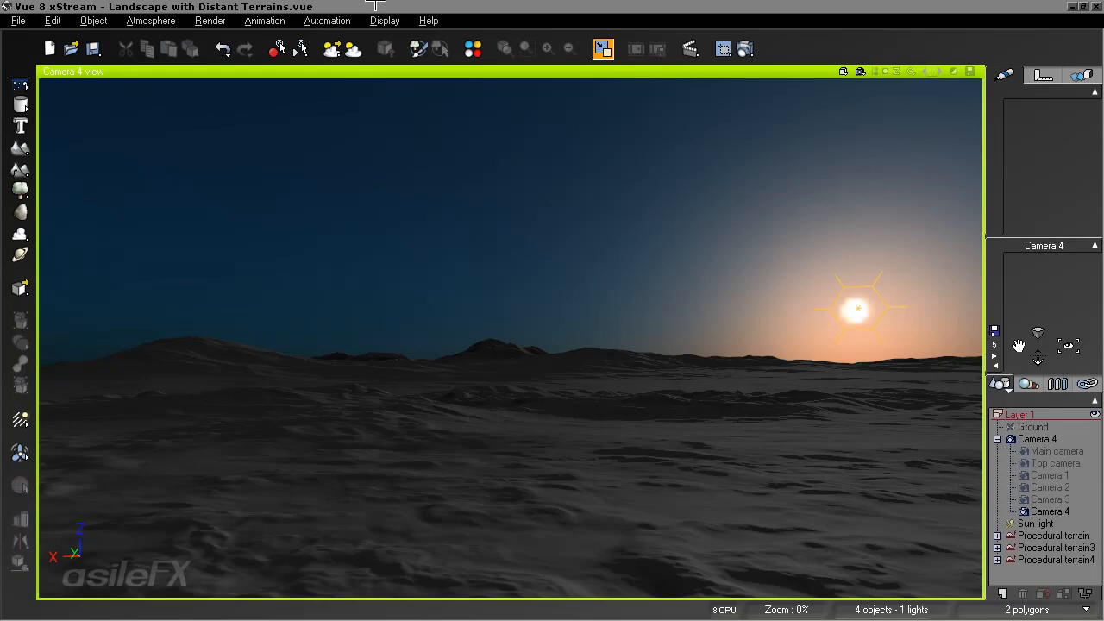
Switch to the four-view layout and examine the distant Procedural terrain4 in the top and camera views.
double_click(555, 74)
click(362, 207)
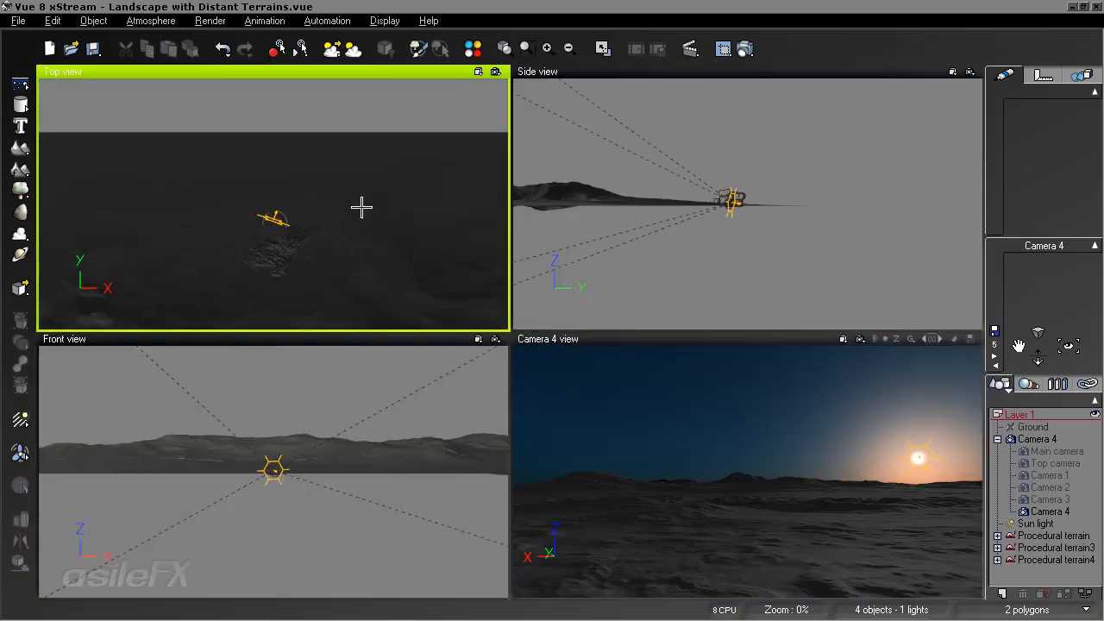
scroll(361, 207, down, 5)
right_drag(340, 241, 377, 285)
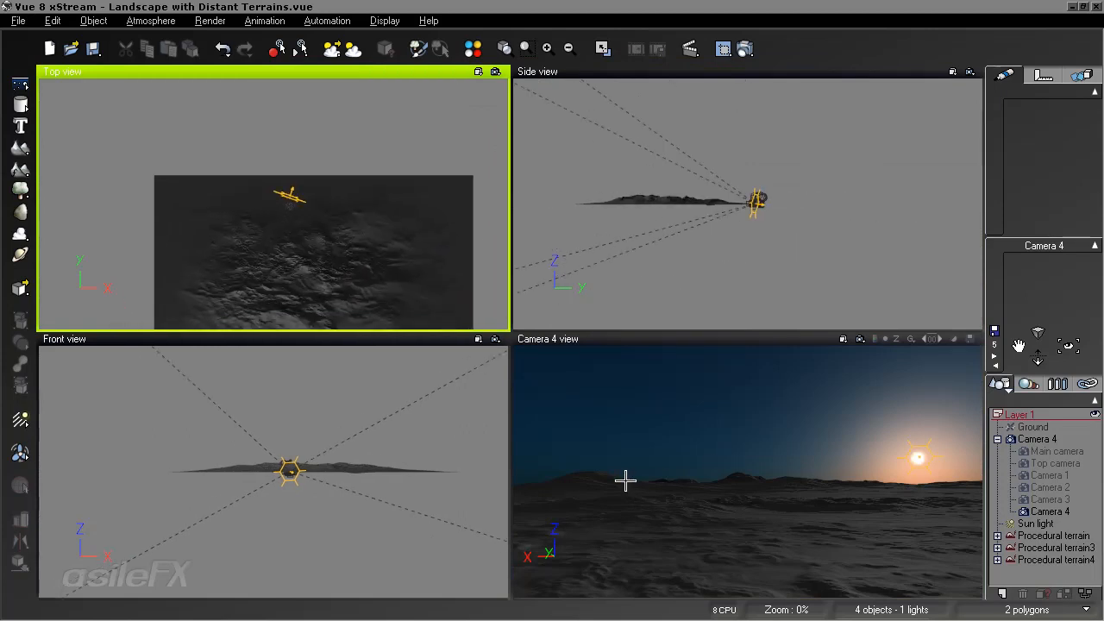
click(768, 475)
click(875, 510)
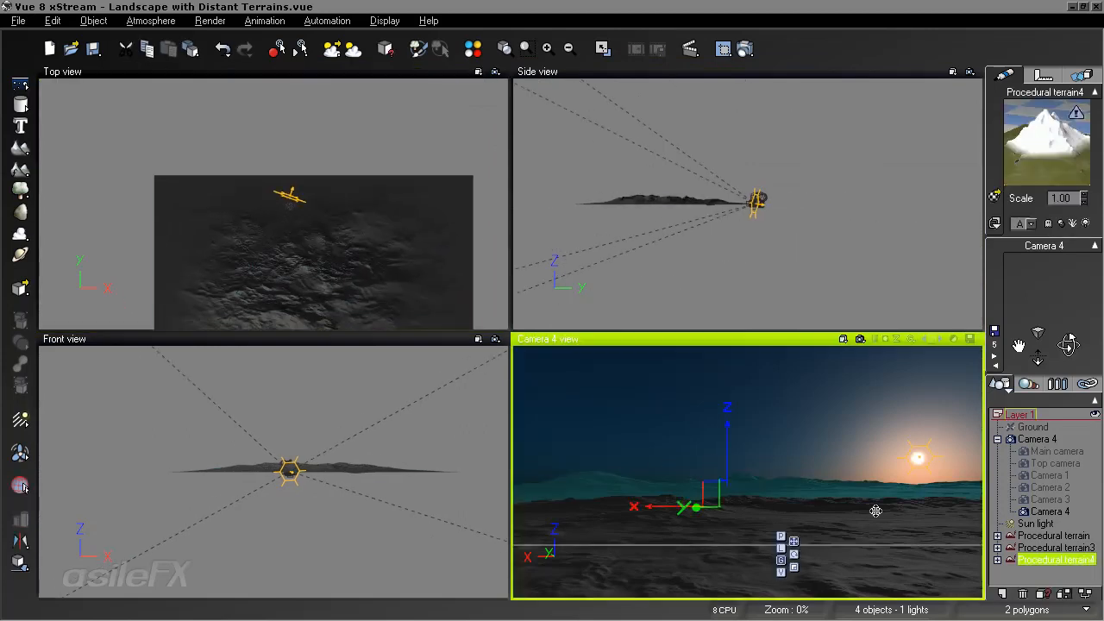
Select Procedural terrain3 and examine its extent around the cameras in the top view.
click(1055, 548)
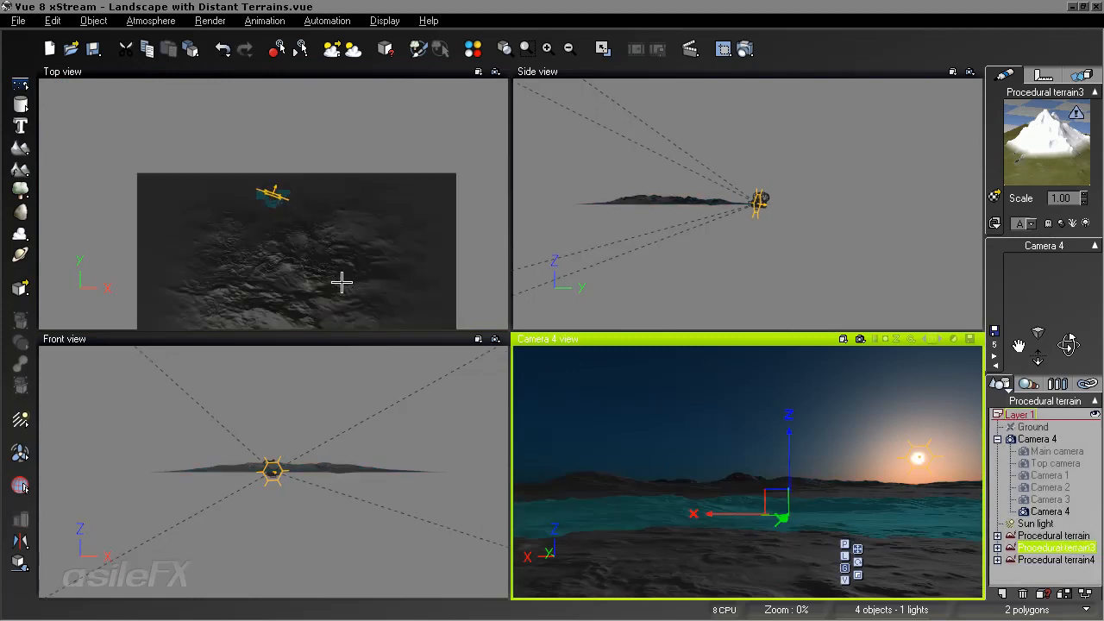
click(375, 291)
scroll(377, 285, up, 4)
right_drag(414, 268, 405, 240)
scroll(405, 240, up, 3)
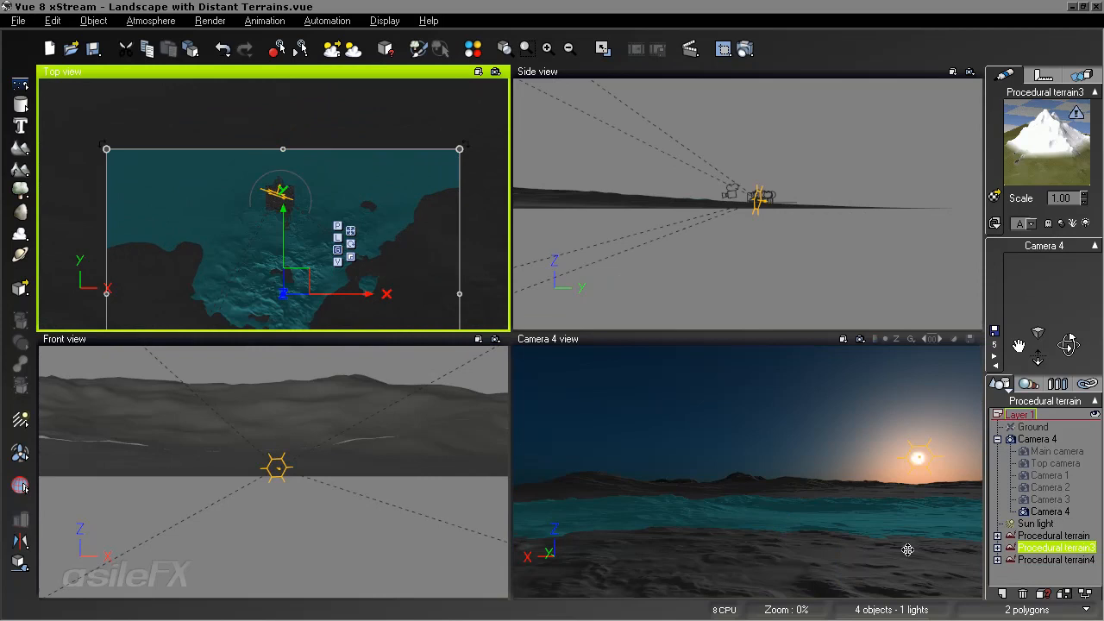
scroll(406, 232, up, 5)
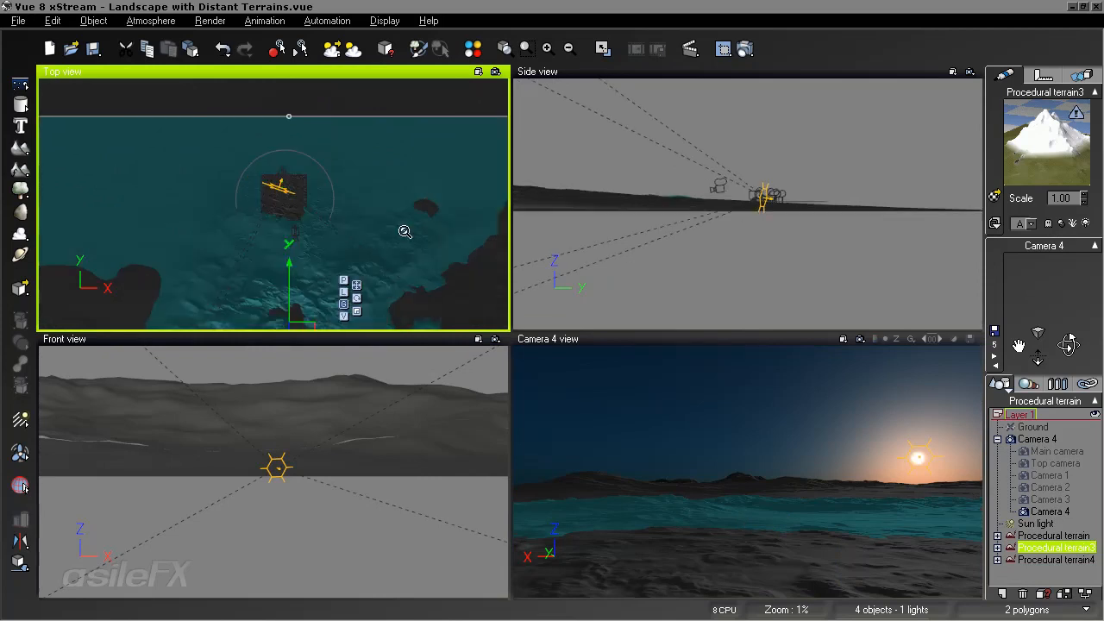
Examine the extents of Procedural terrain4 and the foreground Procedural terrain in the top and side views.
click(1059, 561)
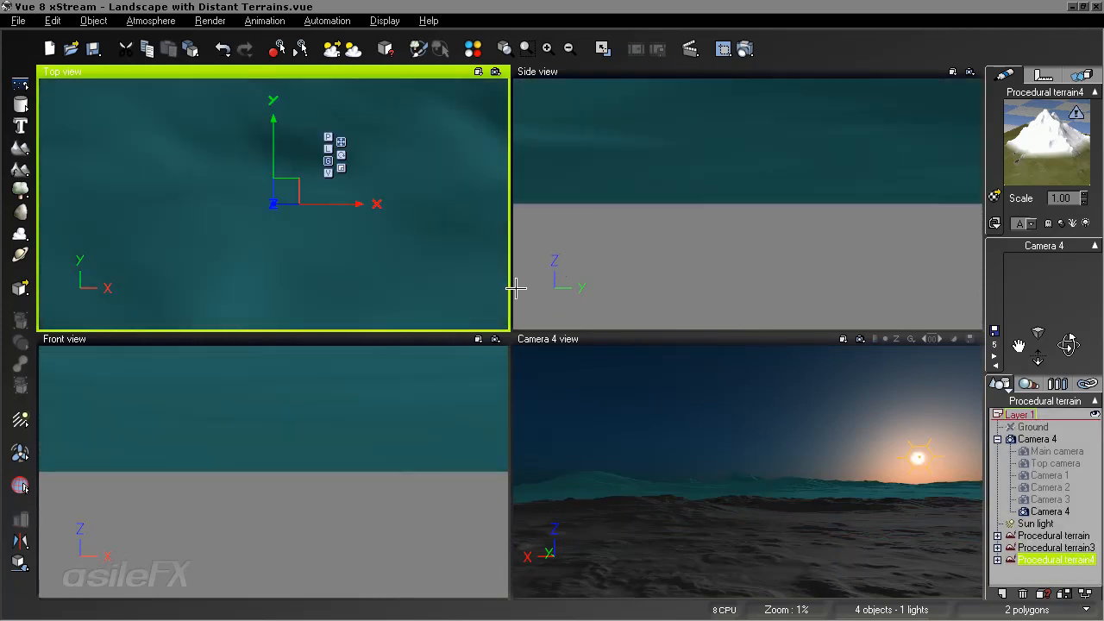
right_drag(407, 174, 405, 220)
scroll(406, 222, down, 3)
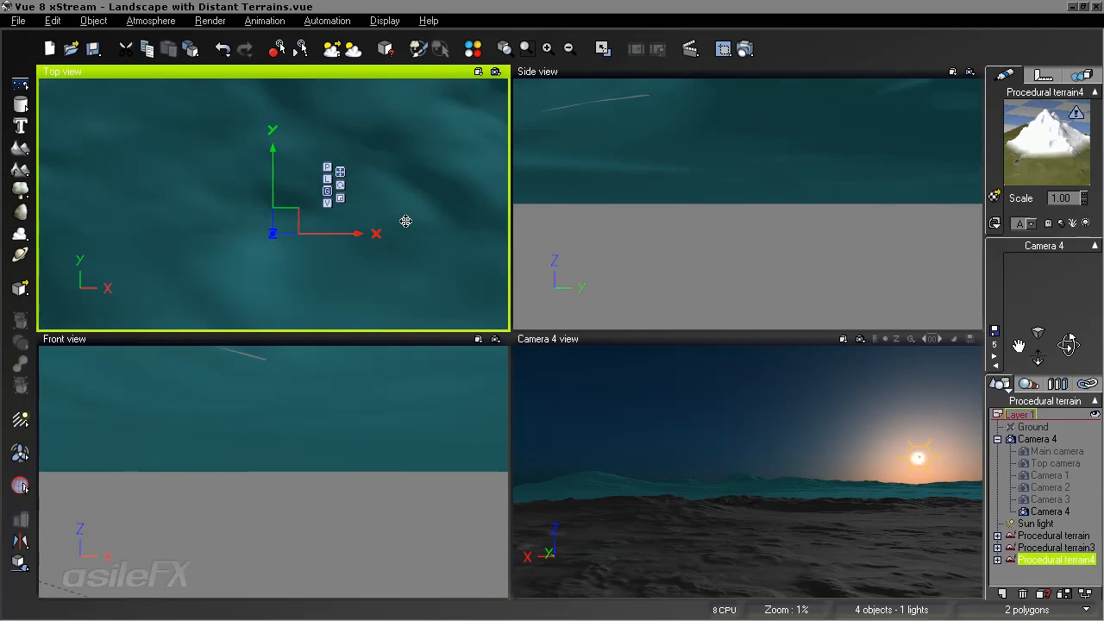
click(1047, 535)
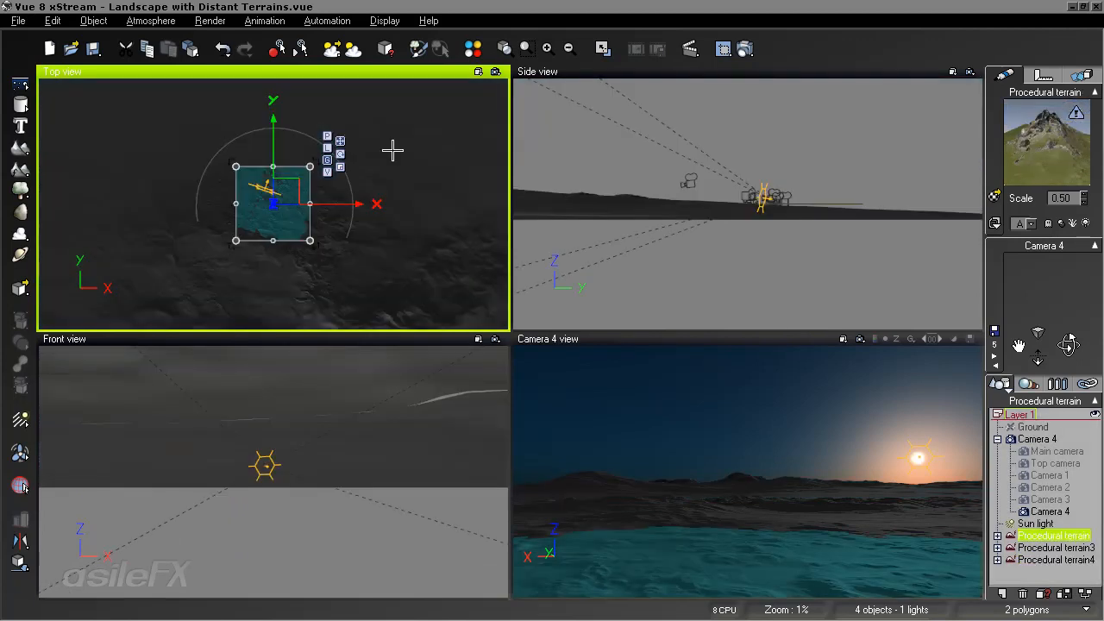
scroll(353, 214, up, 5)
right_drag(374, 195, 380, 239)
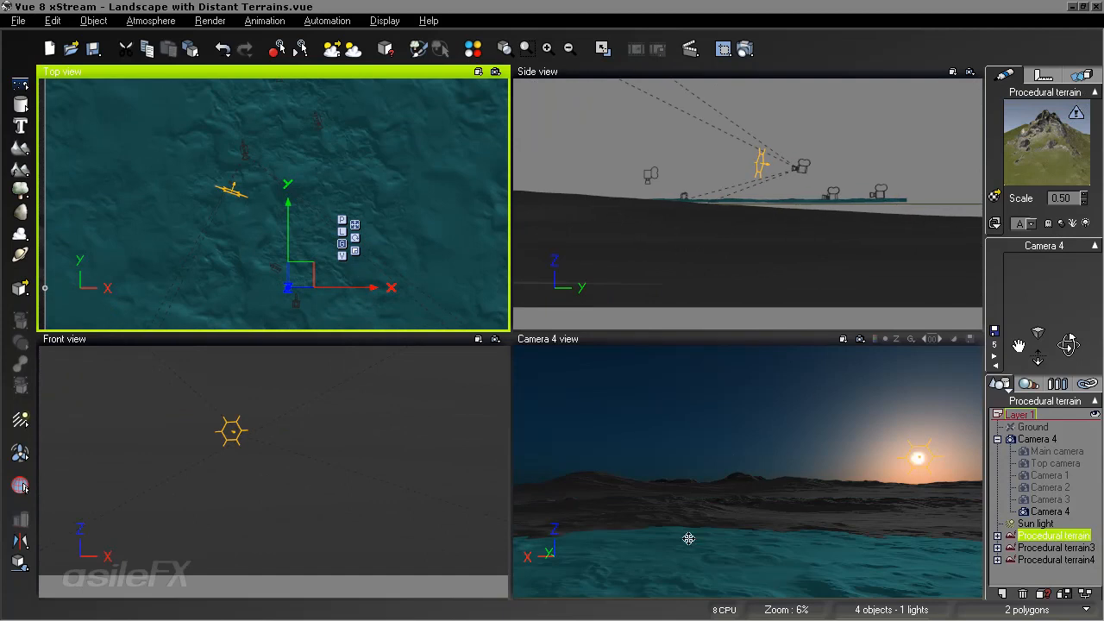
right_drag(693, 204, 794, 217)
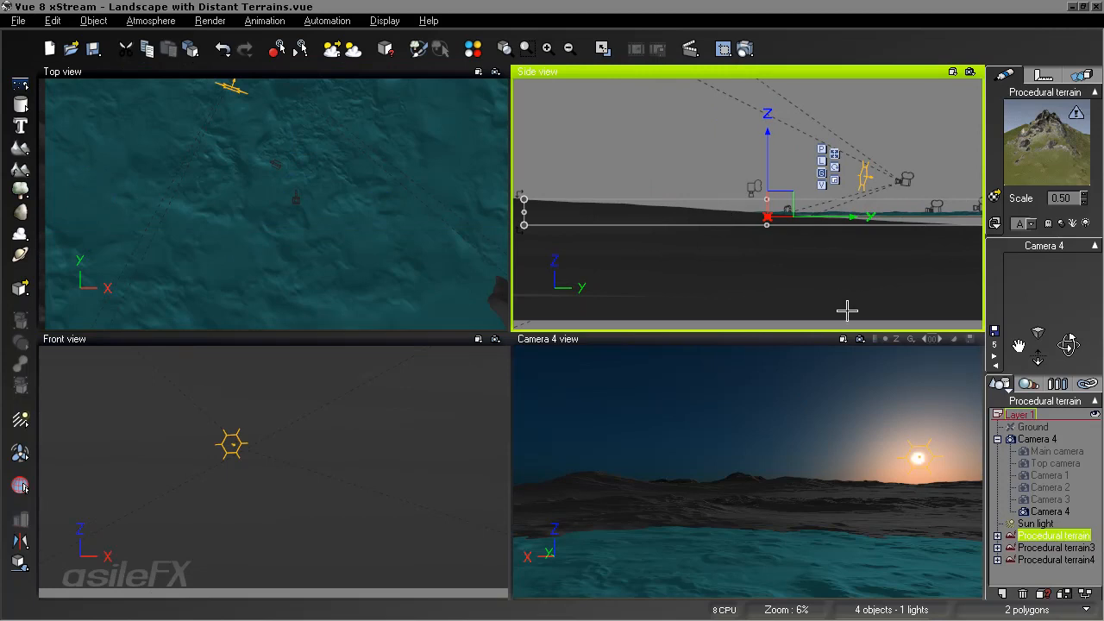
Deselect the terrain and enlarge the Camera 4 view to fill the workspace.
click(1039, 577)
click(799, 339)
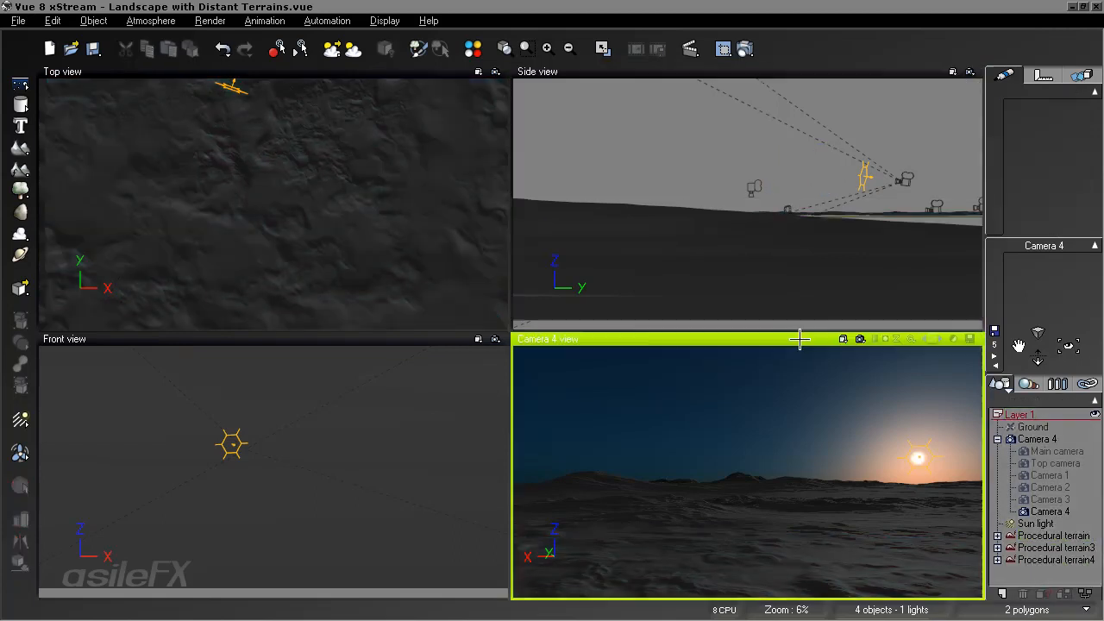
double_click(799, 338)
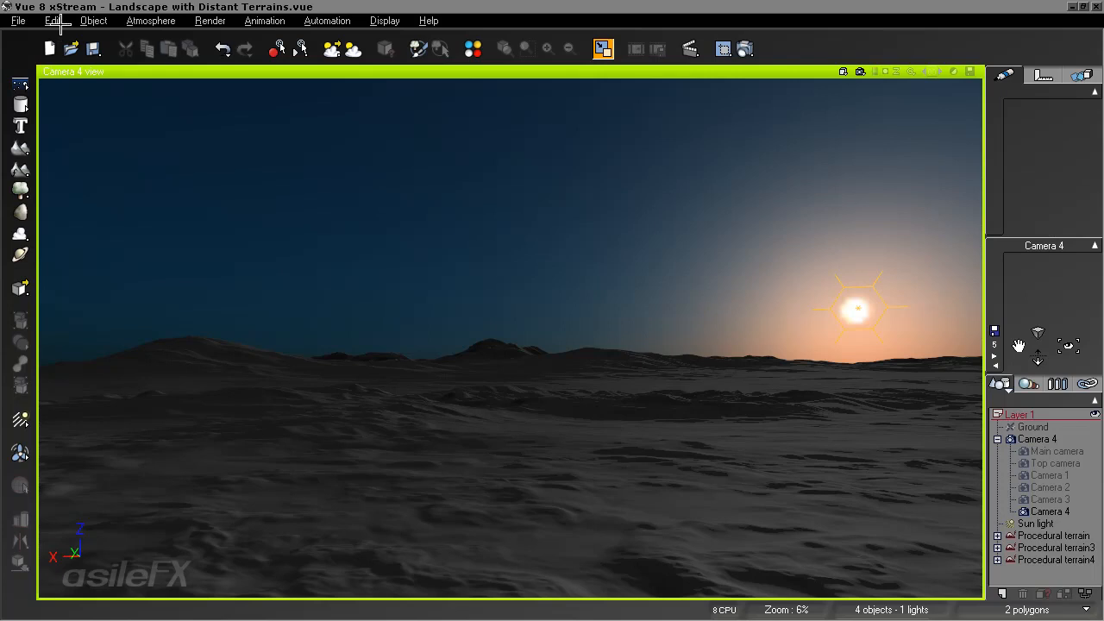
Save the scene as a new file named "Landscape with Distant Terrains_atmosphere edit_01".
click(17, 20)
click(52, 109)
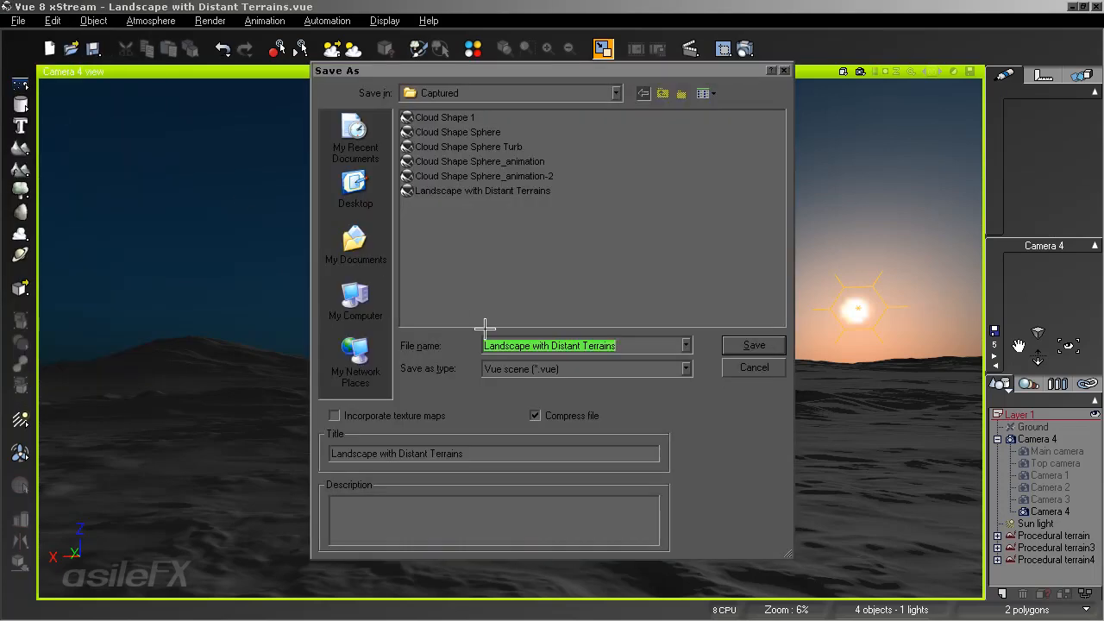
click(628, 339)
text(_atmosphere edit_01)
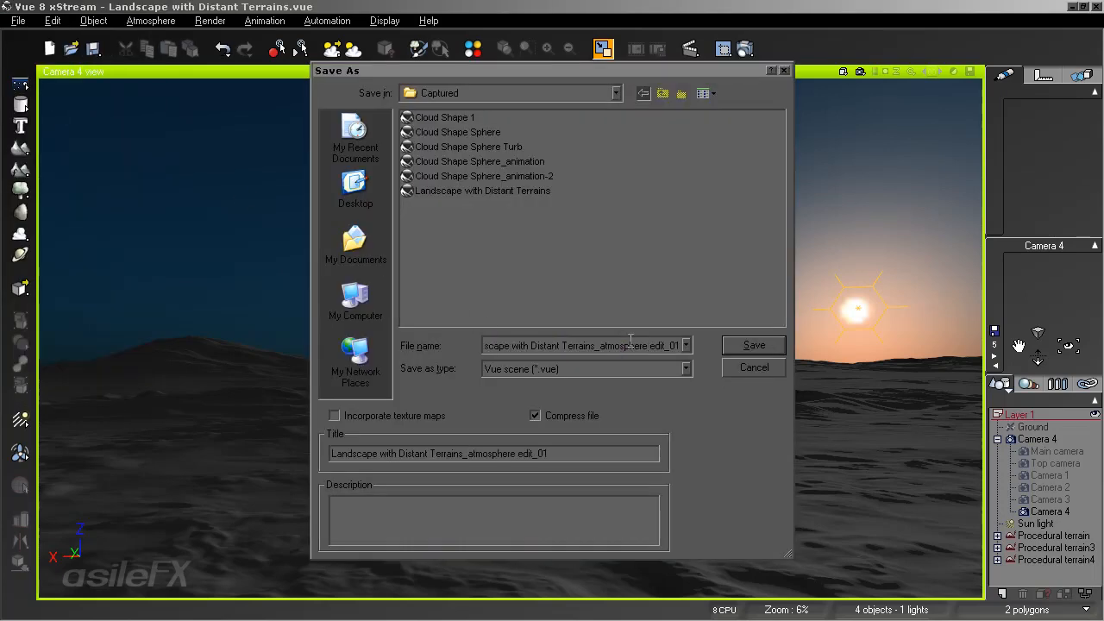
click(754, 345)
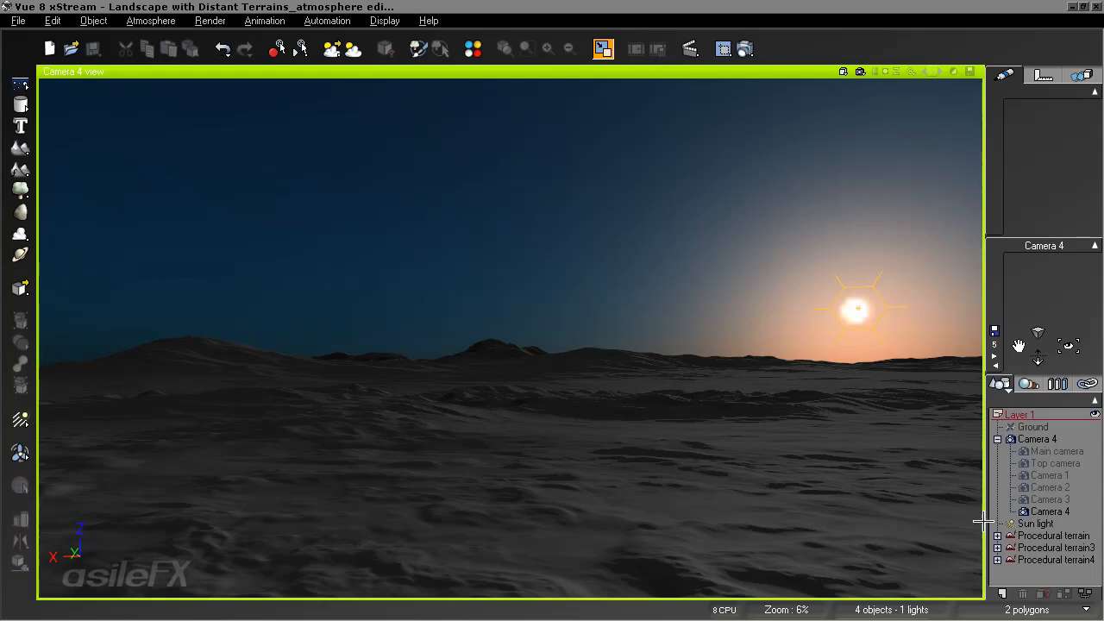
Open the foreground Procedural terrain in the Terrain Editor and double its resolution to 1024x1024.
click(1037, 536)
click(684, 464)
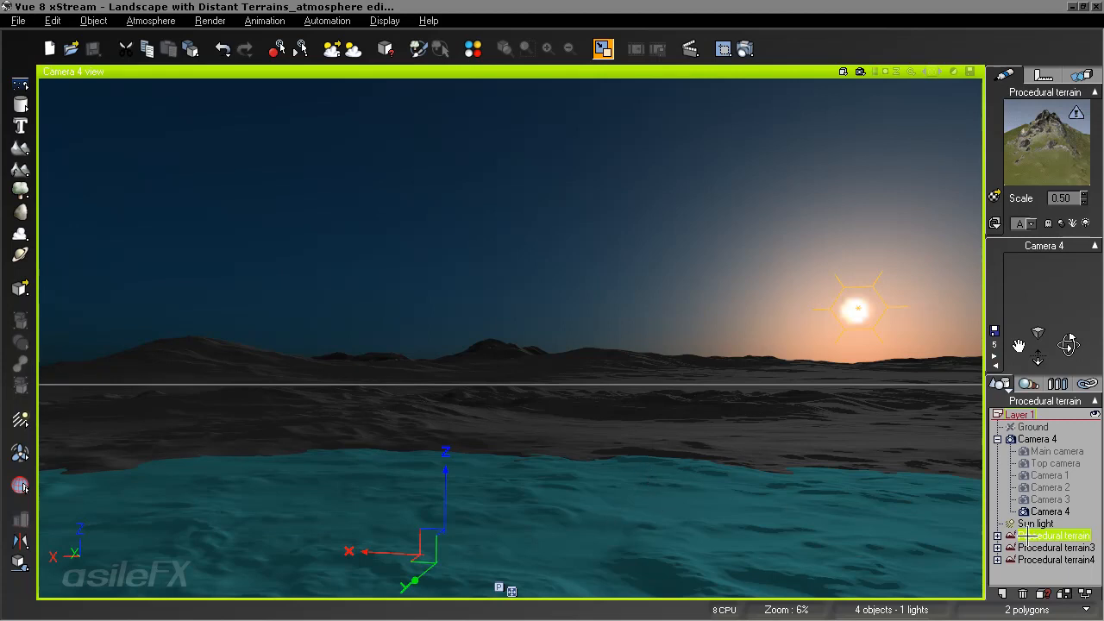
right_click(570, 538)
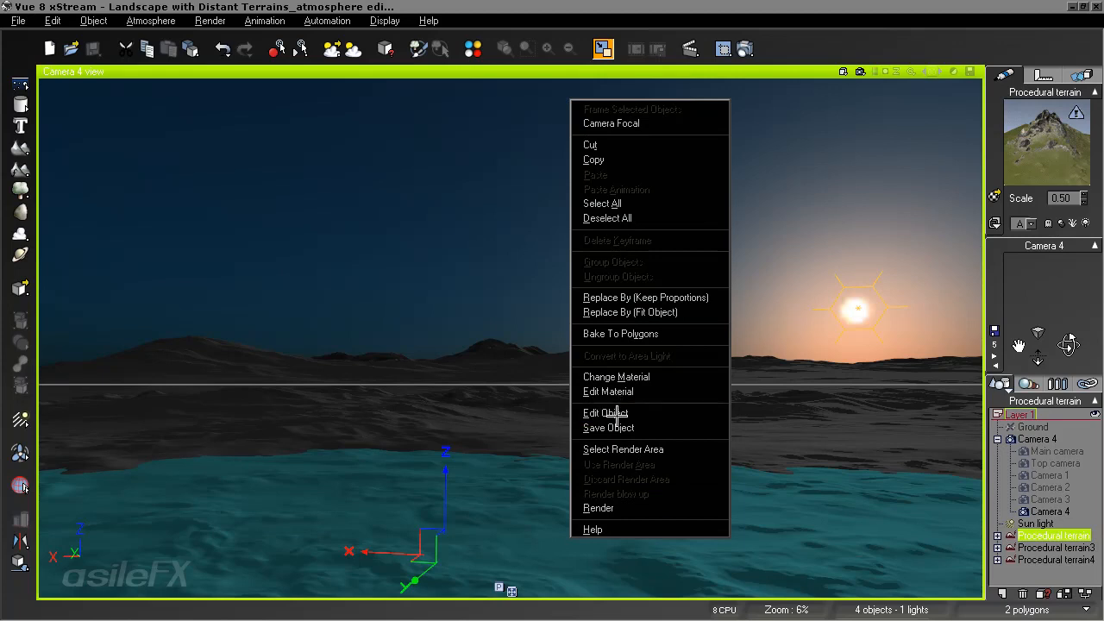
click(618, 413)
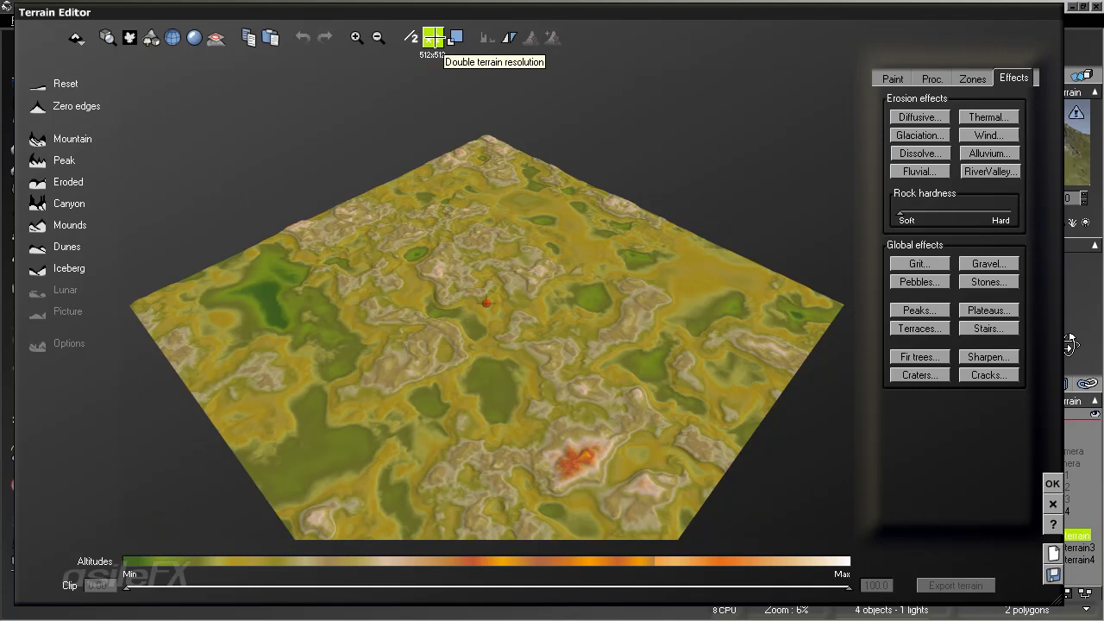
click(432, 37)
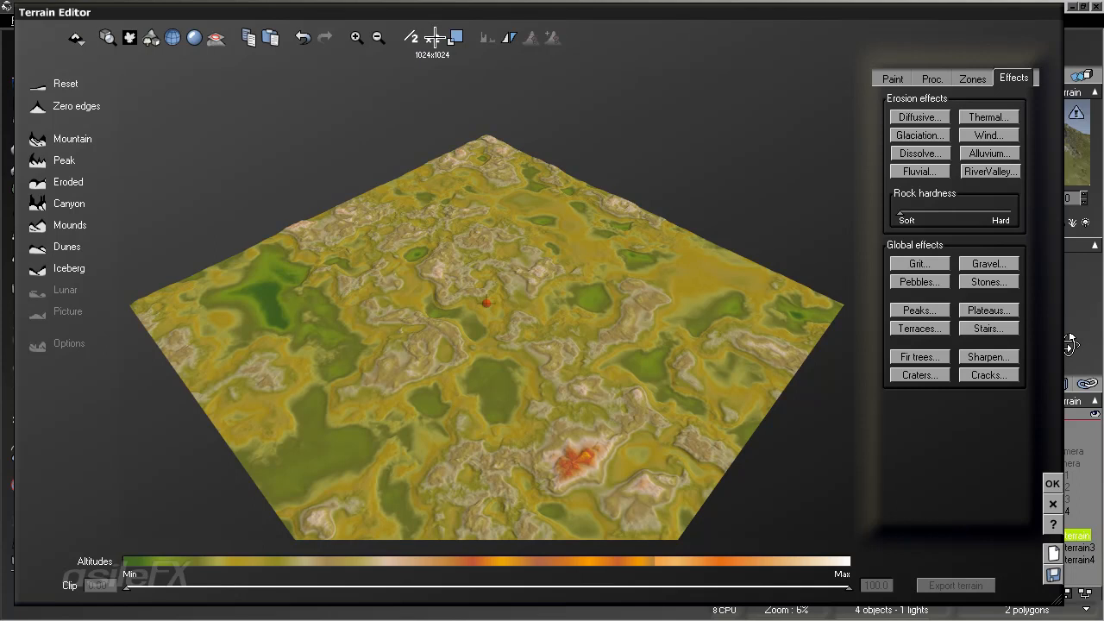
Convert the foreground terrain from procedural to standard and accept the Terrain Editor changes.
right_drag(647, 216, 428, 226)
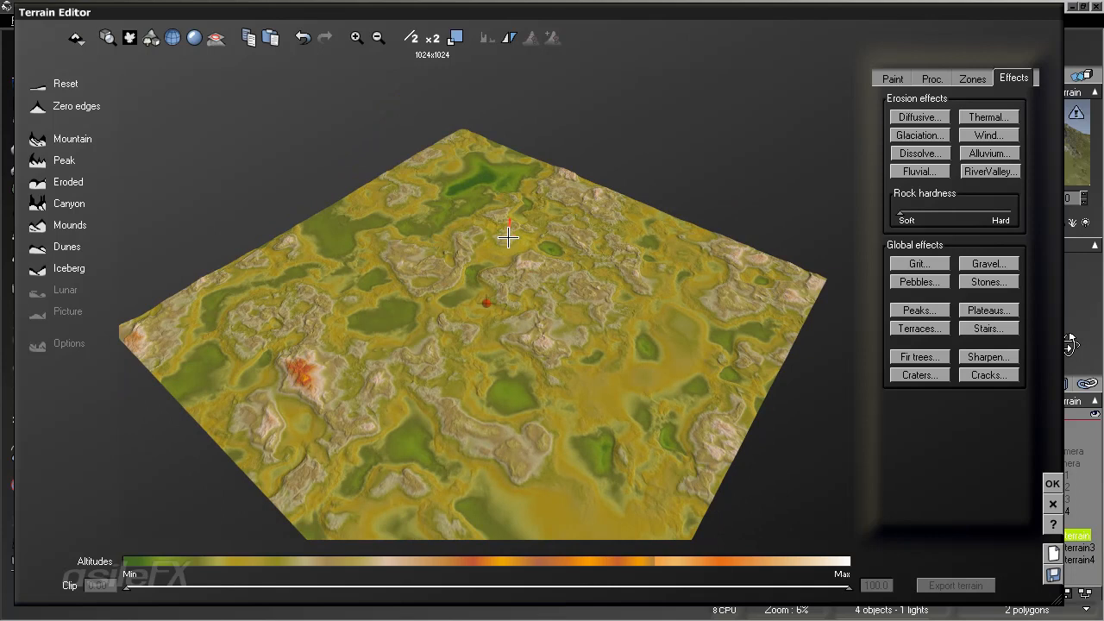
right_drag(584, 254, 610, 257)
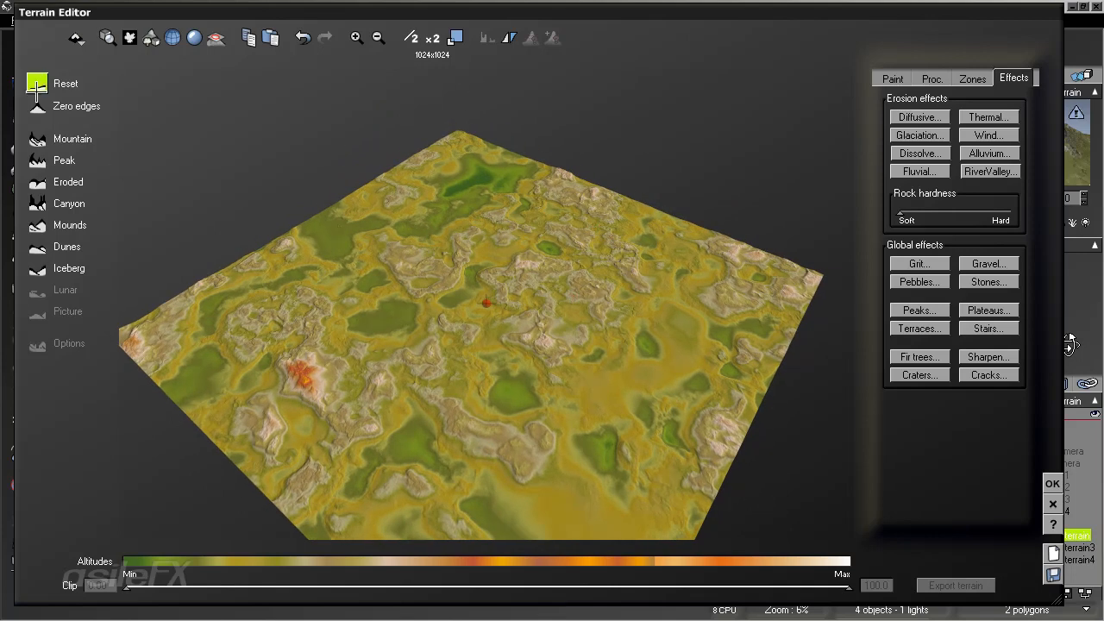
click(75, 38)
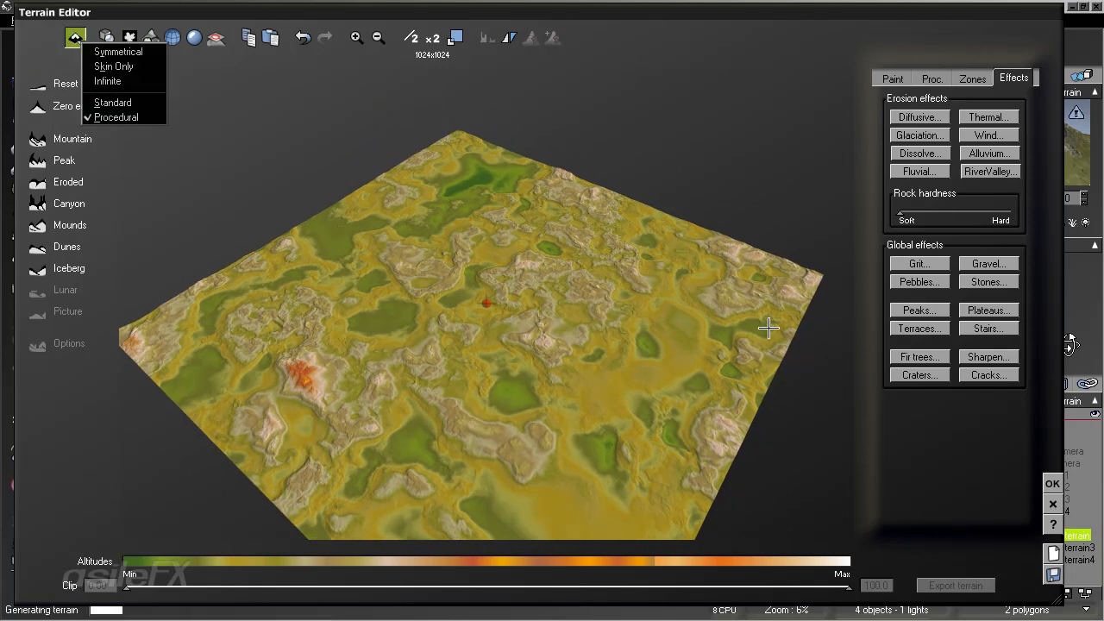
click(120, 104)
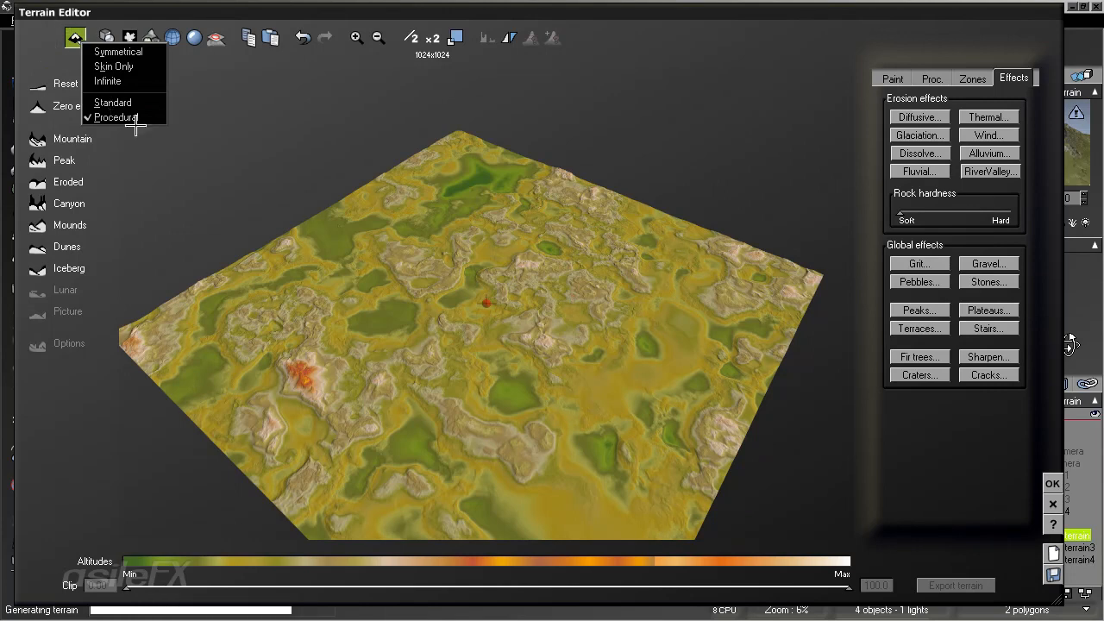
click(1053, 483)
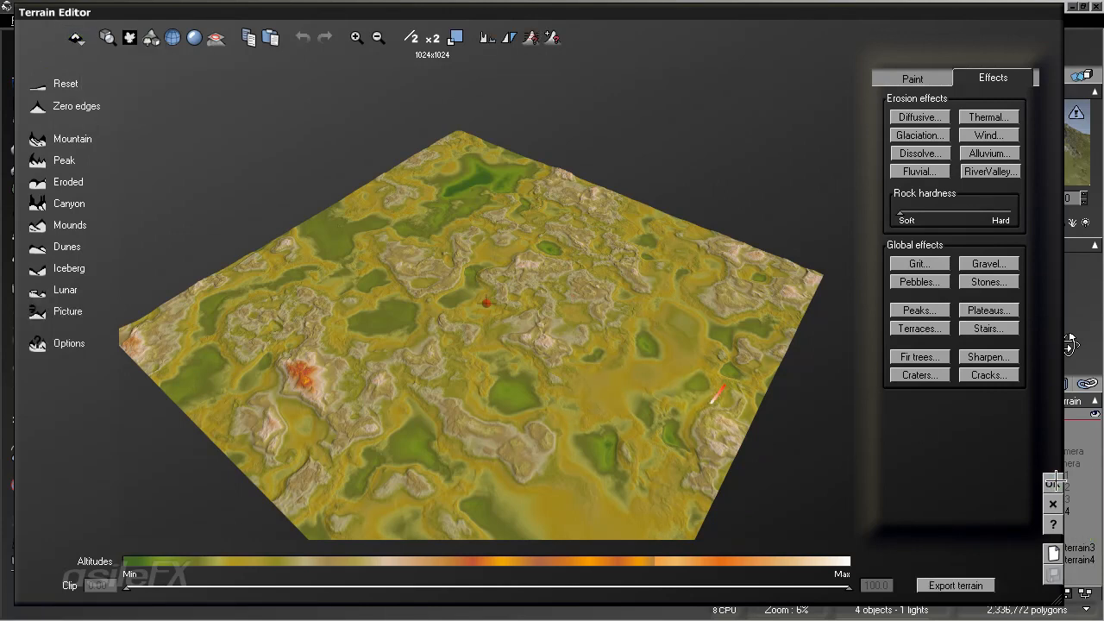
Open Procedural terrain3 in the Terrain Editor and double its resolution to 1024x1024.
click(1054, 548)
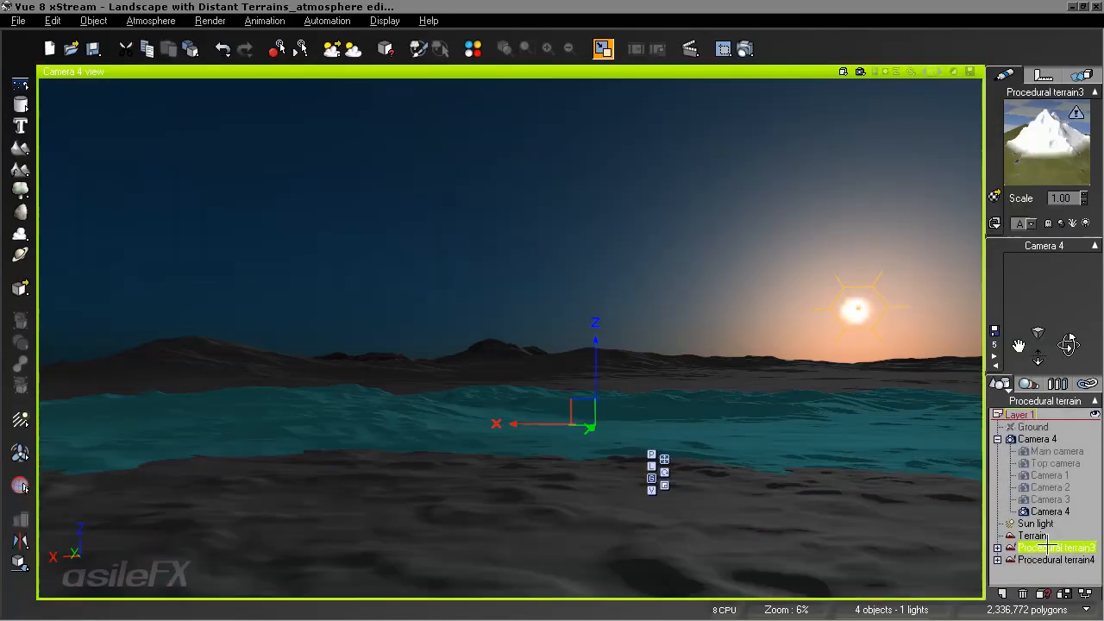
right_click(626, 422)
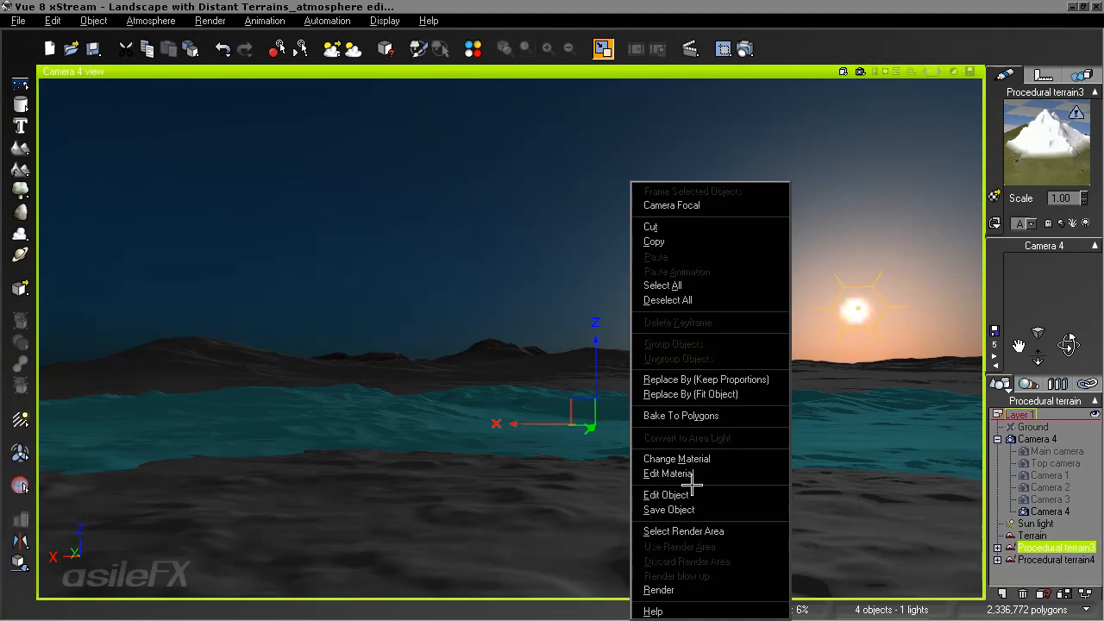
click(781, 500)
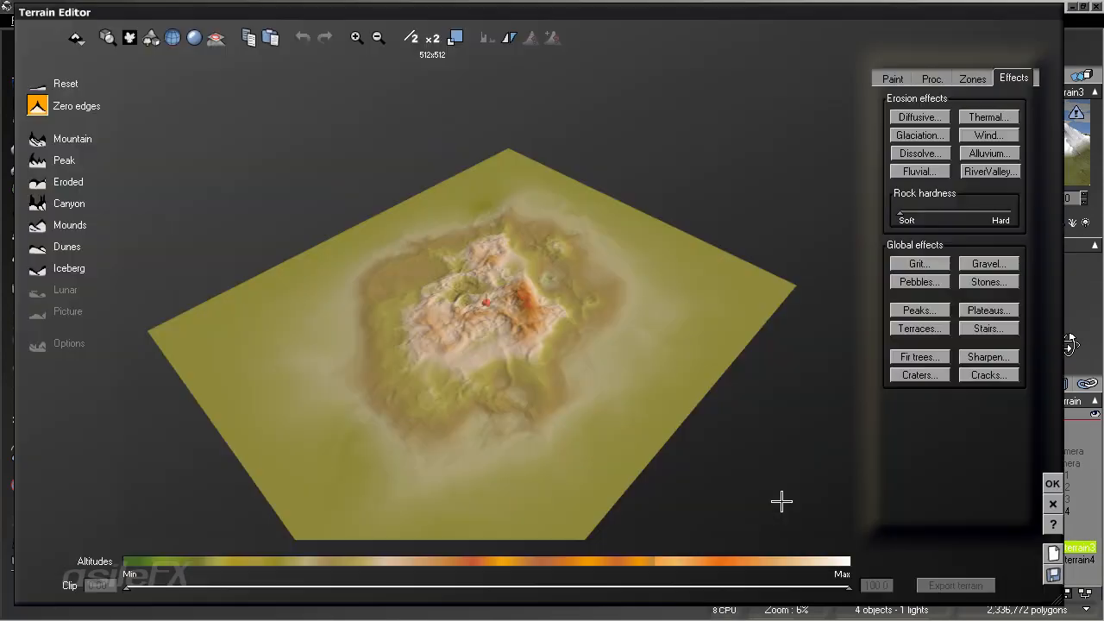
click(432, 37)
right_drag(542, 273, 578, 282)
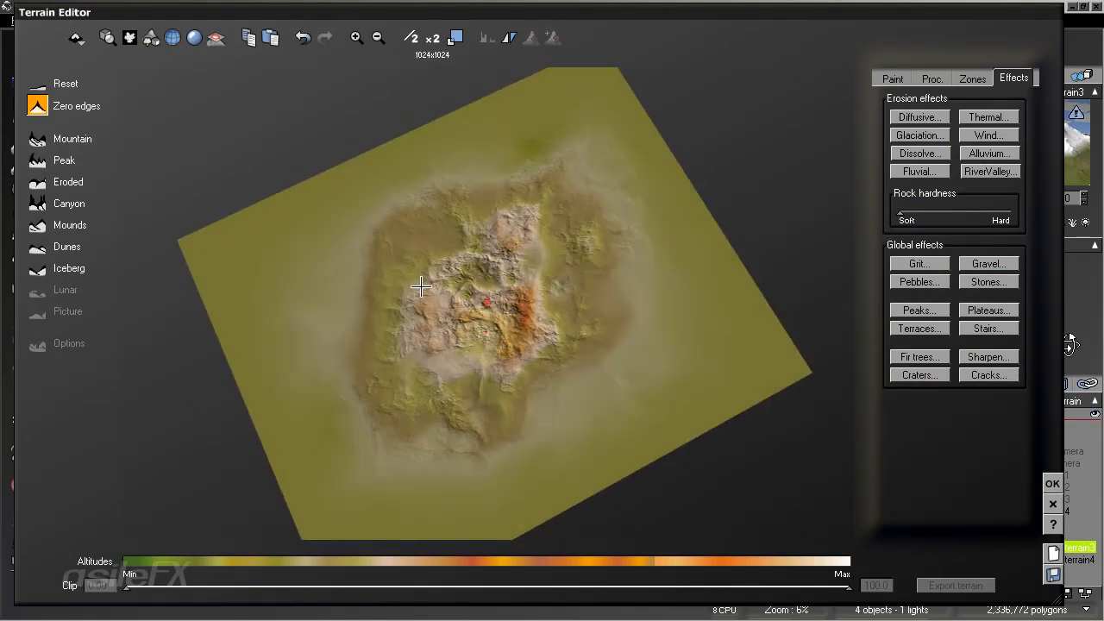
Convert Procedural terrain3 to a standard terrain and accept the Terrain Editor changes.
click(76, 38)
click(106, 116)
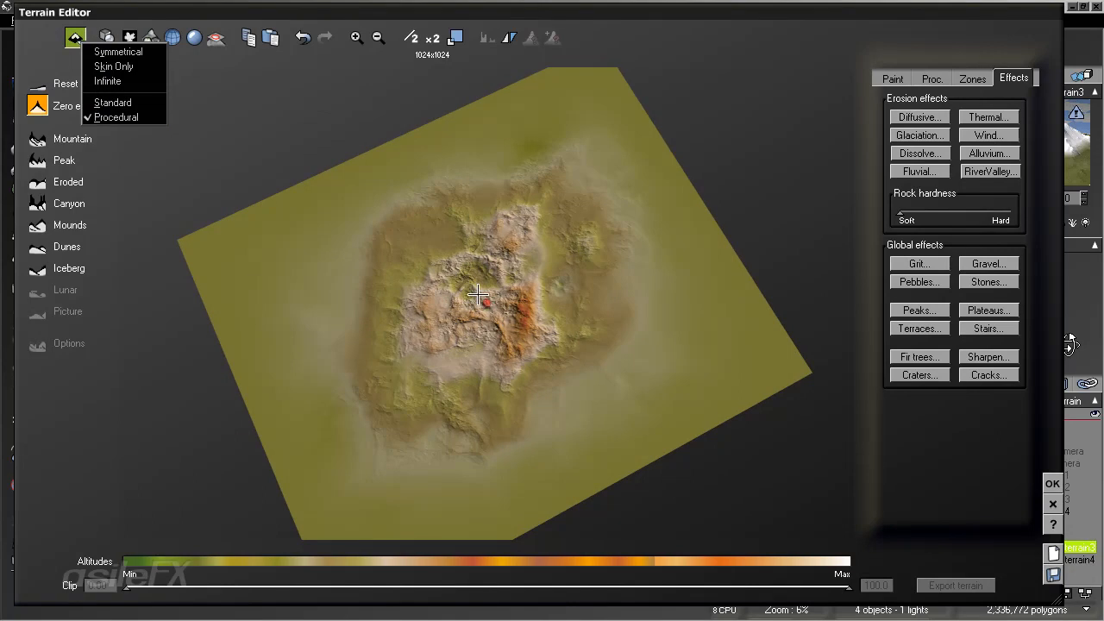
click(1052, 485)
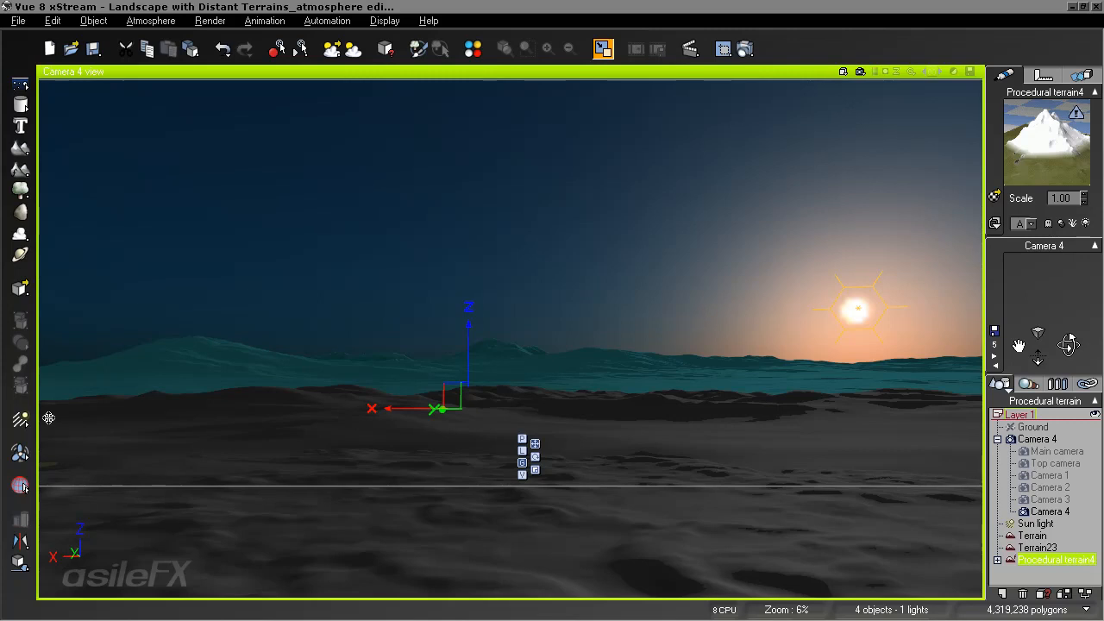
Convert Procedural terrain4 to a standard terrain in the Terrain Editor, accept the changes and deselect it.
click(52, 20)
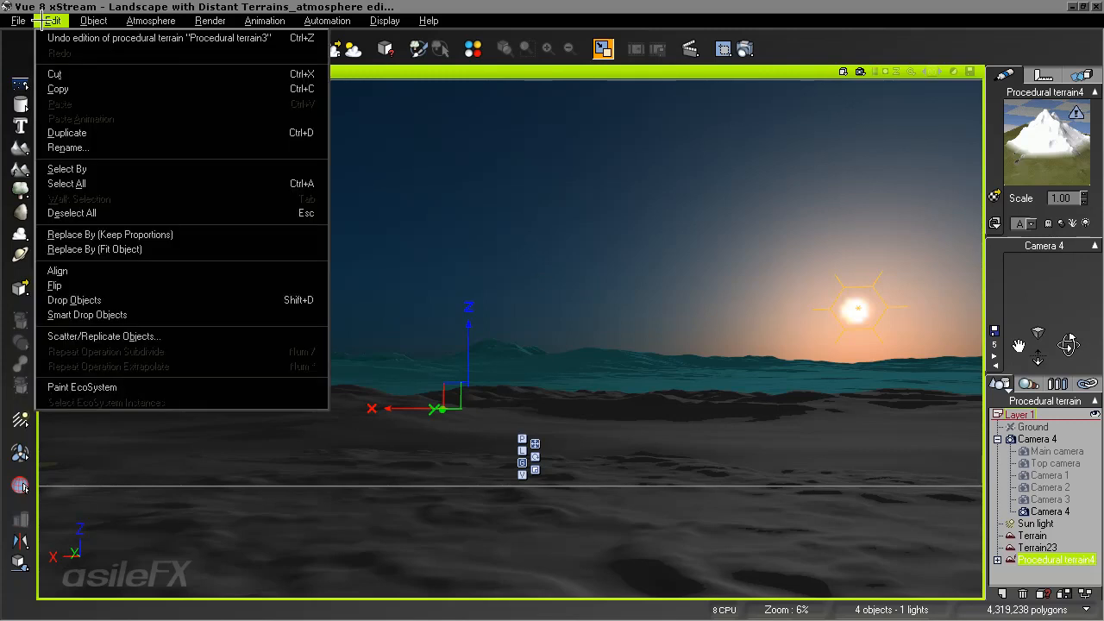
click(362, 294)
right_click(377, 395)
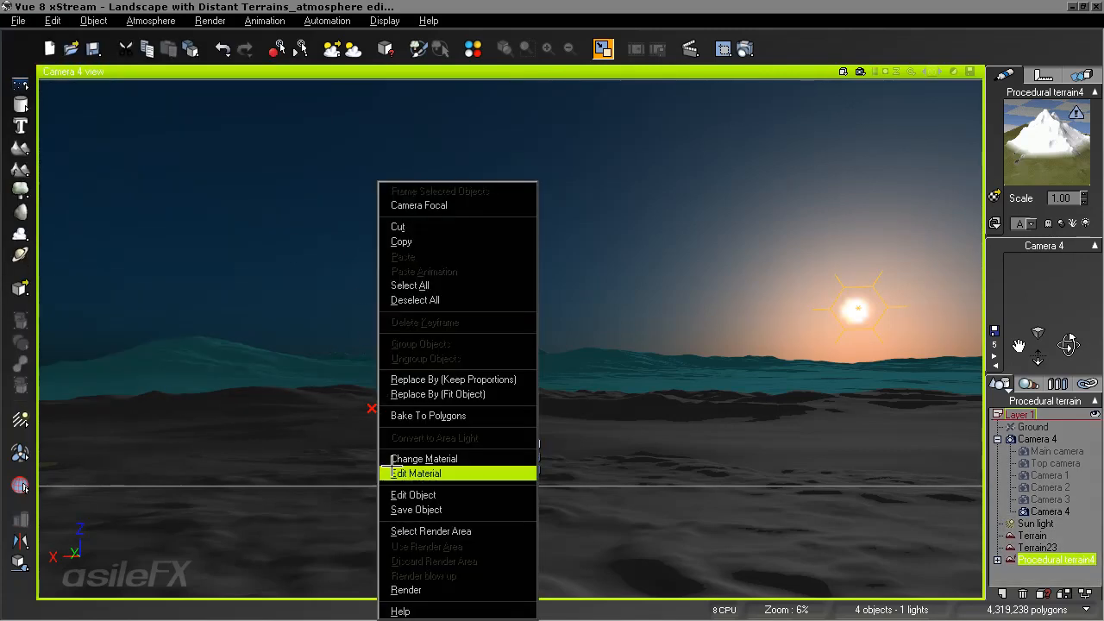
click(413, 494)
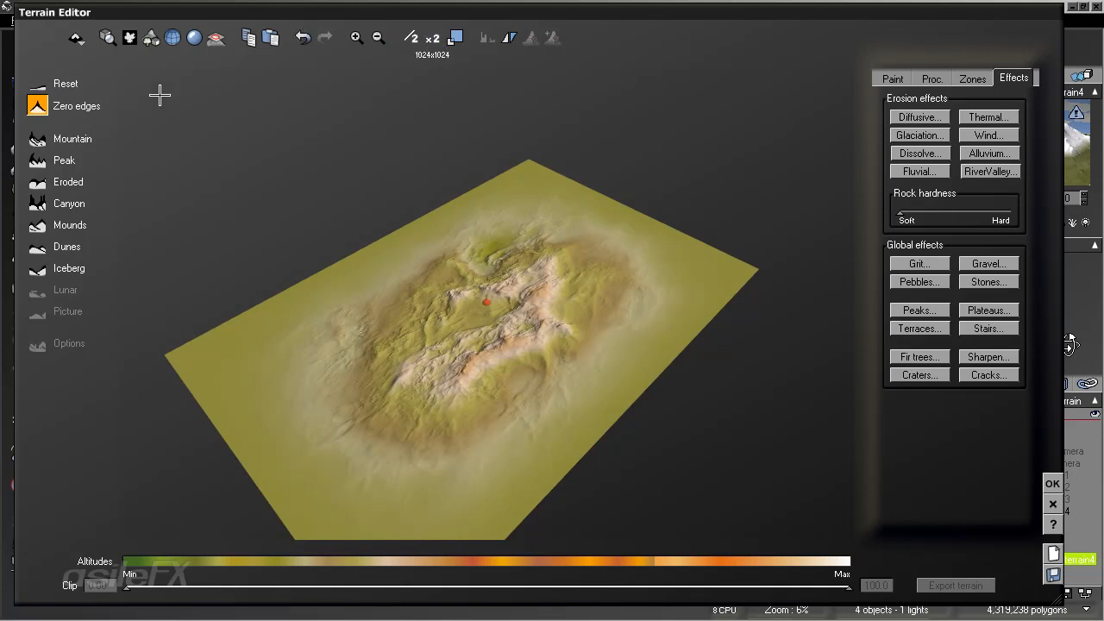
click(76, 37)
click(113, 103)
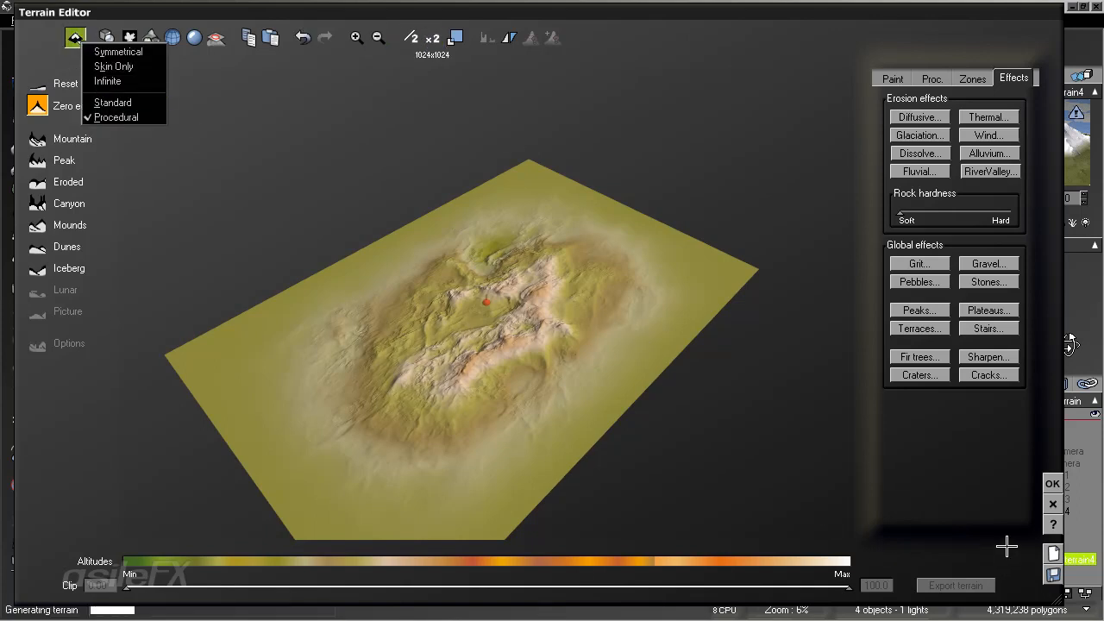
click(1052, 481)
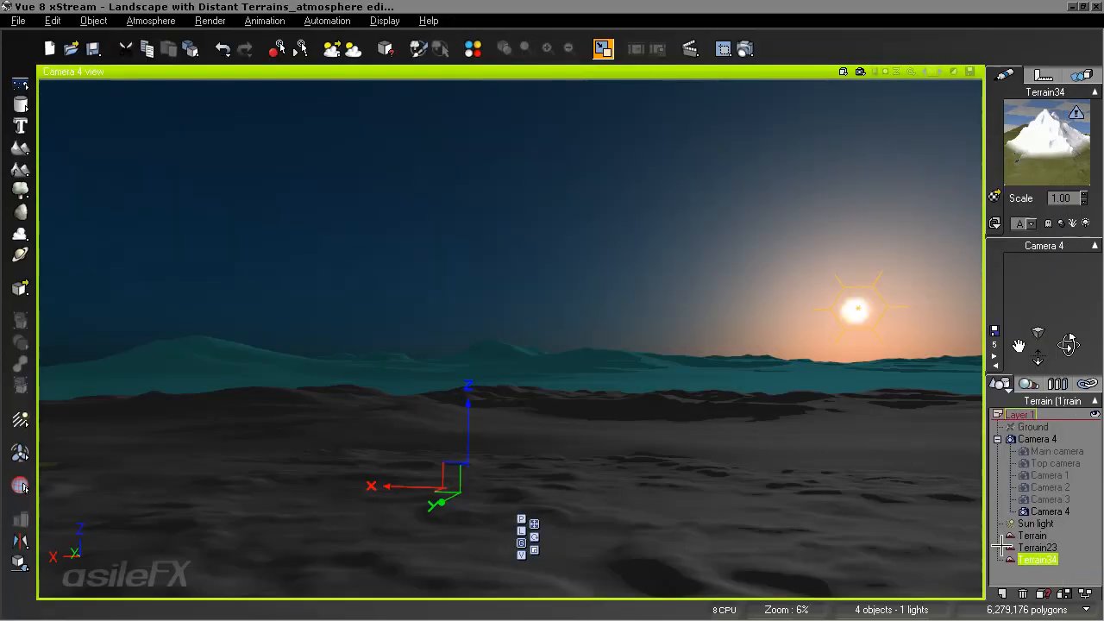
click(1049, 576)
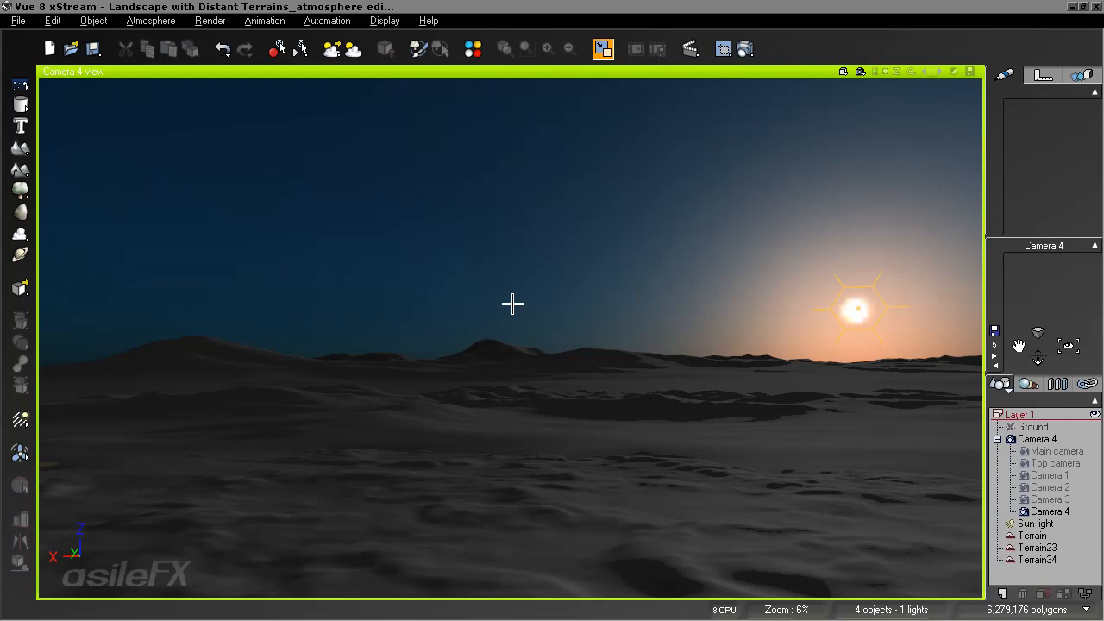
Load the Default atmosphere from the Spectral Sunshine collection into the scene.
click(151, 20)
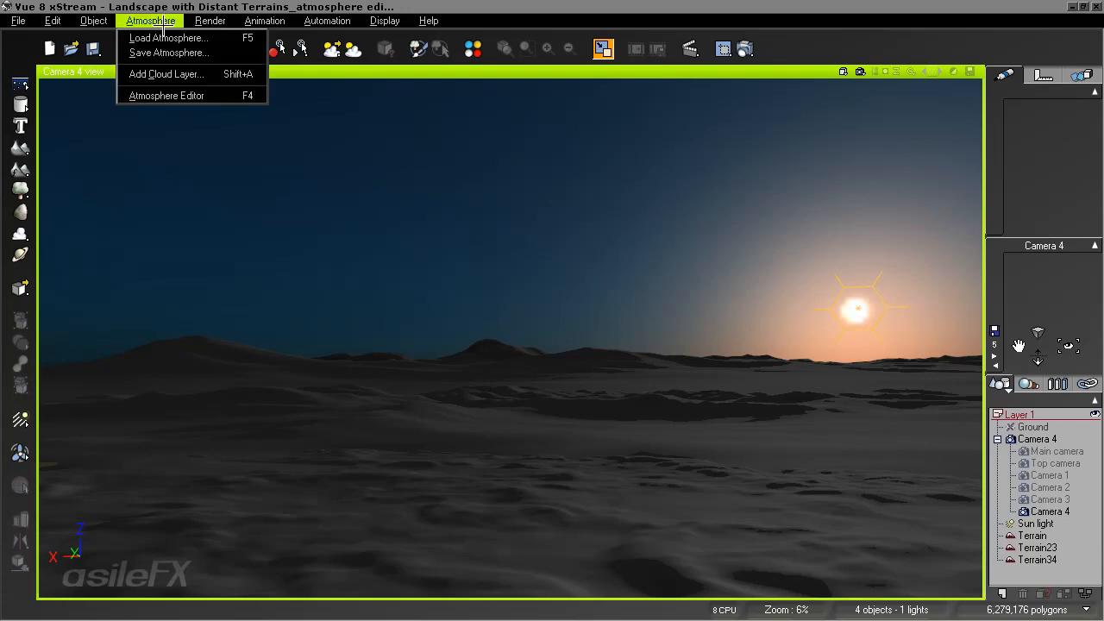
click(160, 40)
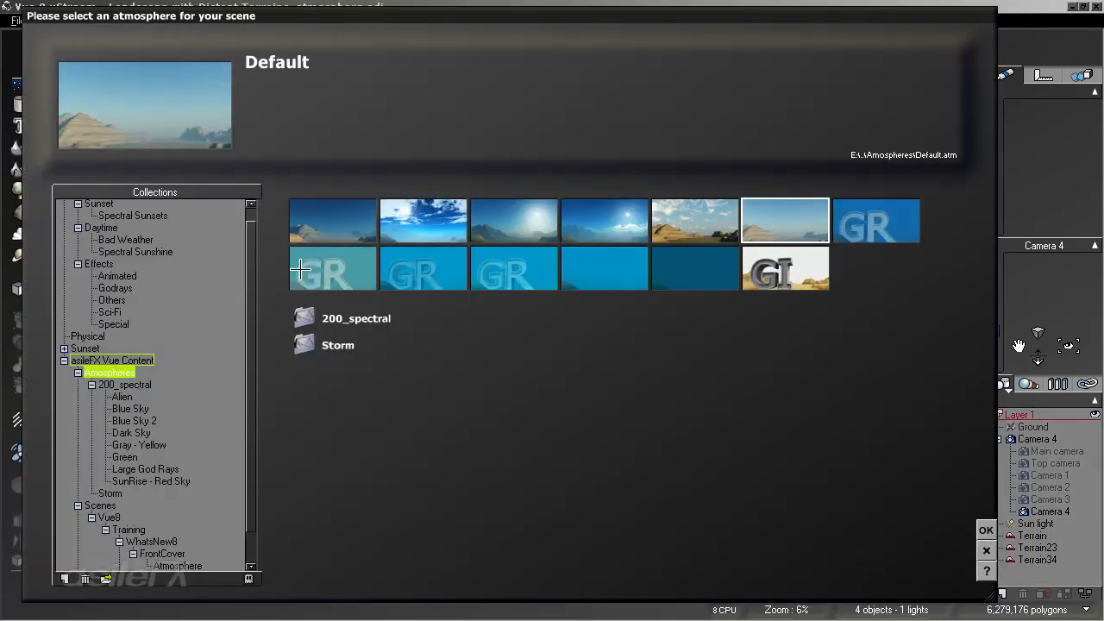
scroll(247, 270, up, 1)
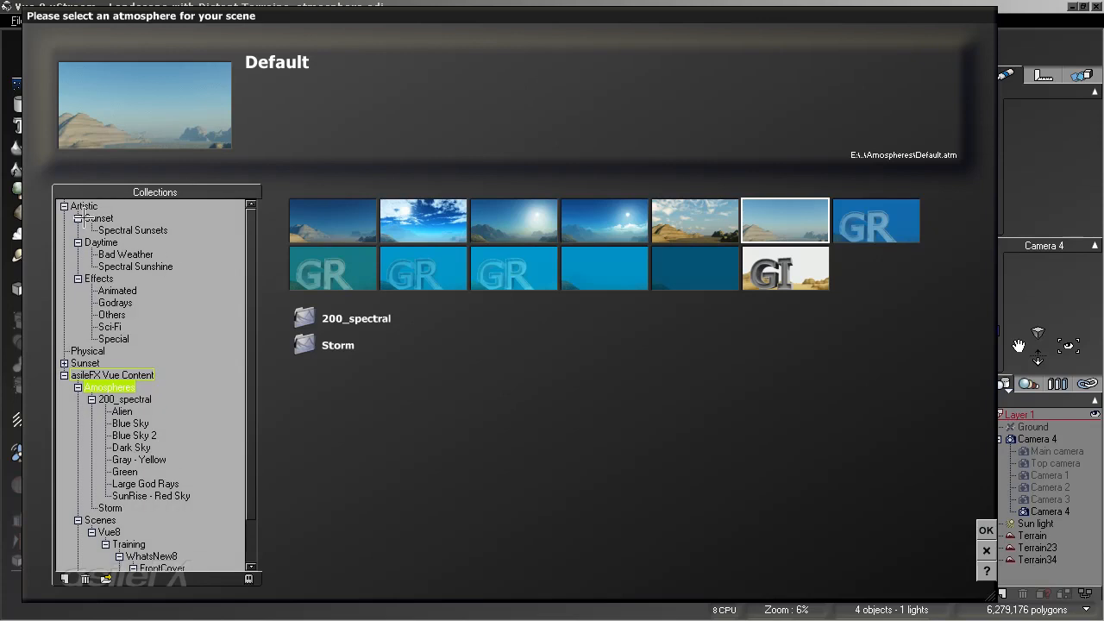
click(136, 266)
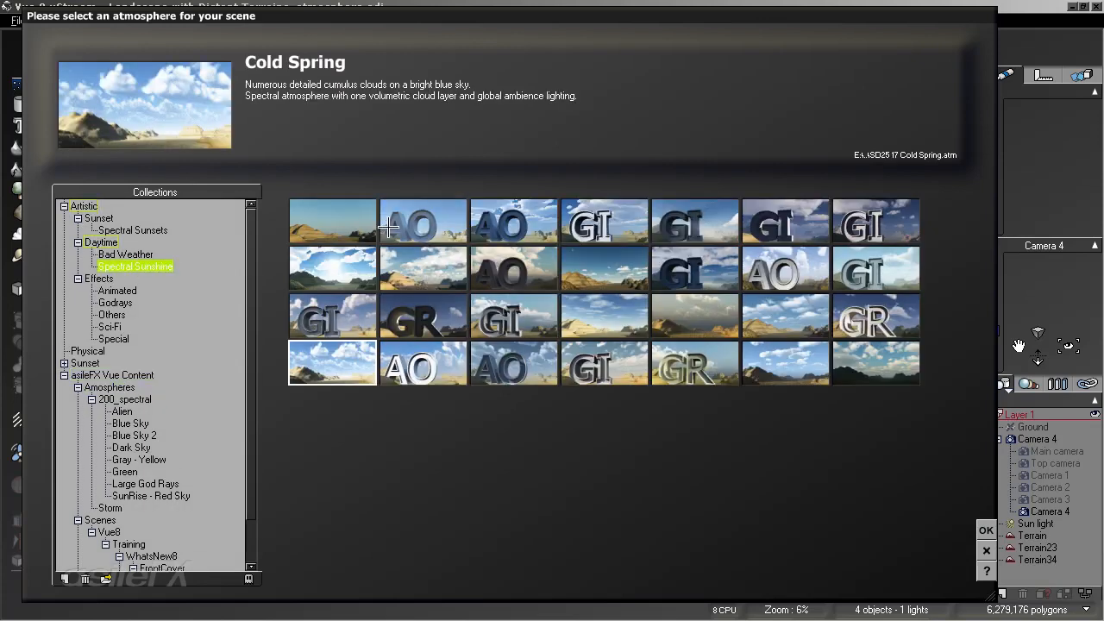
click(340, 211)
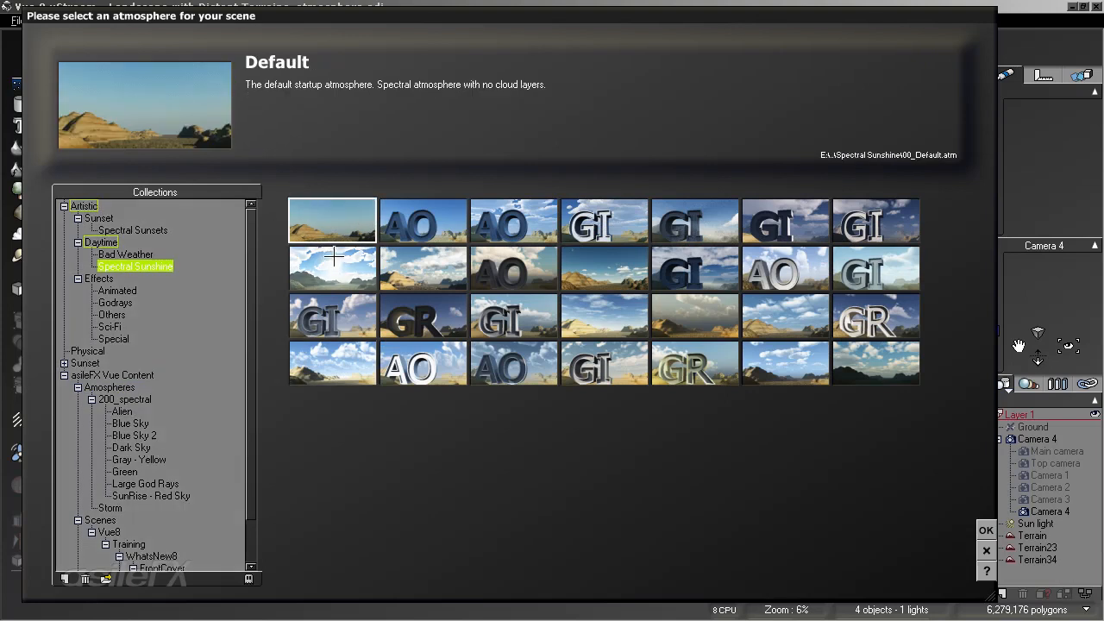
click(986, 529)
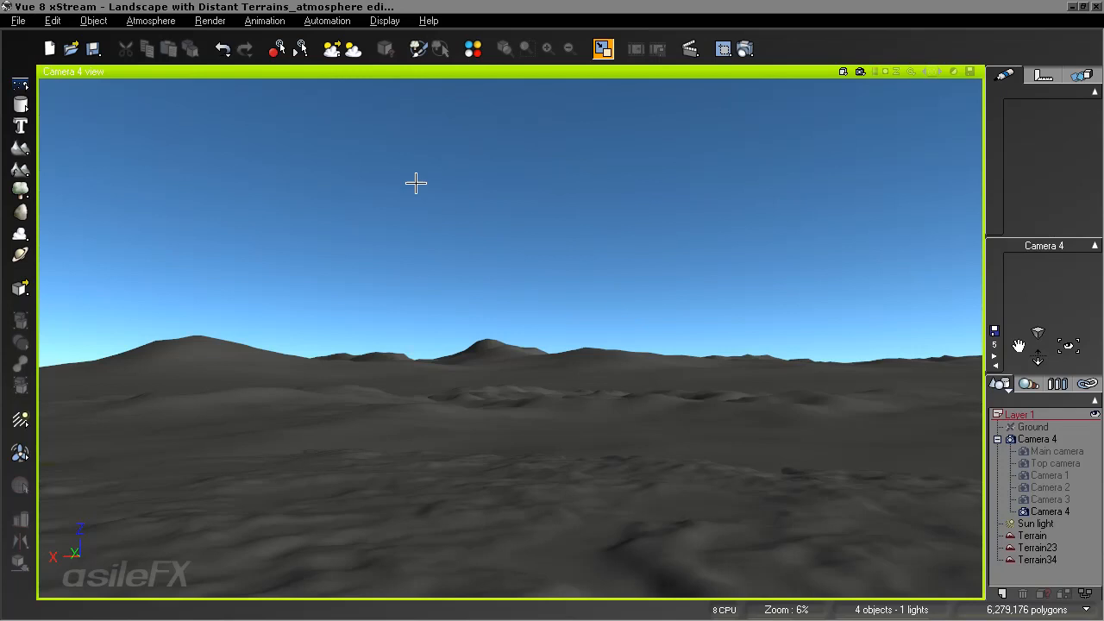
Set the sun's azimuth to about 192° and its pitch to about 6.9° in the Atmosphere Editor.
click(154, 21)
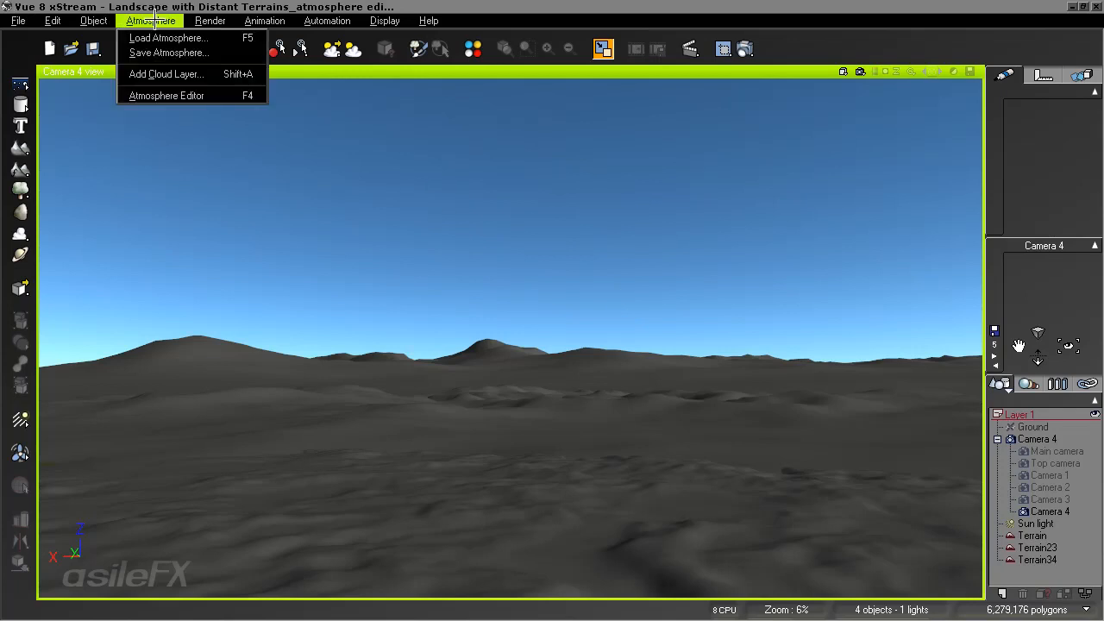
click(171, 95)
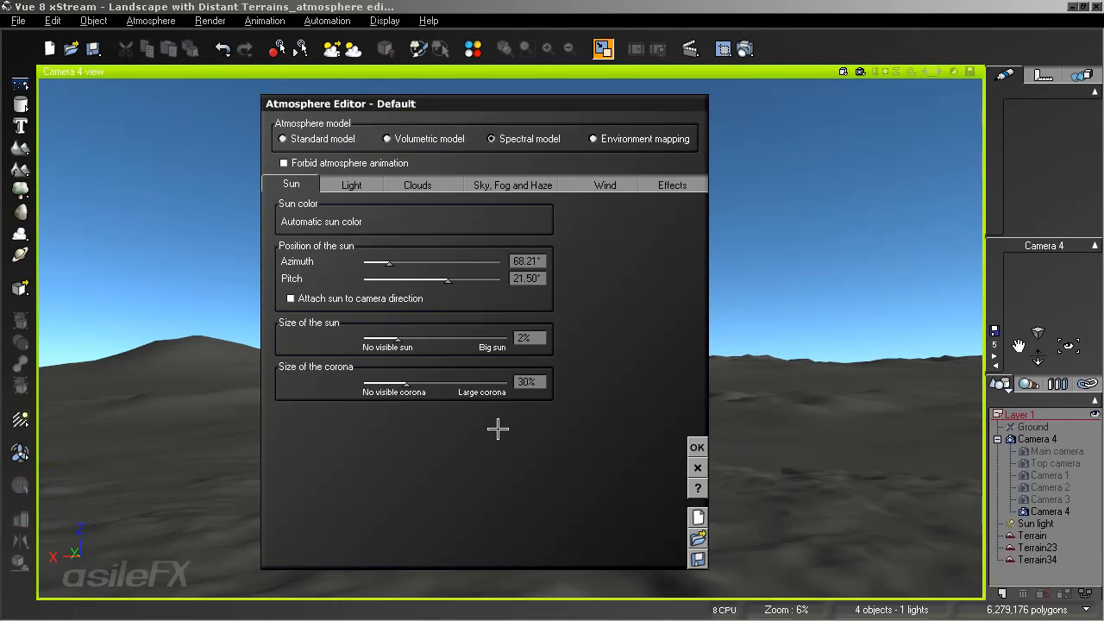
drag(388, 253, 446, 272)
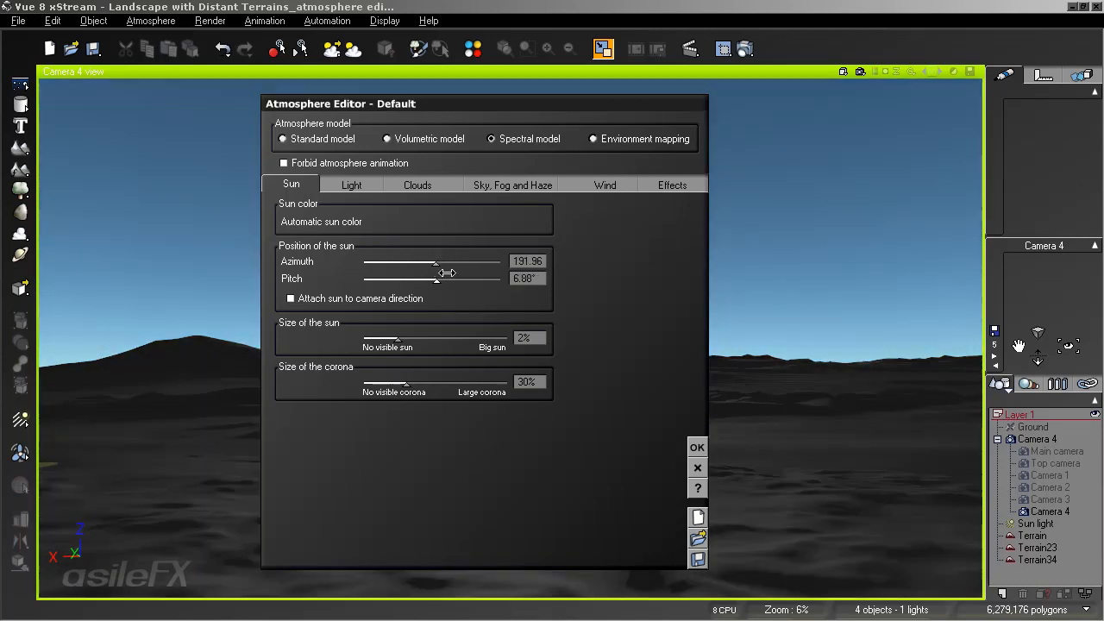
drag(487, 105, 819, 132)
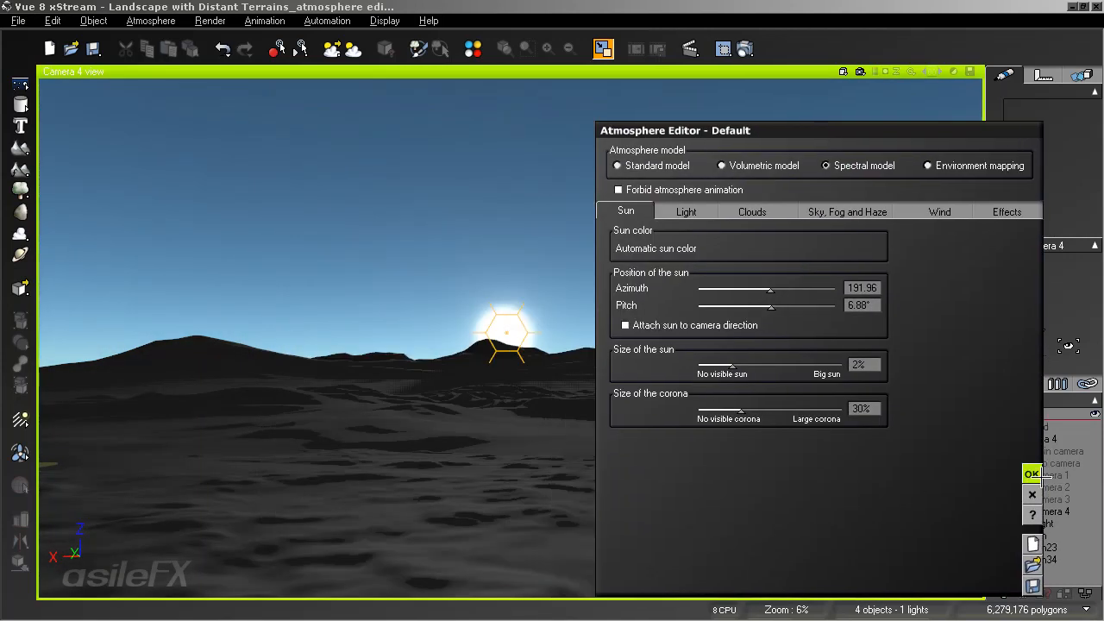
click(1031, 473)
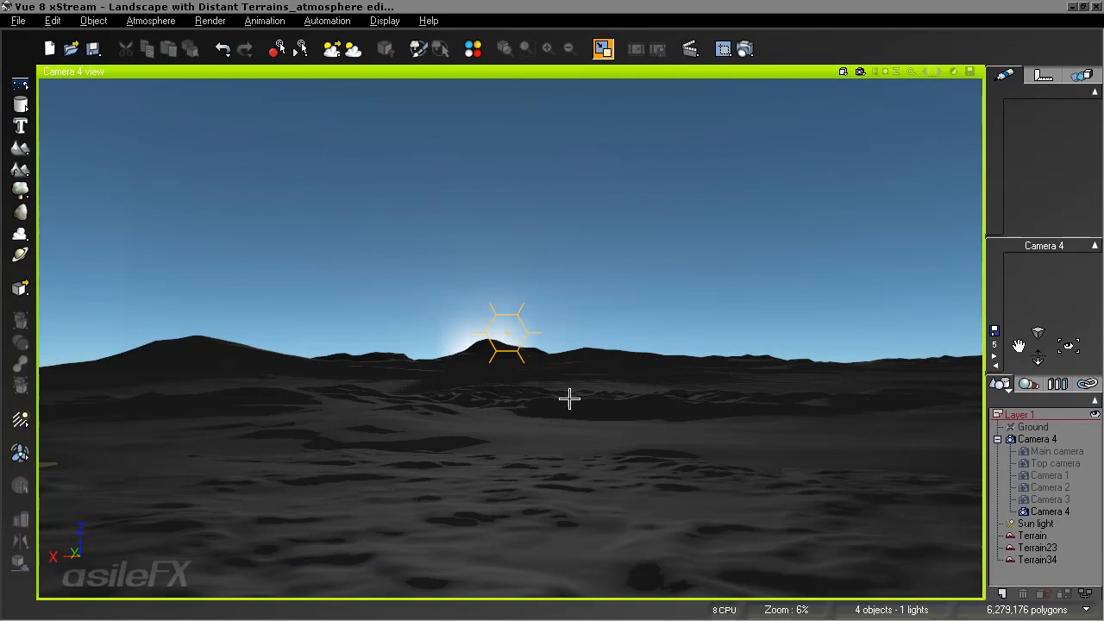
Switch the sun light's gizmo to view axes and move the sun to about 162° azimuth and 7.5° pitch, then deselect it.
click(520, 325)
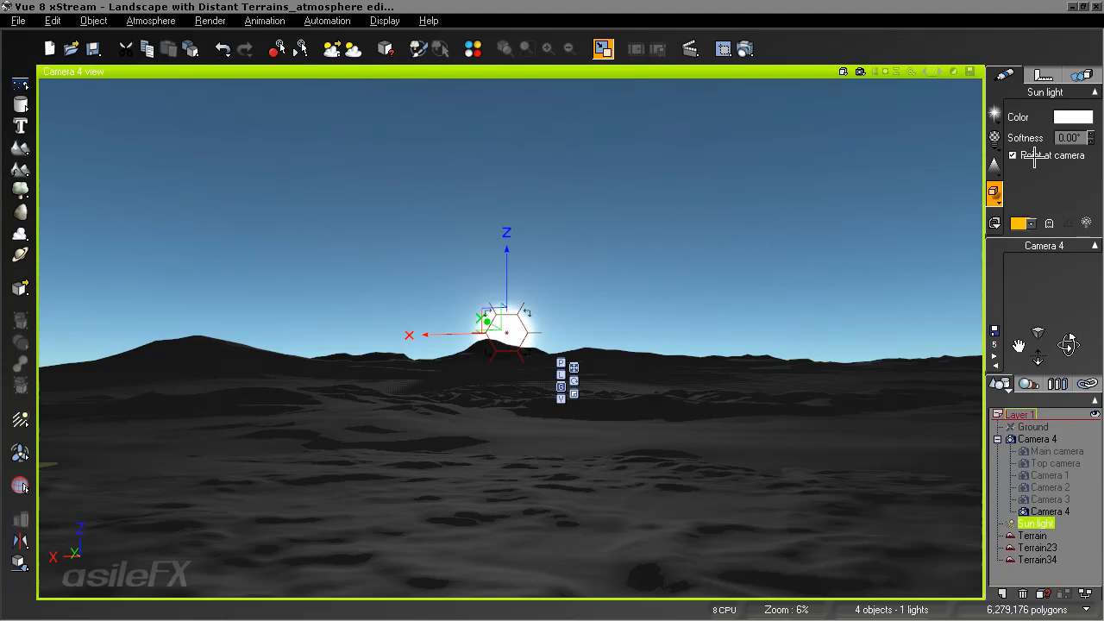
click(560, 398)
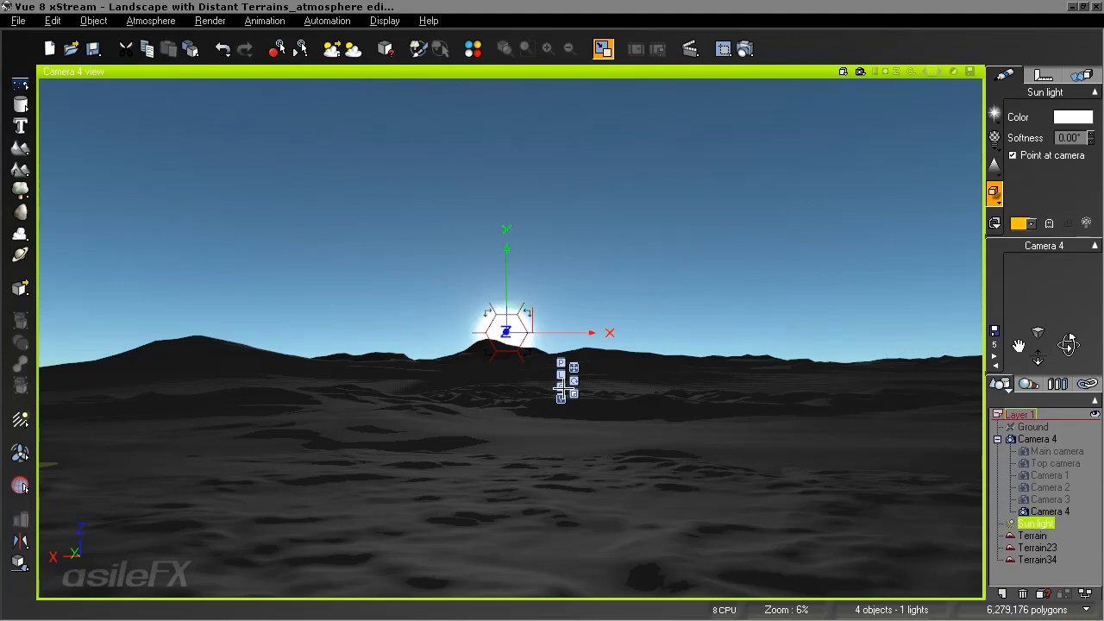
drag(504, 351, 836, 334)
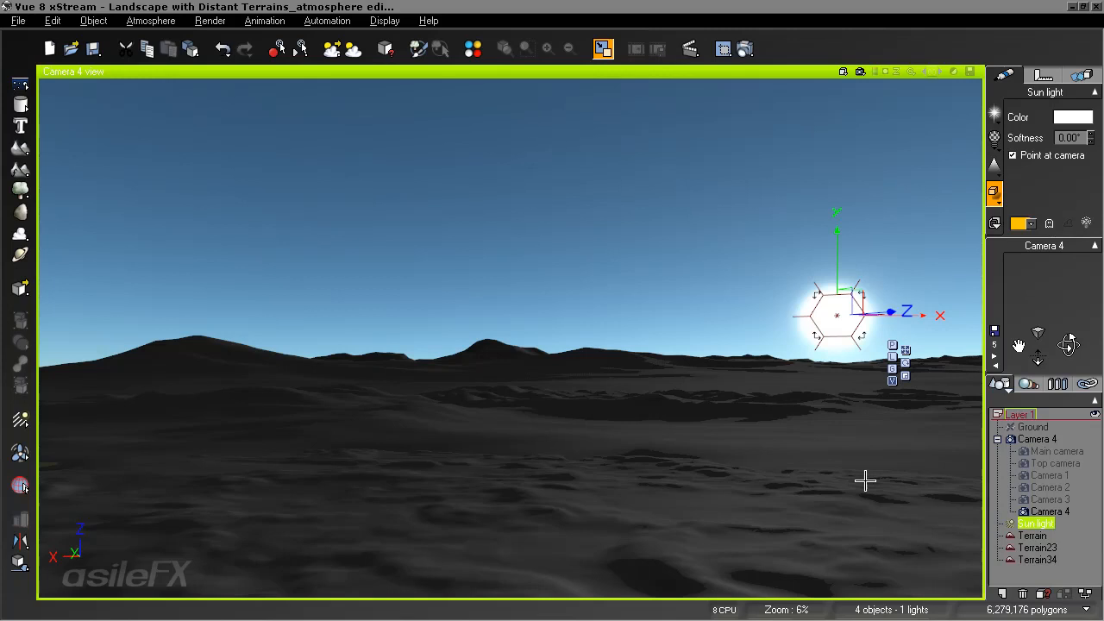
click(1051, 578)
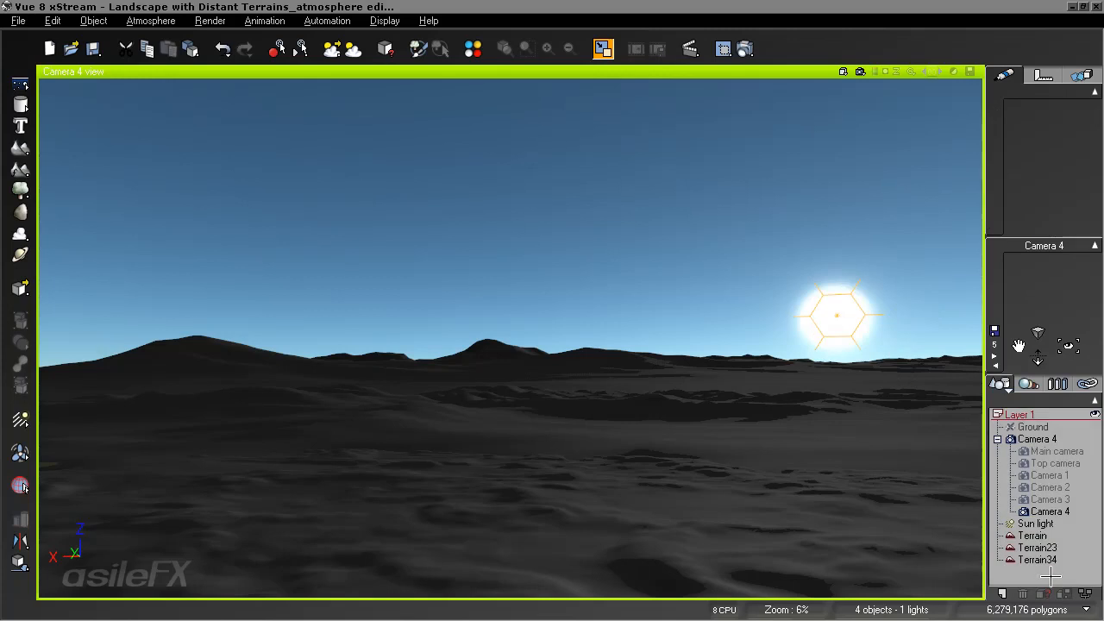
Examine the atmosphere's Sky, Fog and Haze settings, especially aerial perspective, and render the Camera 4 view.
click(172, 20)
click(194, 96)
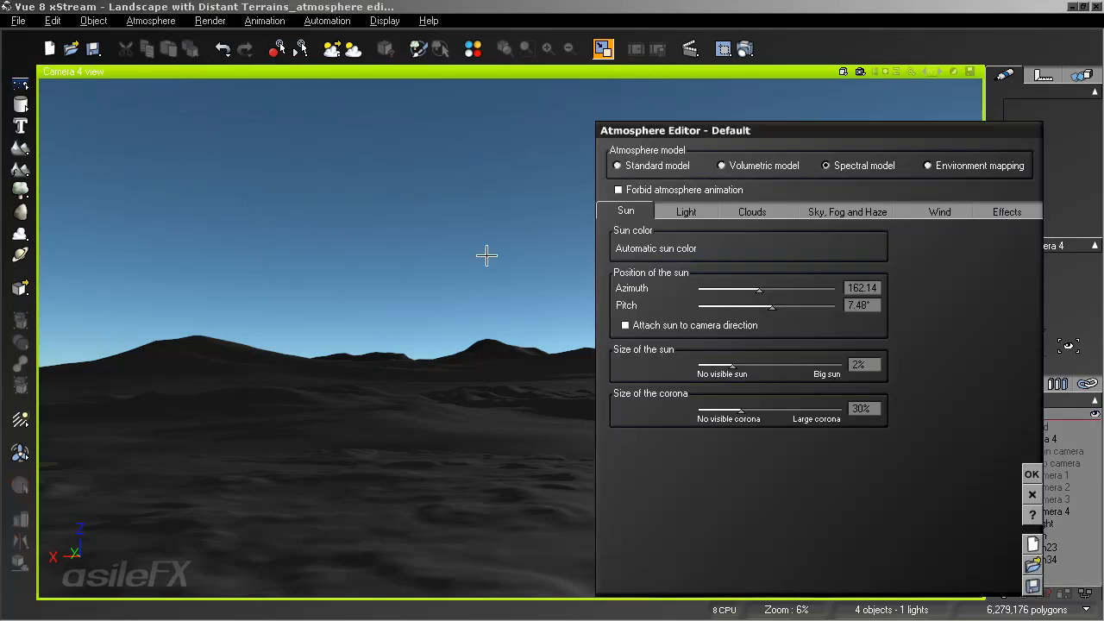
click(836, 210)
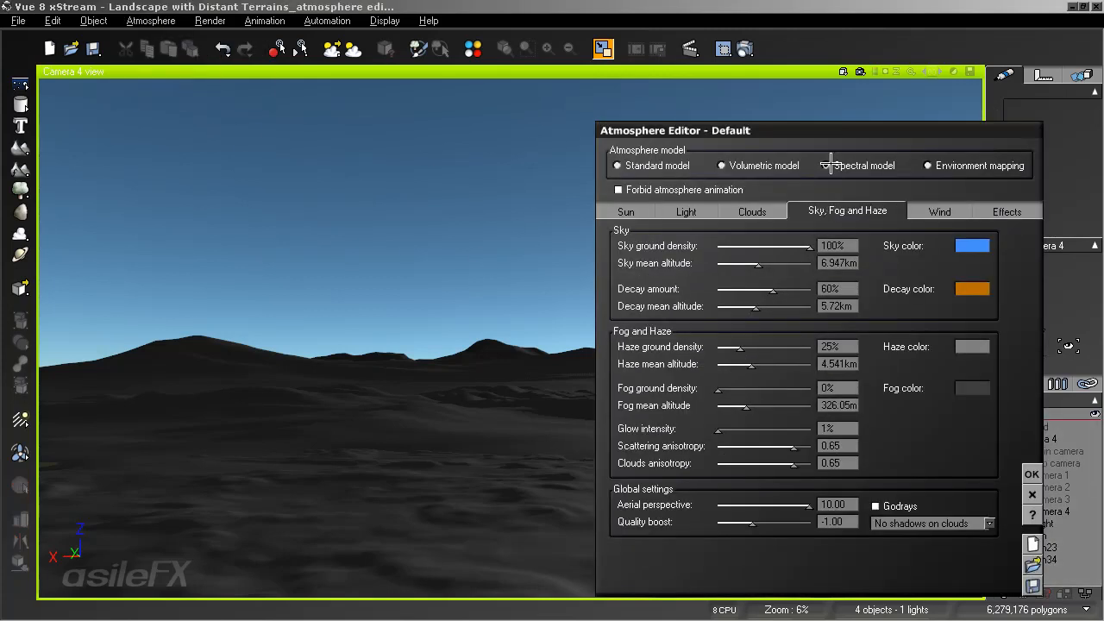
drag(824, 130, 692, 104)
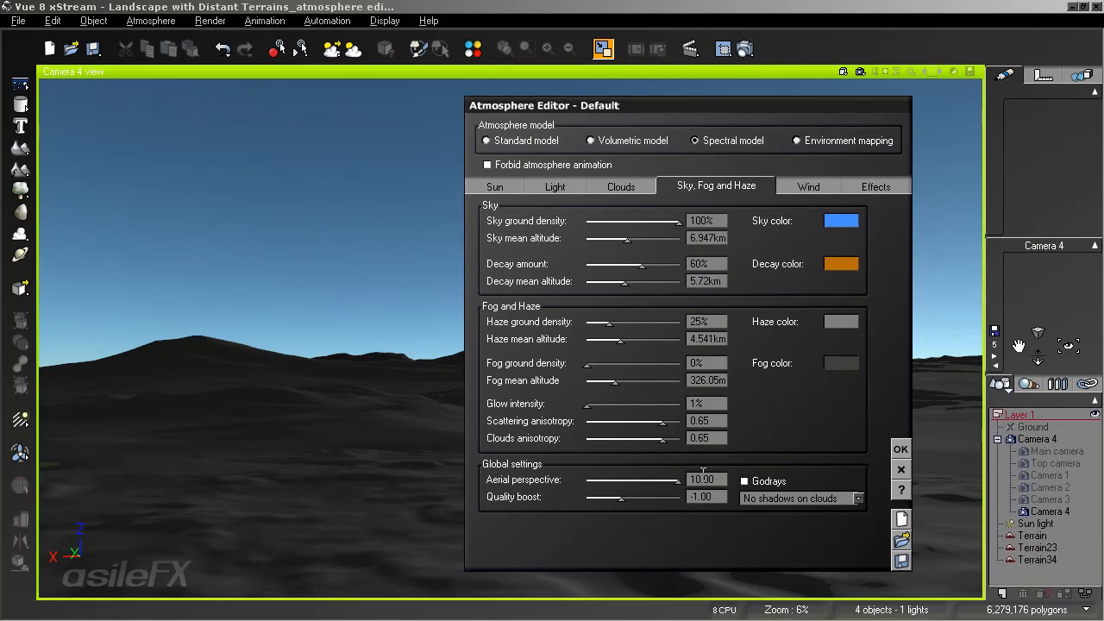
click(900, 448)
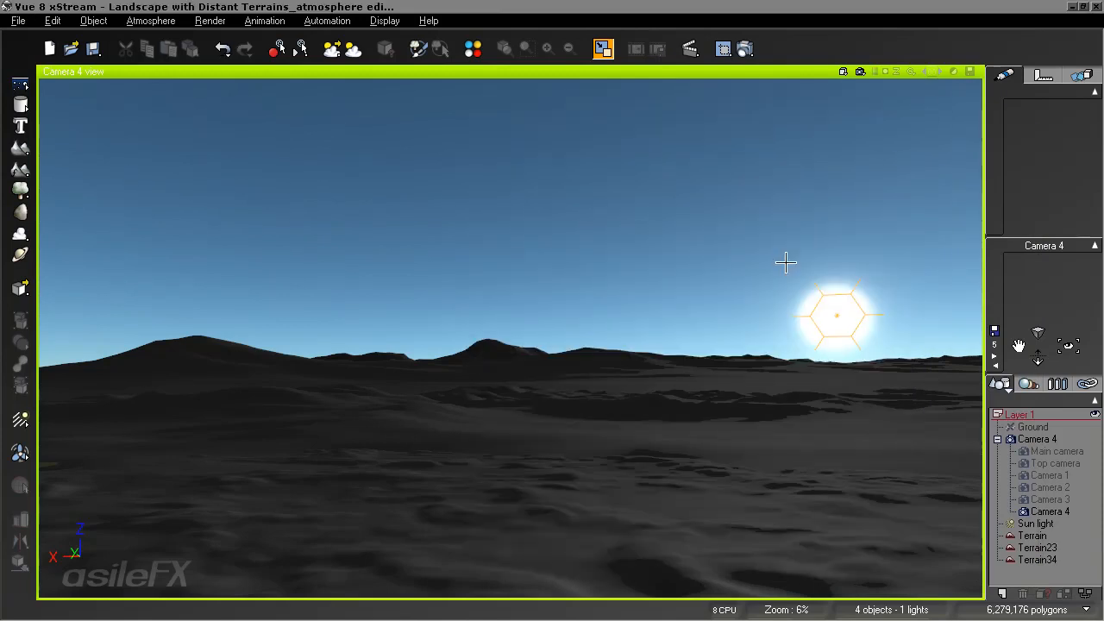
click(860, 72)
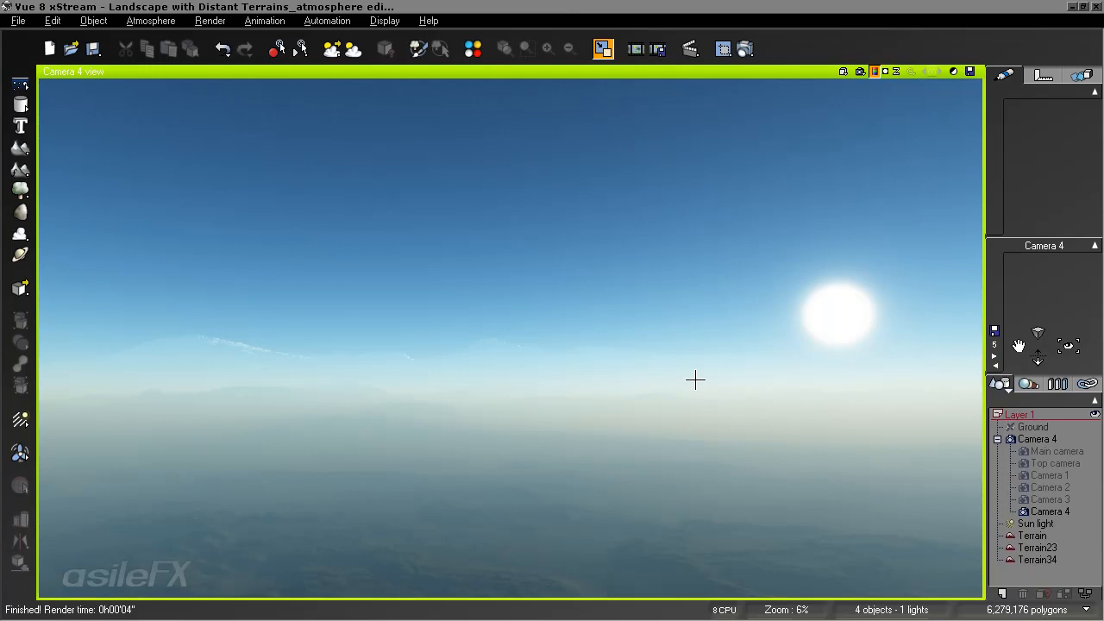
Set the atmosphere's aerial perspective to 1 and accept the Atmosphere Editor changes.
click(153, 20)
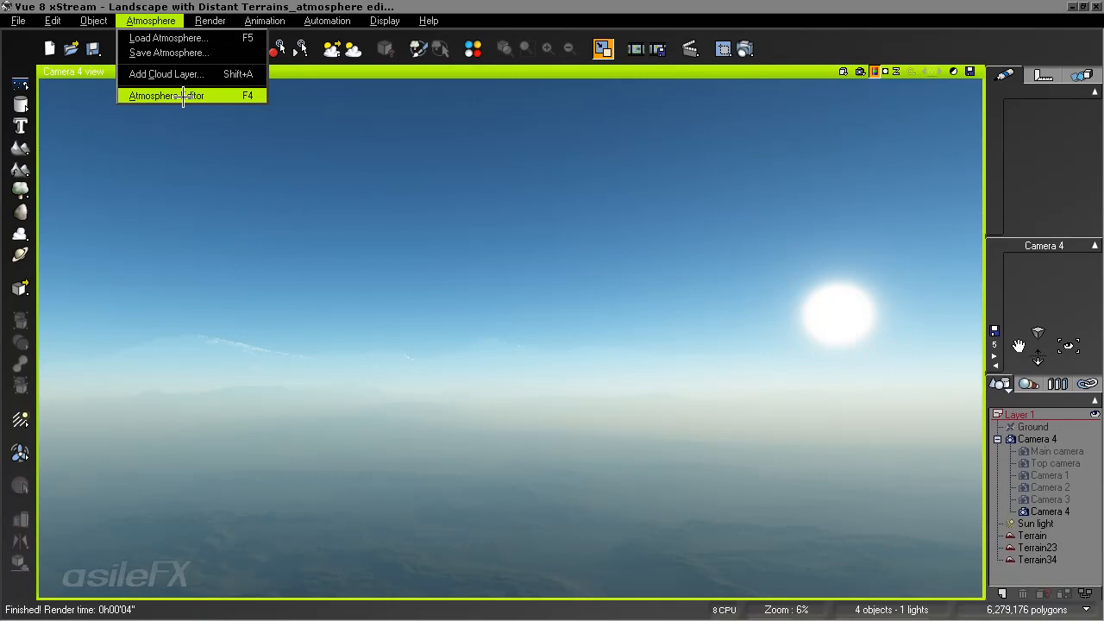
click(183, 96)
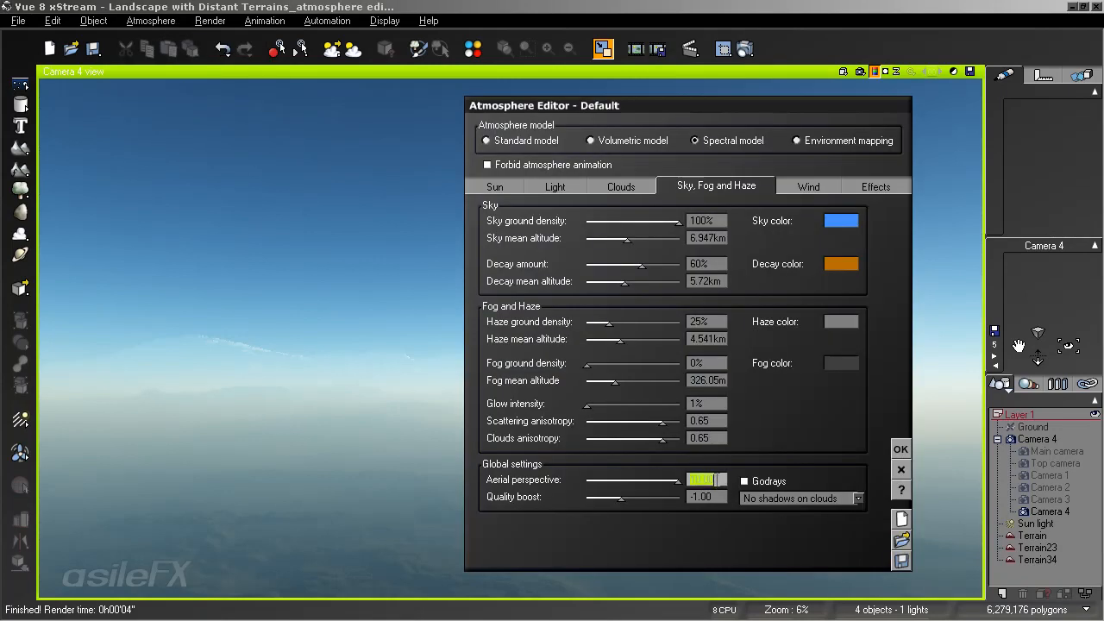
text(1)
click(900, 449)
Check the Units & Coordinates settings in the program options and render the Camera 4 view again.
click(19, 22)
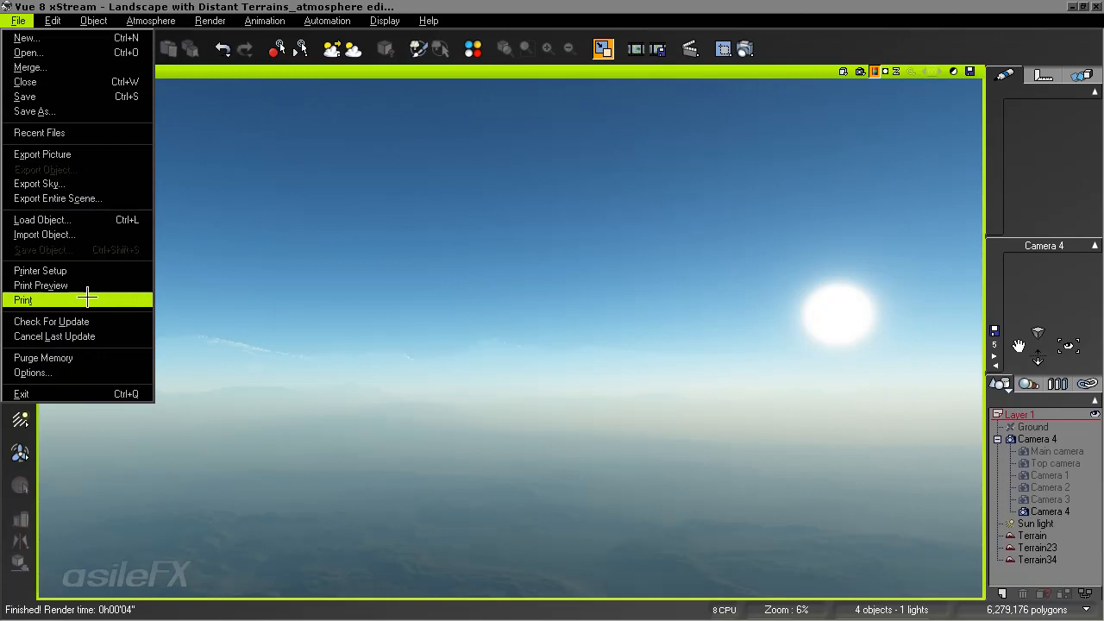
click(33, 373)
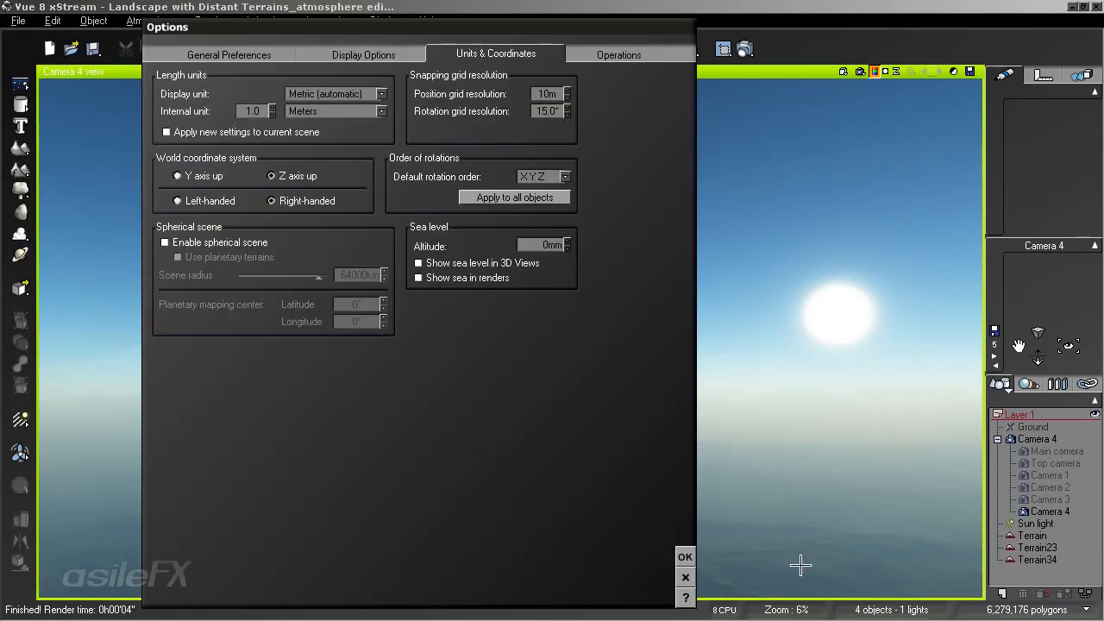
click(685, 556)
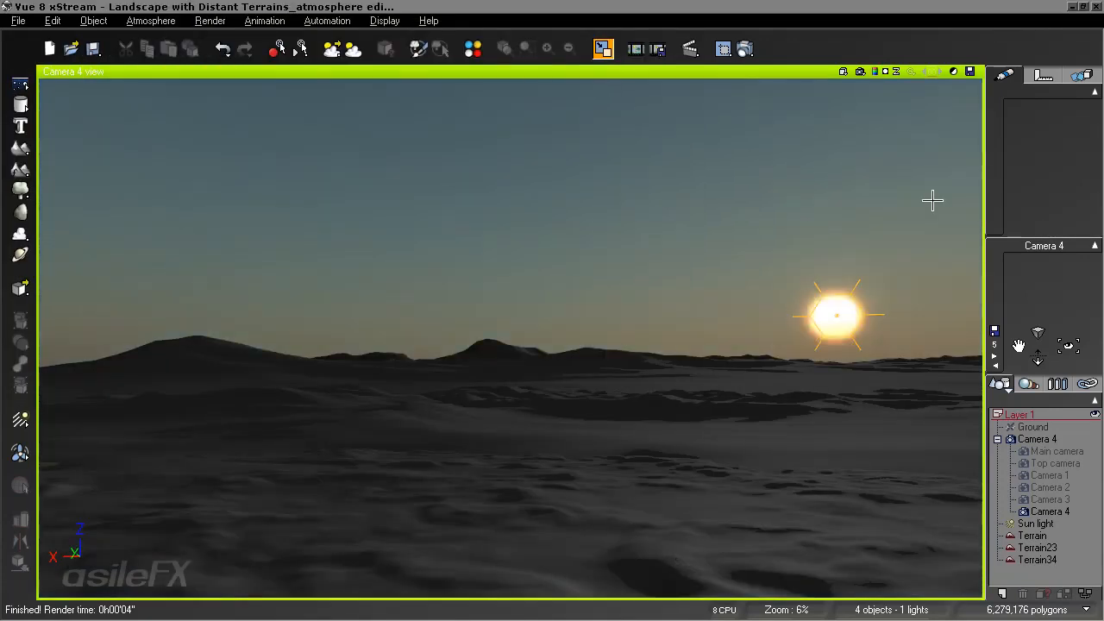
click(859, 71)
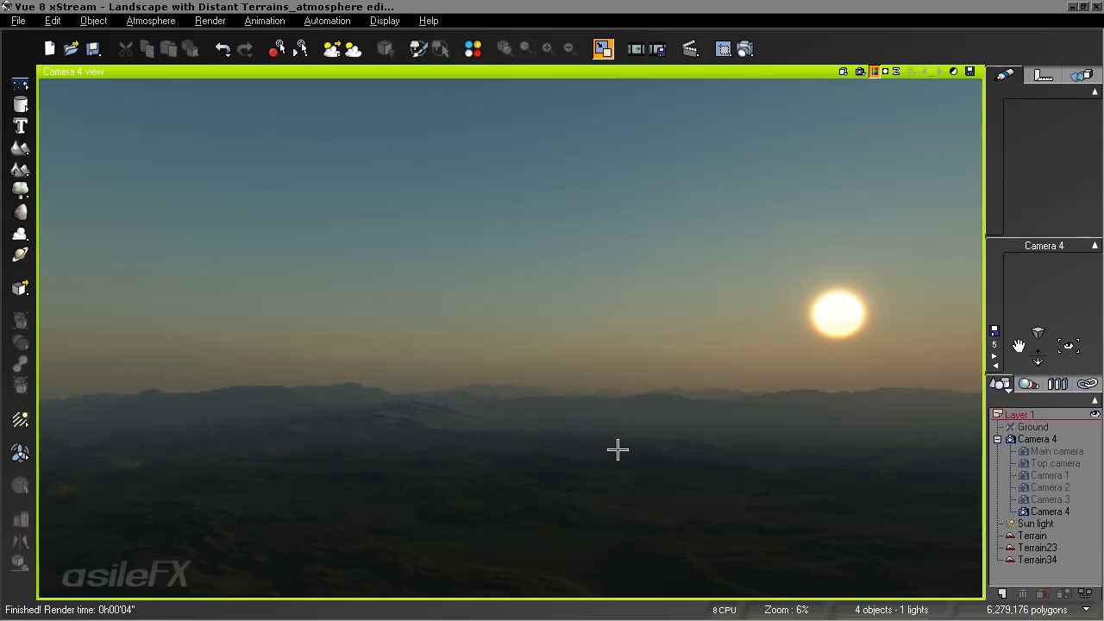
Delete the Snow layer from Terrain23's material, leaving the grass and rock mix, accept the change and deselect the terrain.
click(669, 448)
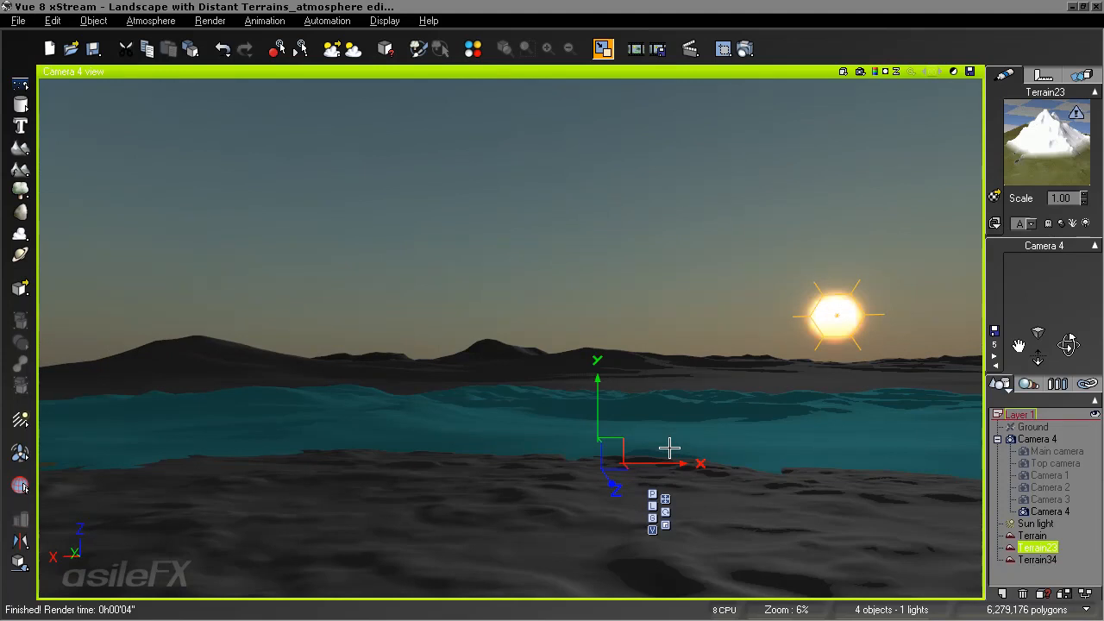
double_click(1013, 145)
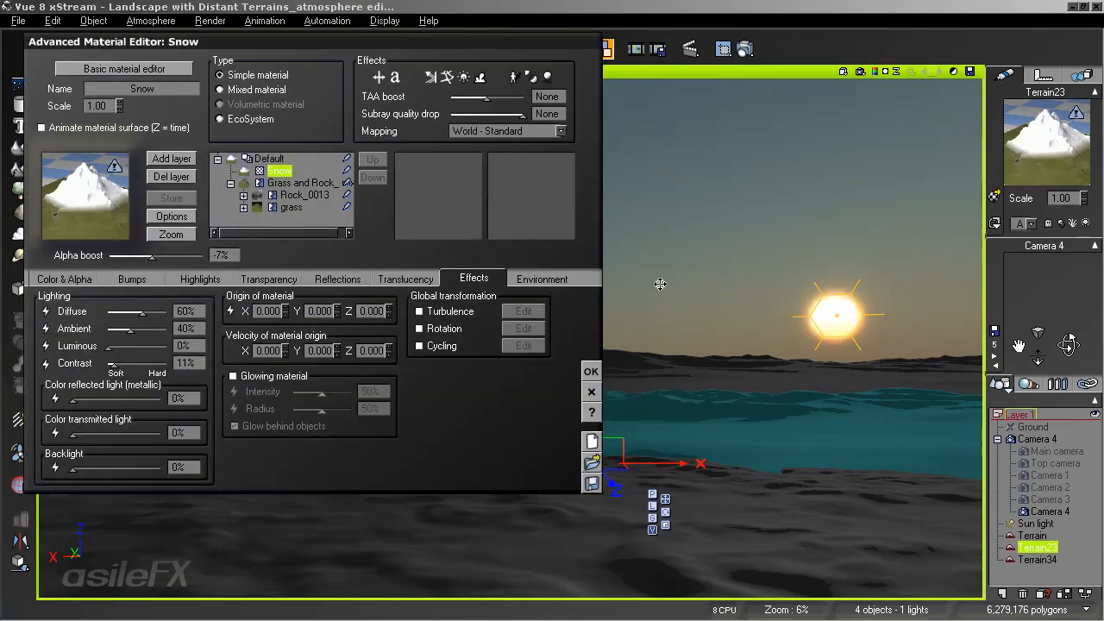
click(564, 277)
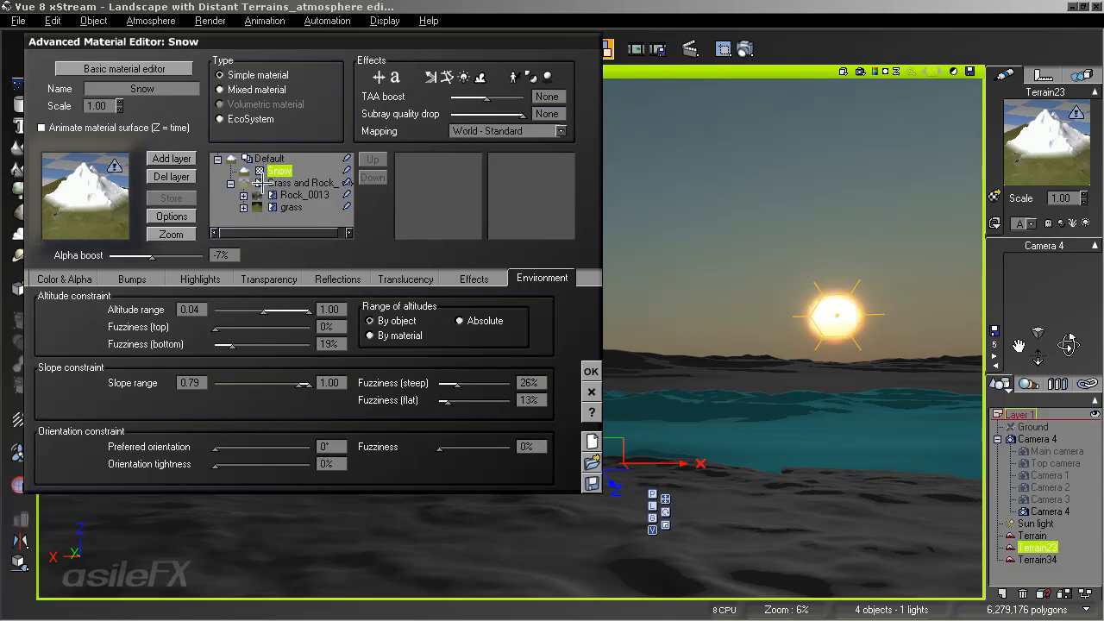
click(183, 181)
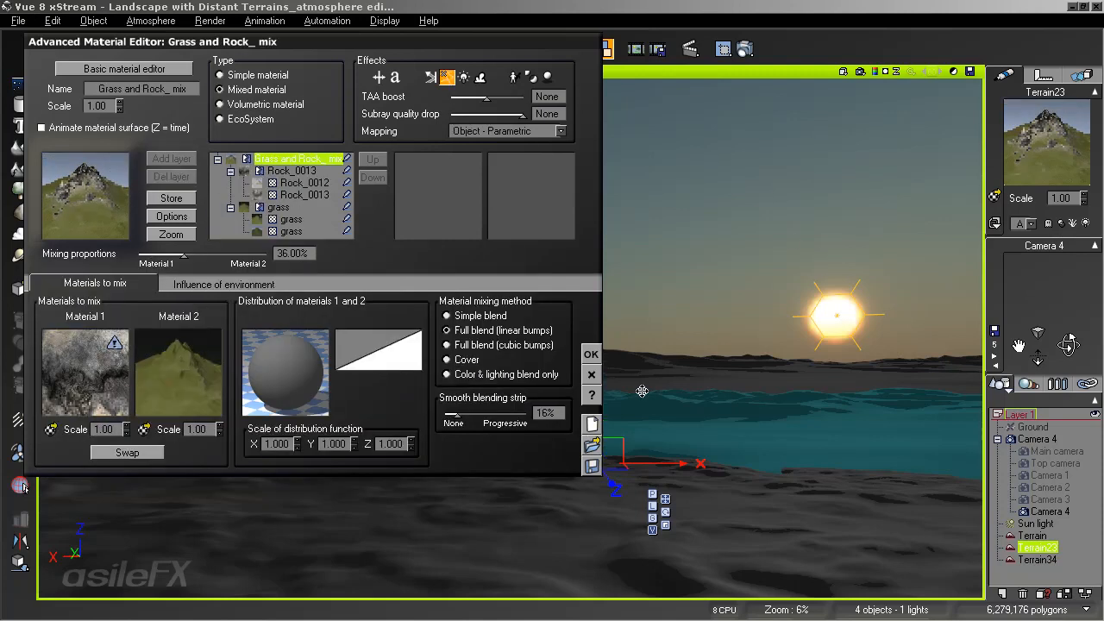
click(591, 354)
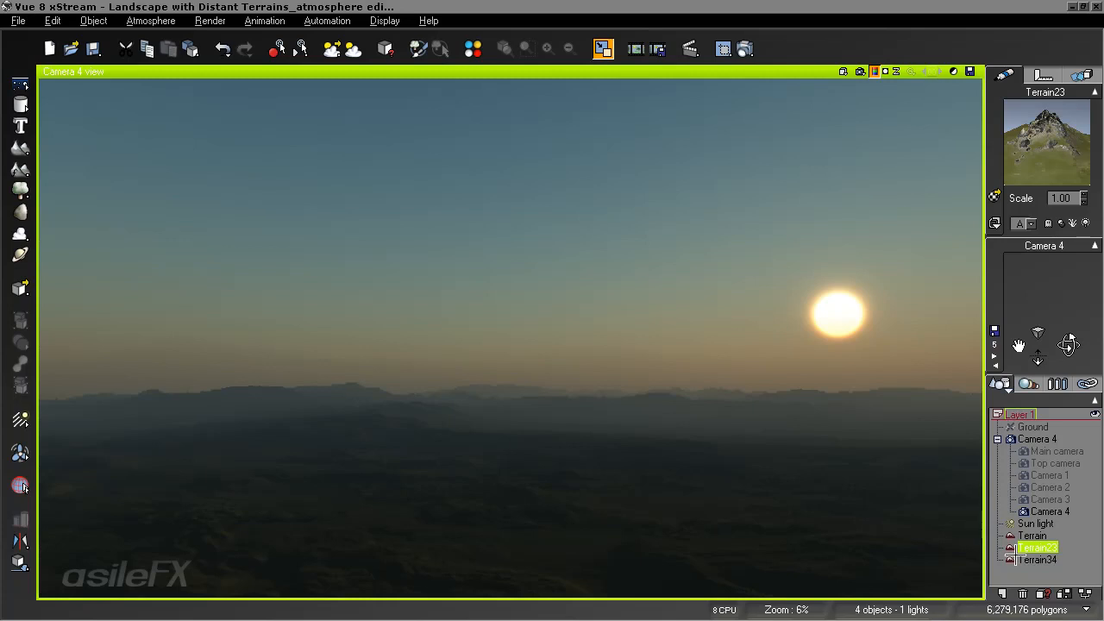
click(1040, 573)
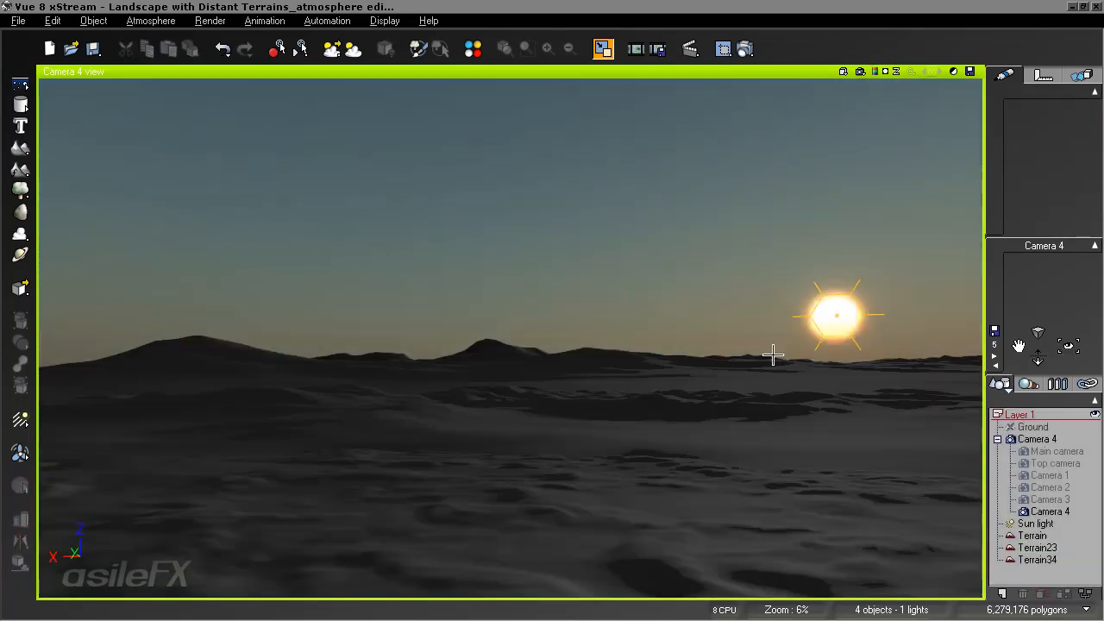
In the atmosphere's Sky, Fog and Haze settings, set the sky mean altitude to 4 km and the decay mean altitude to 2 km.
double_click(470, 114)
drag(743, 109, 493, 77)
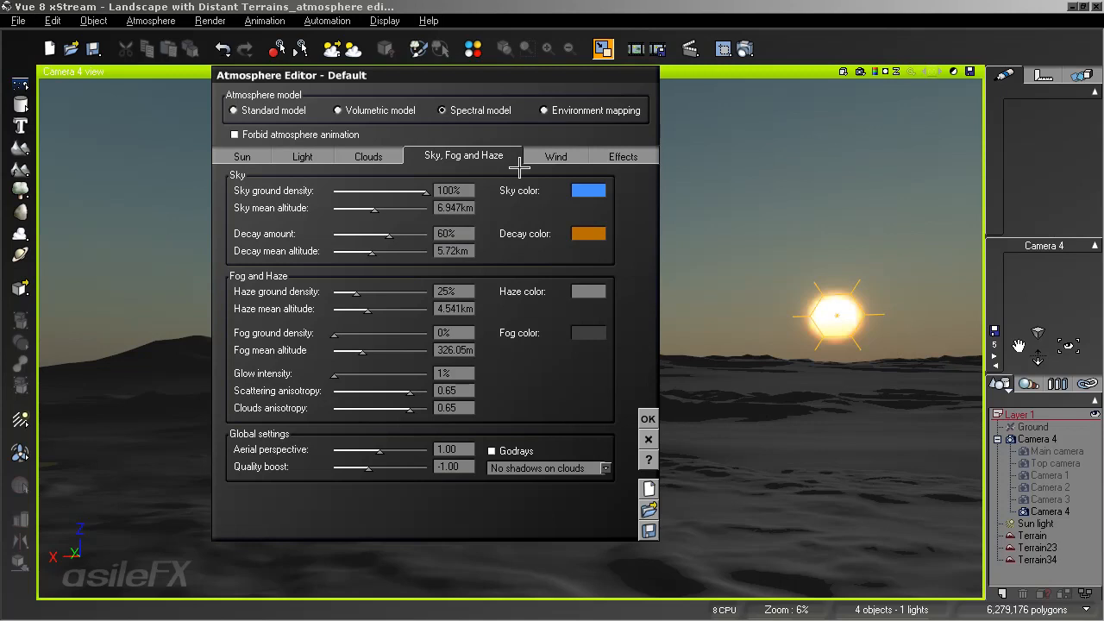
click(458, 207)
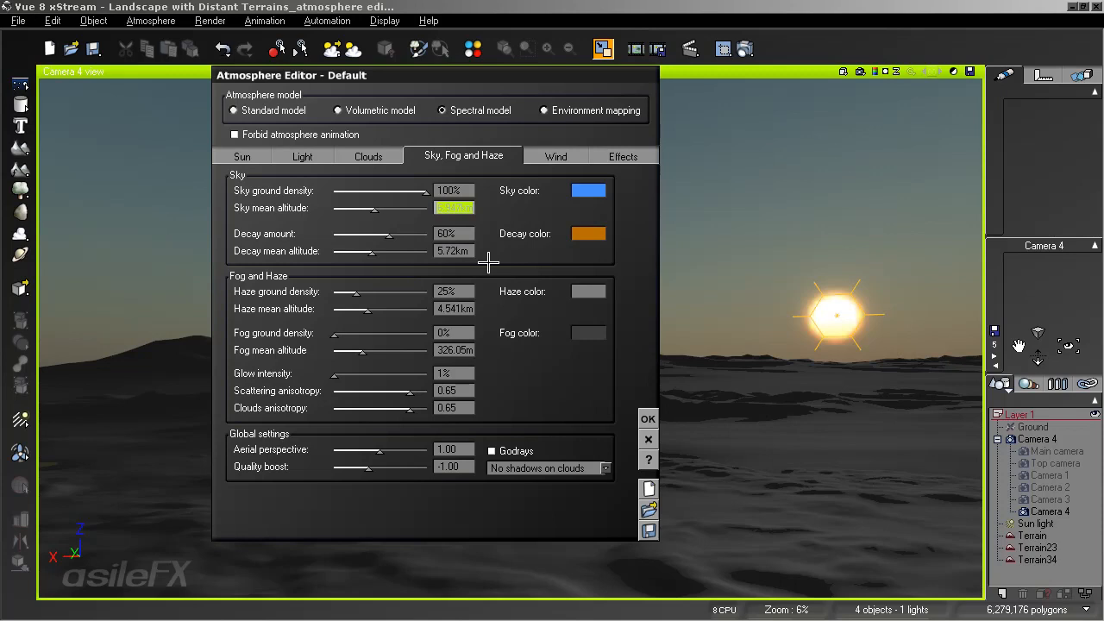
text(4)
key(Return)
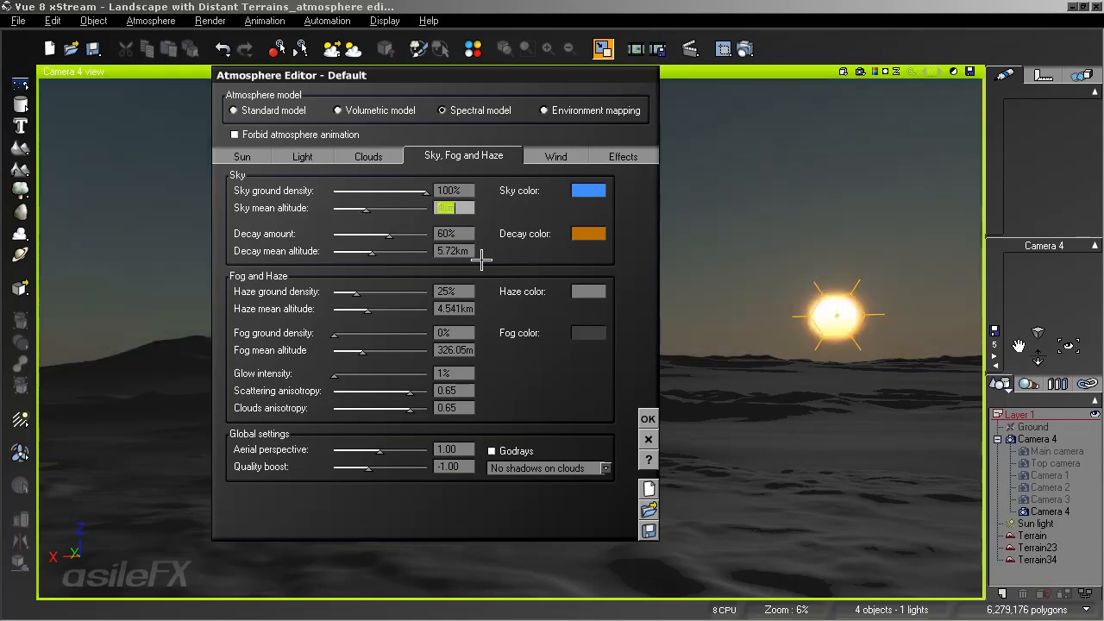
click(464, 250)
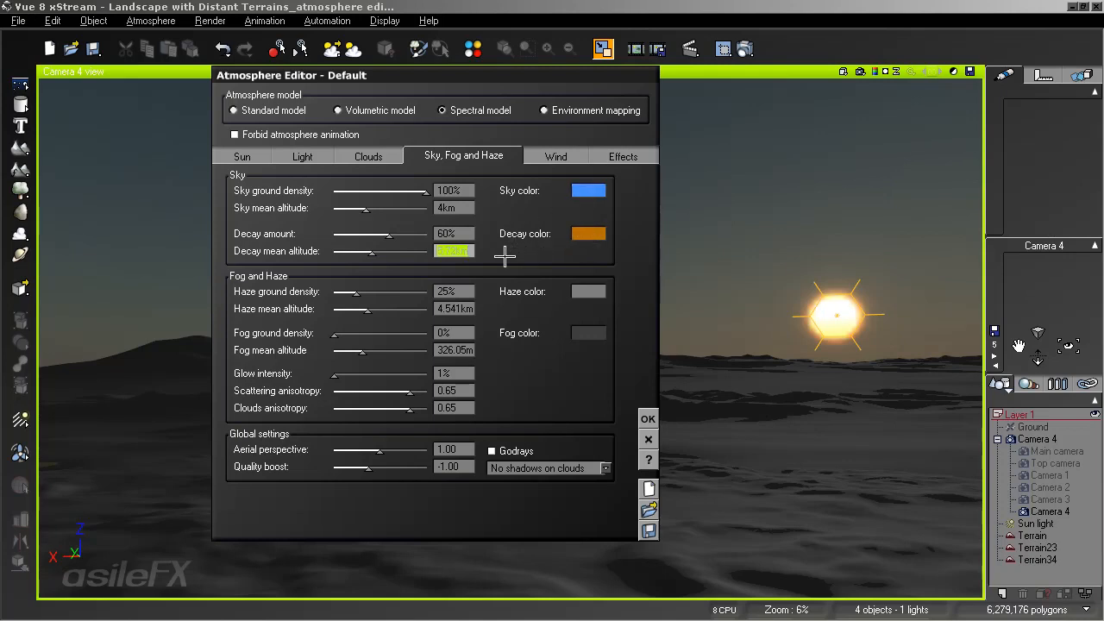
text(2km)
key(Return)
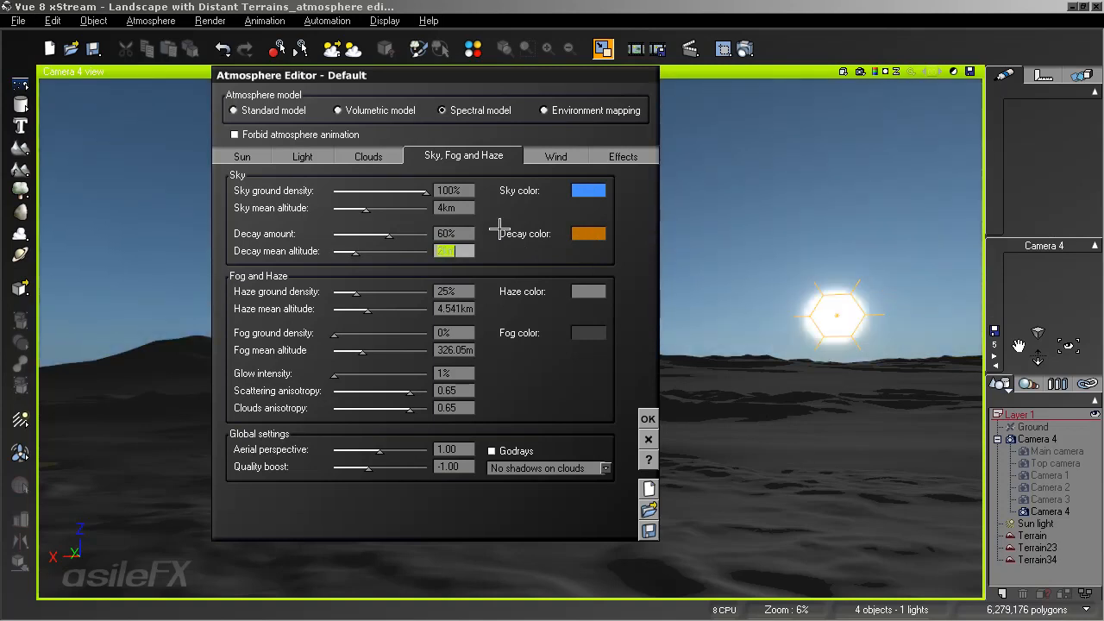
Set the atmosphere's sky ground density to 50% and the decay amount to 80%.
key(Tab)
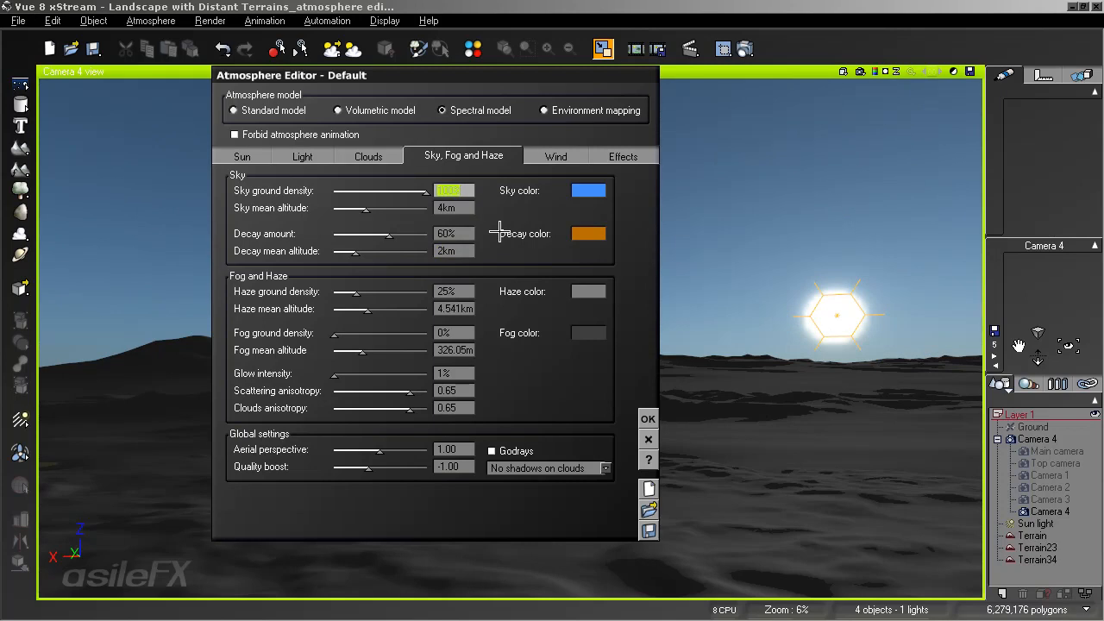
text(6)
key(Return)
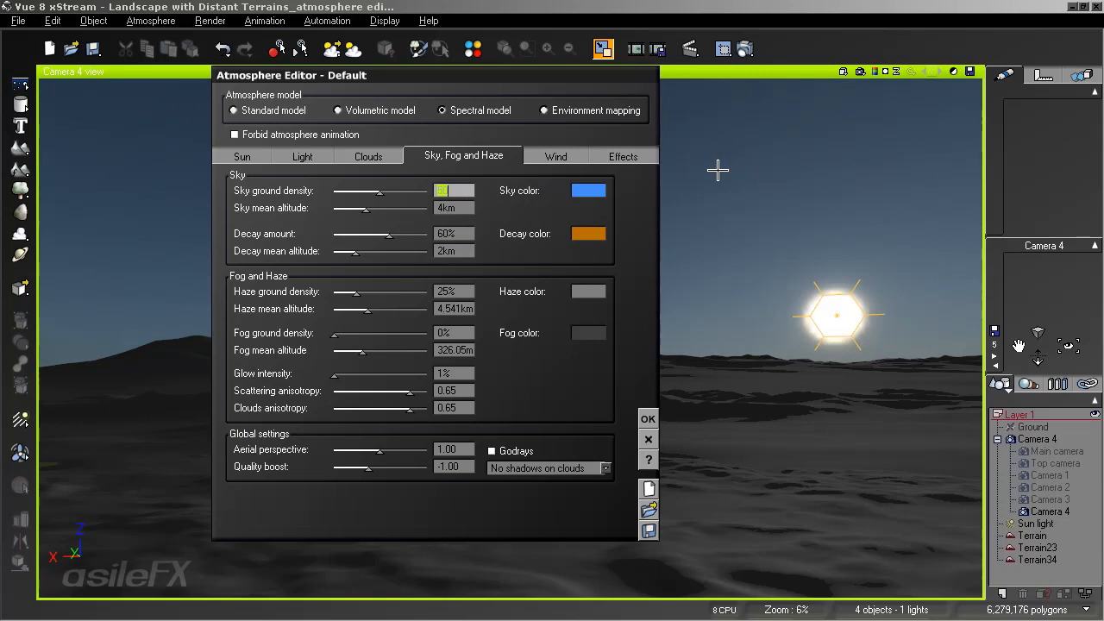
right_drag(813, 261, 796, 299)
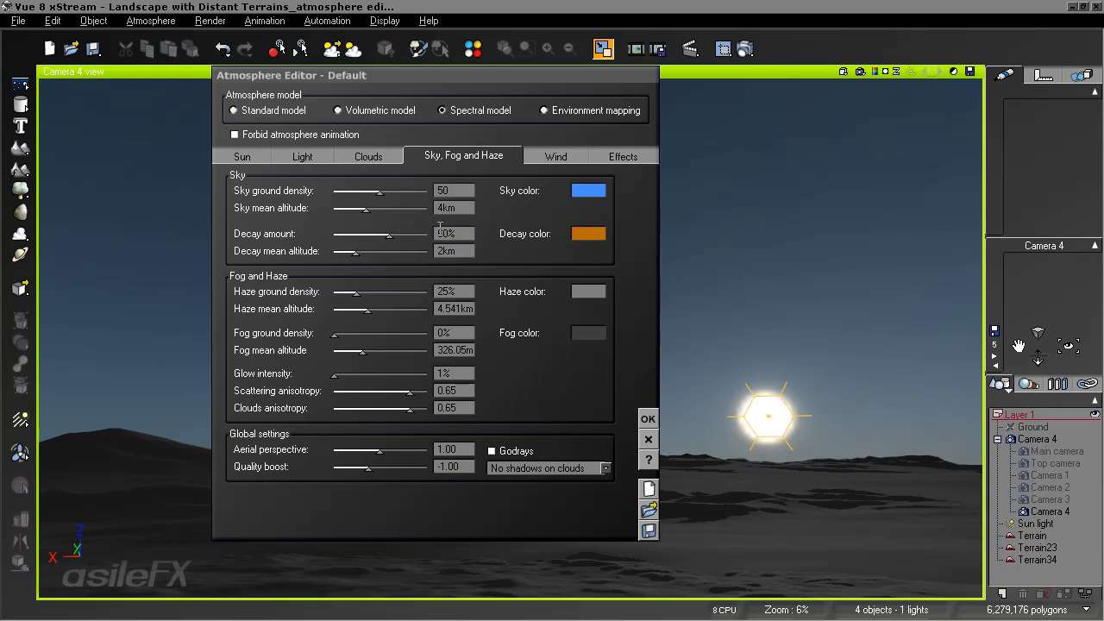
drag(466, 230, 477, 234)
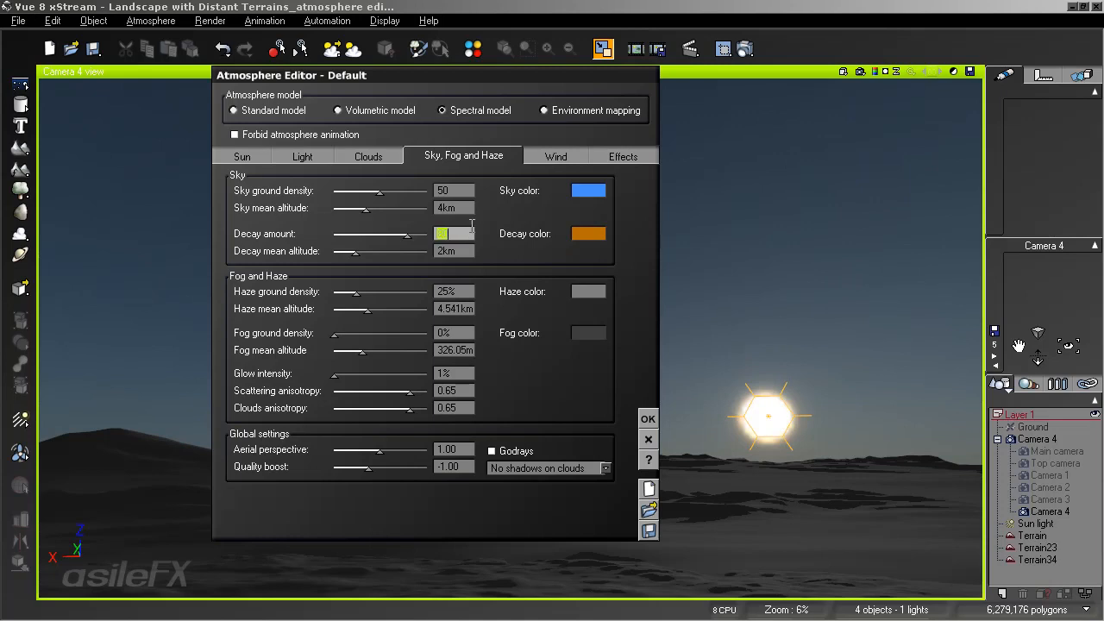
Set the haze mean altitude to 1.5 km.
click(457, 309)
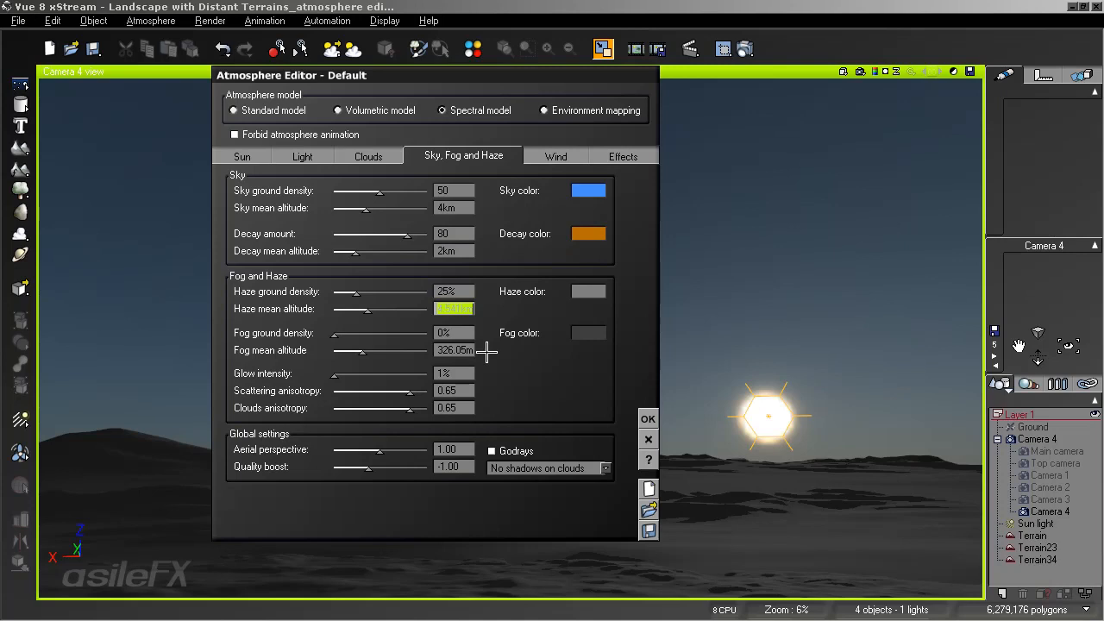
text(1.5)
key(Return)
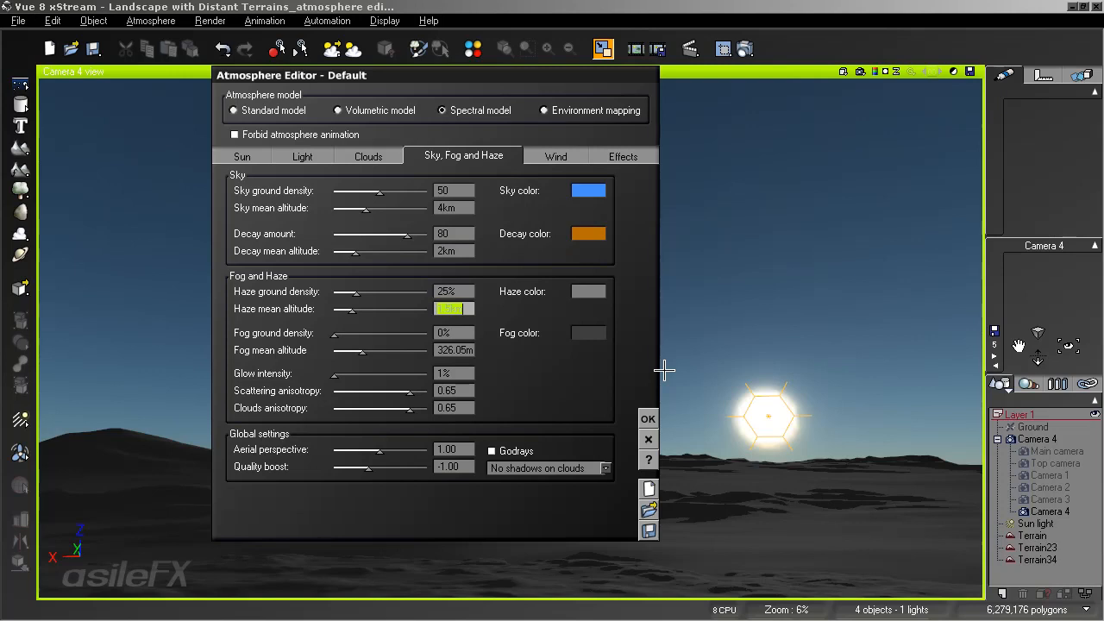
Examine the atmosphere's lighting settings and try a light balance of about 4%.
click(301, 156)
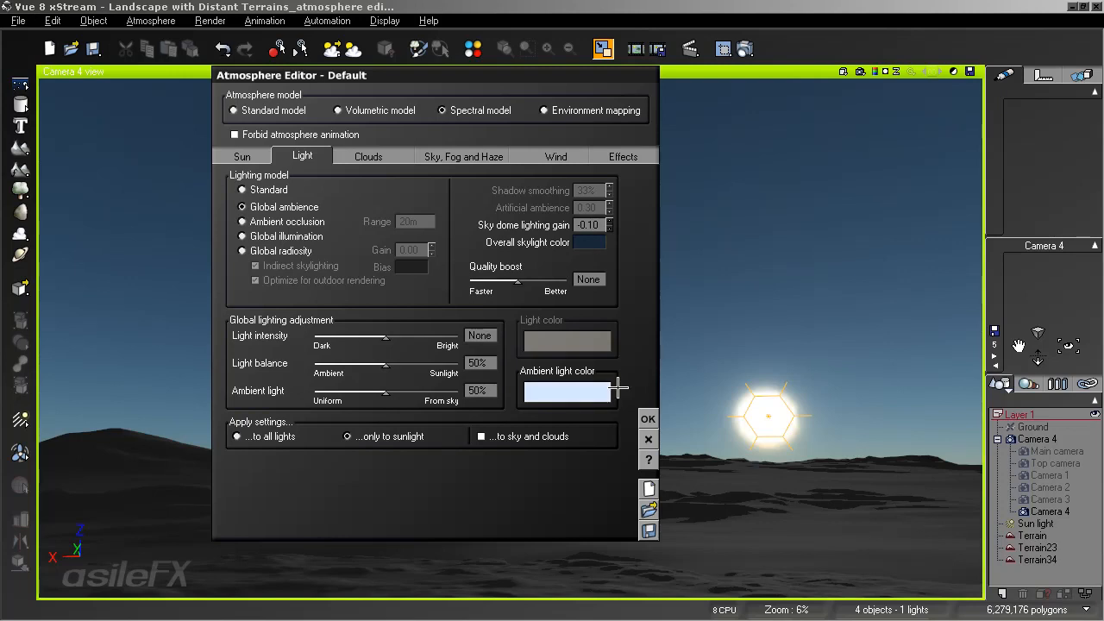
click(494, 154)
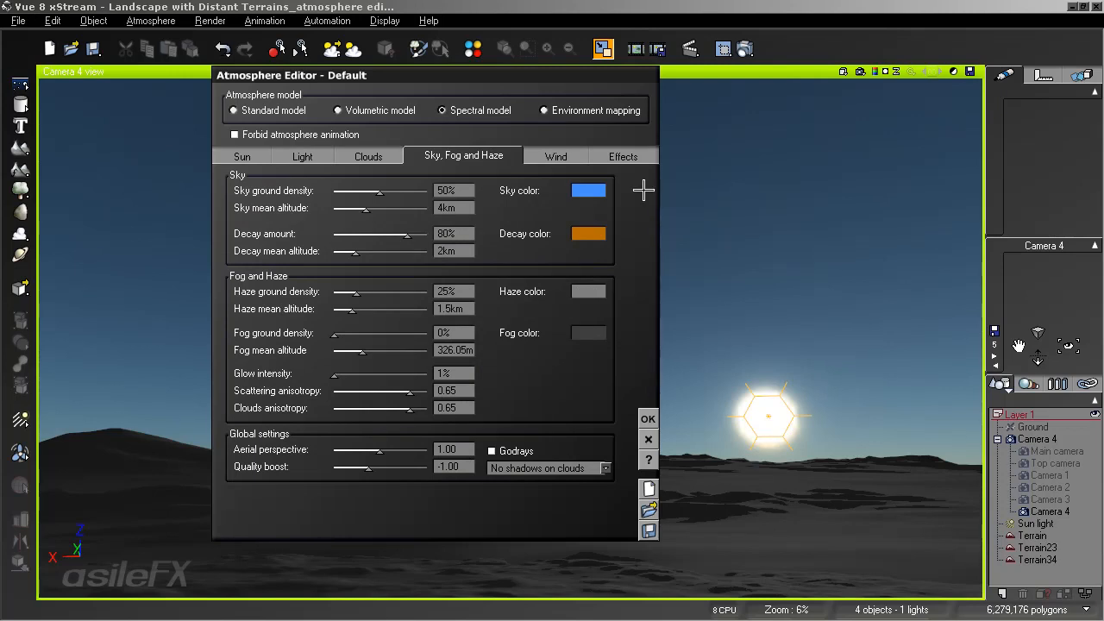
click(323, 159)
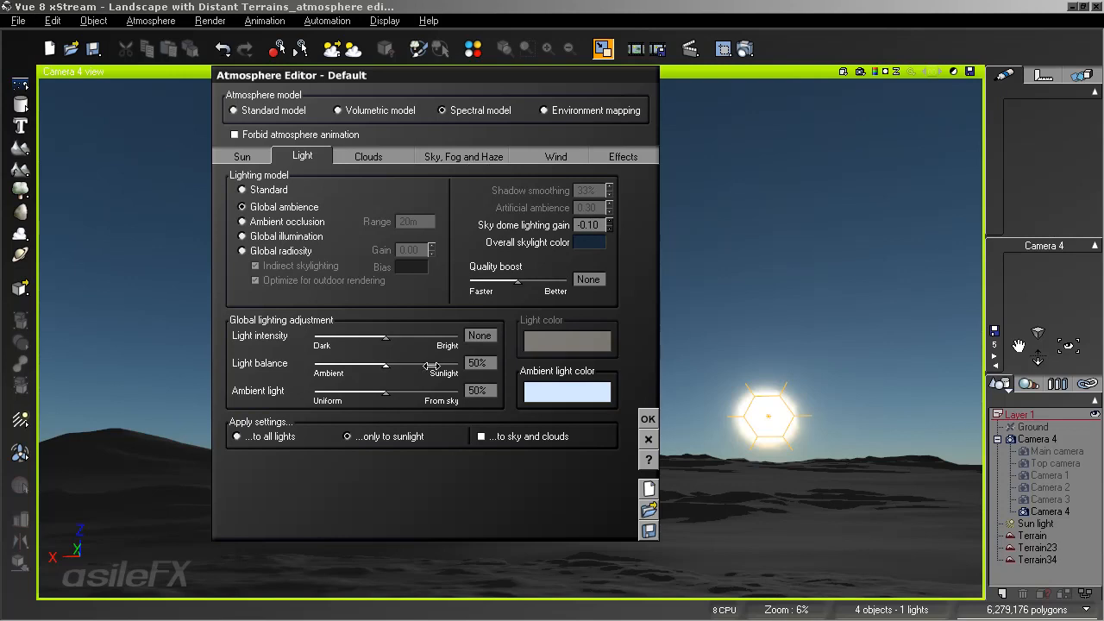
drag(394, 364, 364, 364)
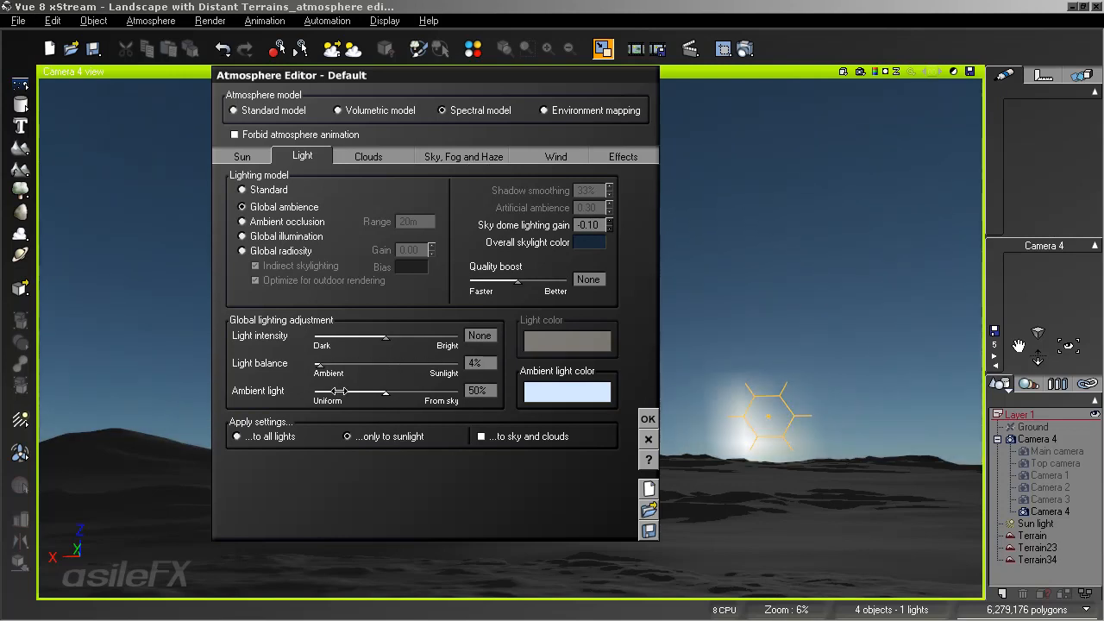
click(440, 157)
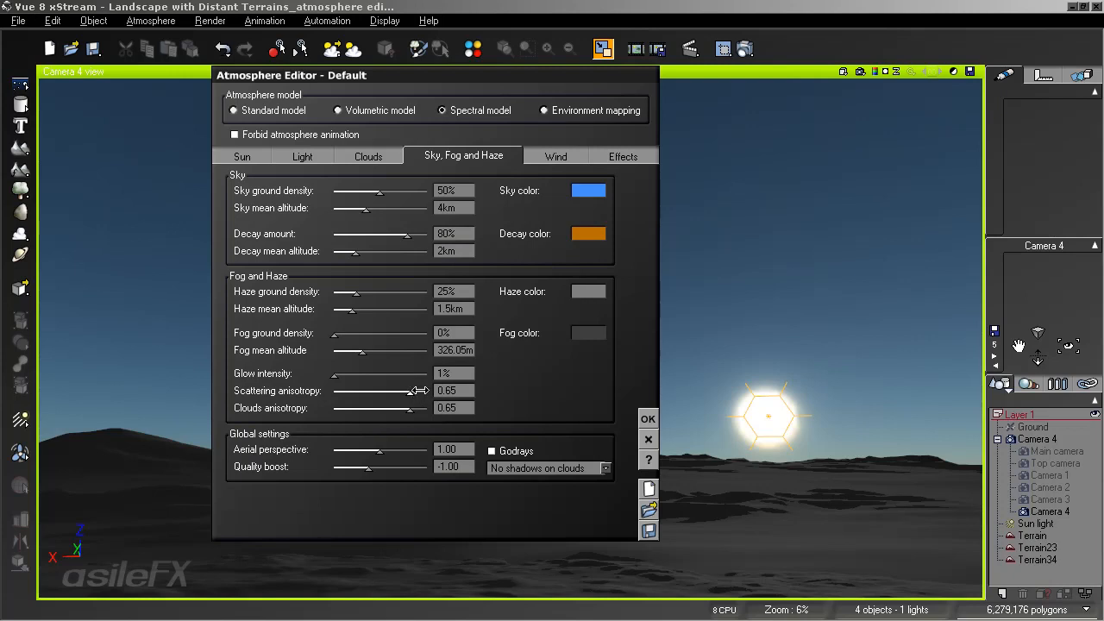
Set glow intensity to about 26% and scattering anisotropy to about 0.82, and accept the Atmosphere Editor changes.
drag(419, 391, 426, 391)
drag(334, 374, 342, 372)
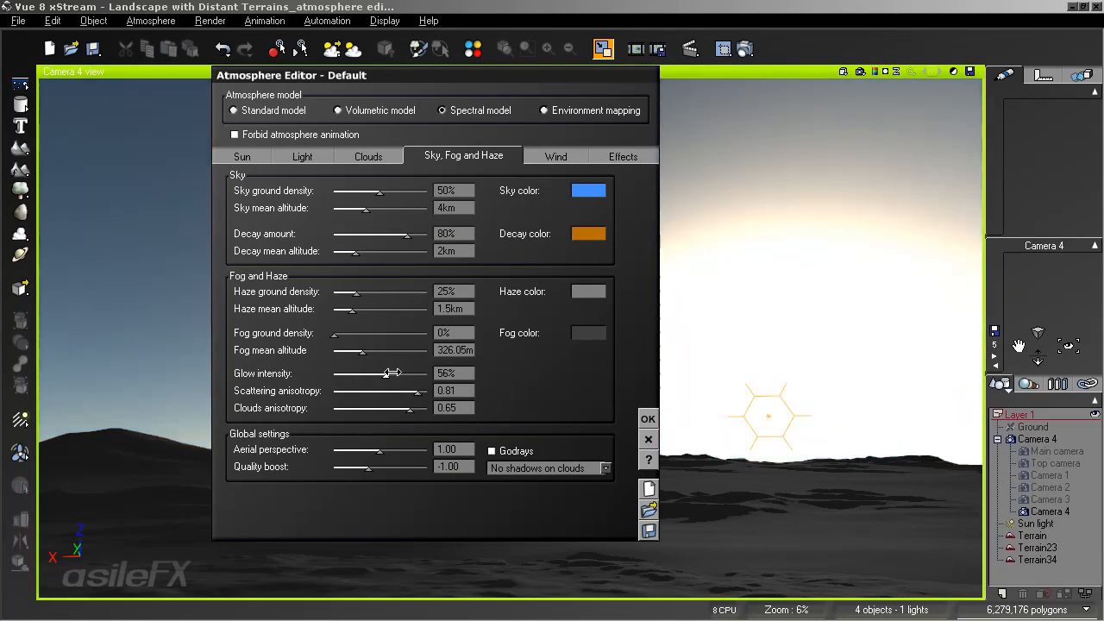
drag(392, 372, 328, 396)
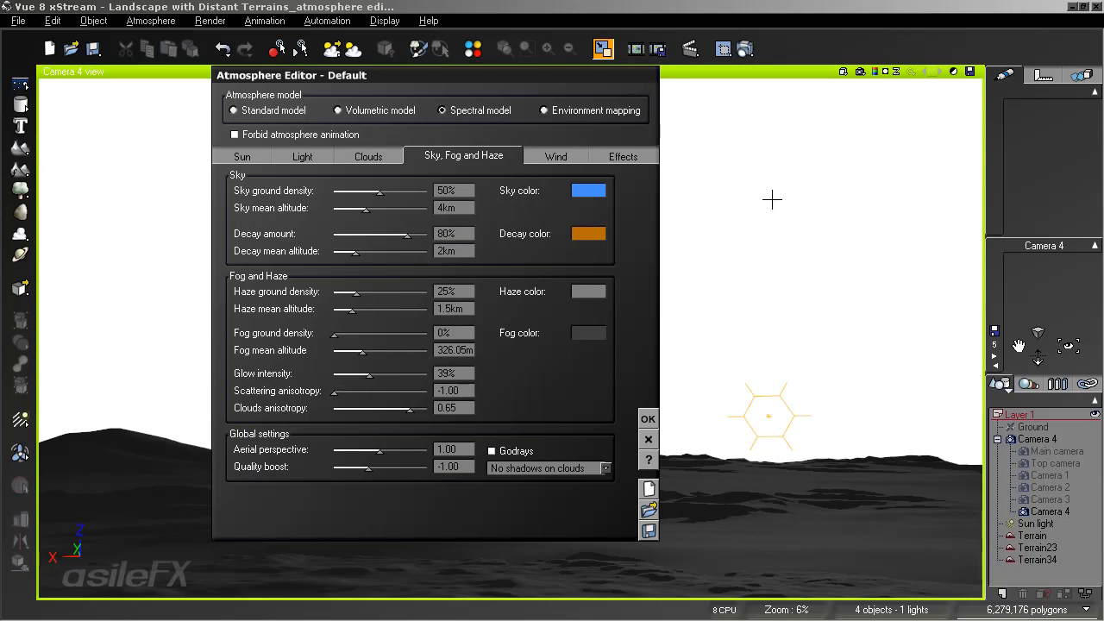
drag(349, 387, 420, 391)
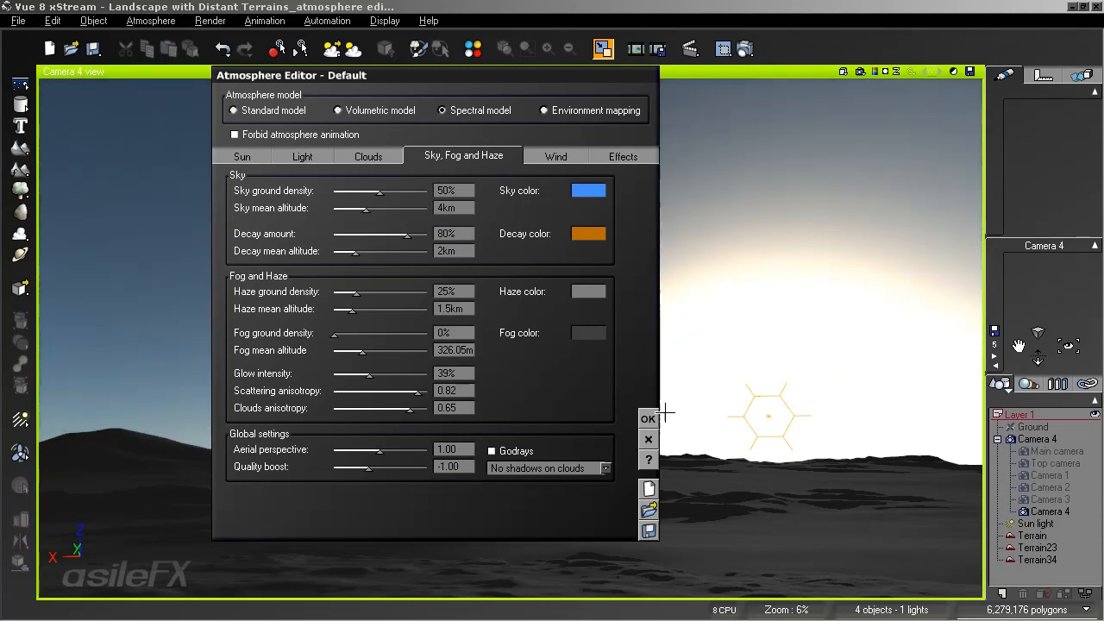
drag(369, 366, 356, 363)
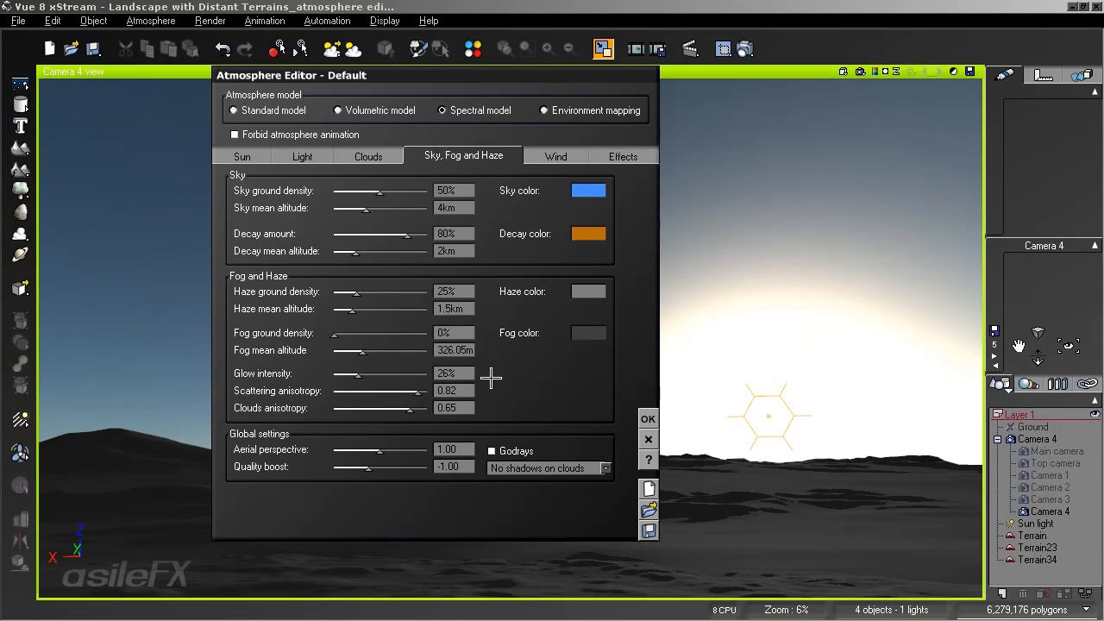
click(647, 419)
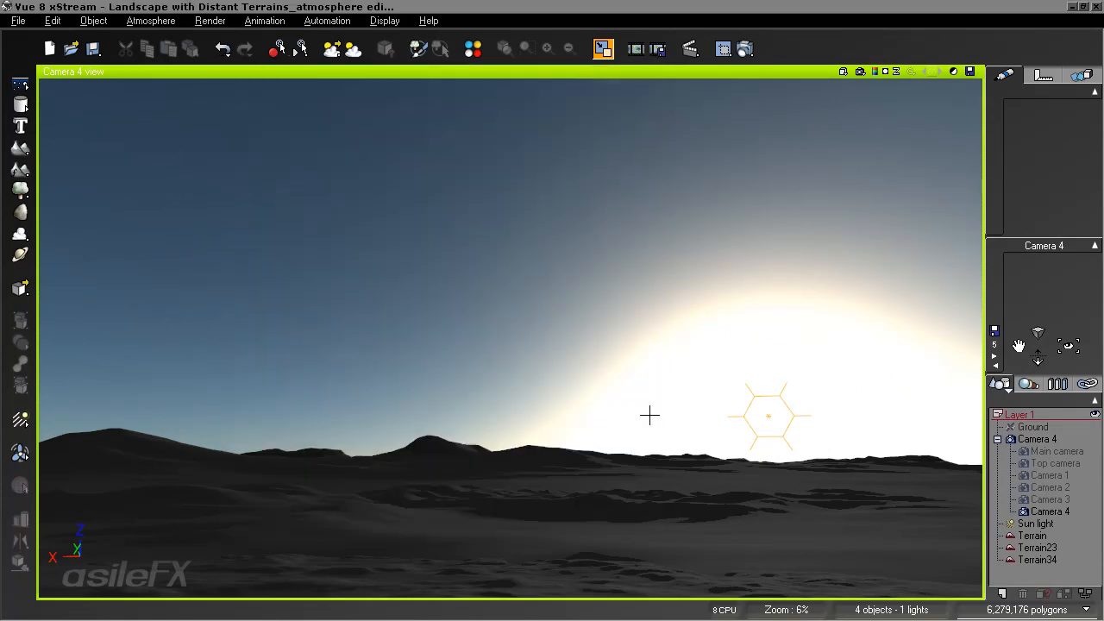
Render the Camera 4 view, and apply post-render options with auto-exposure on and natural film response off.
click(861, 72)
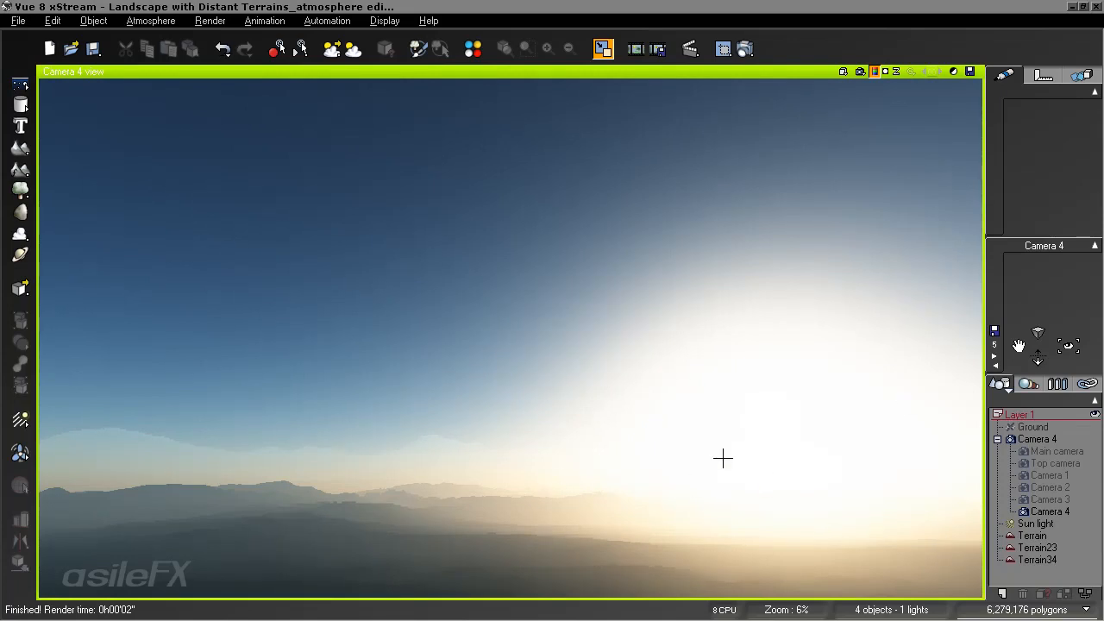
click(954, 70)
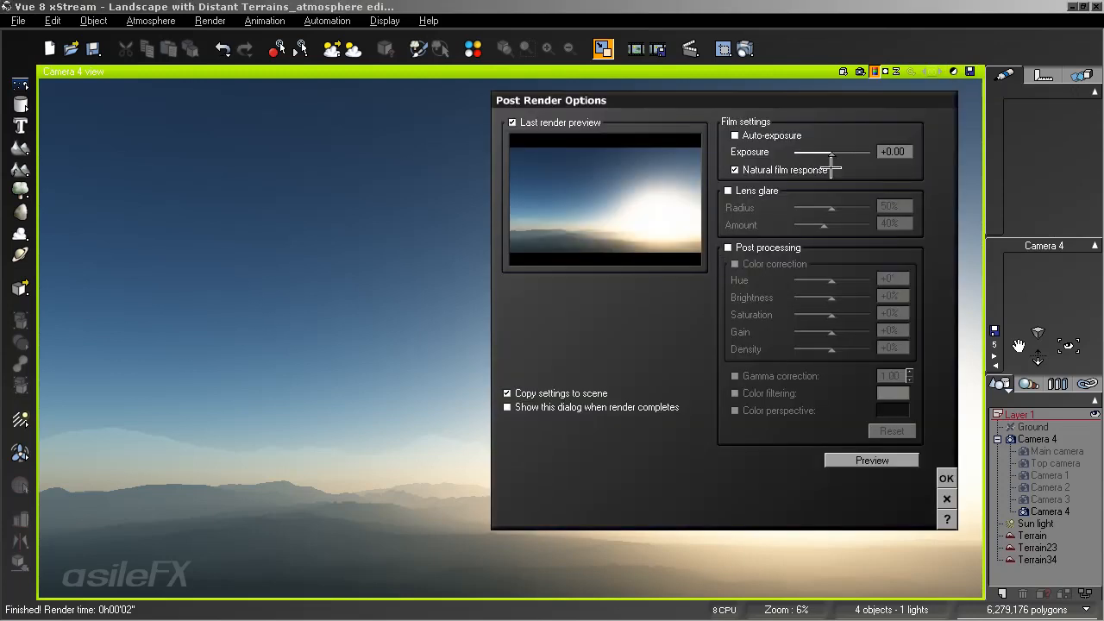
click(791, 136)
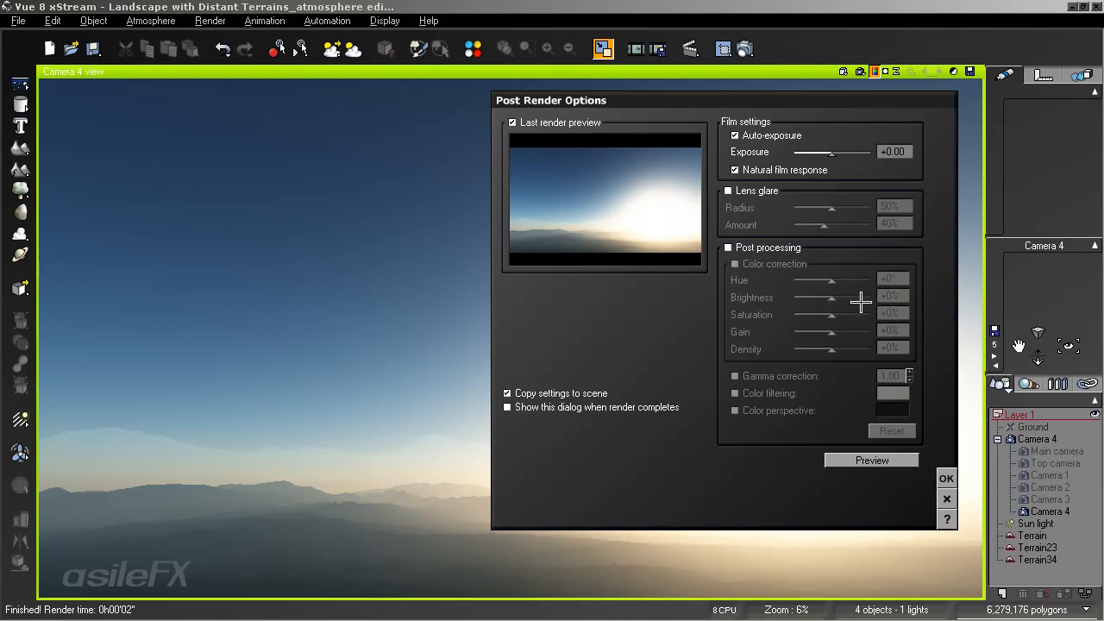
click(821, 170)
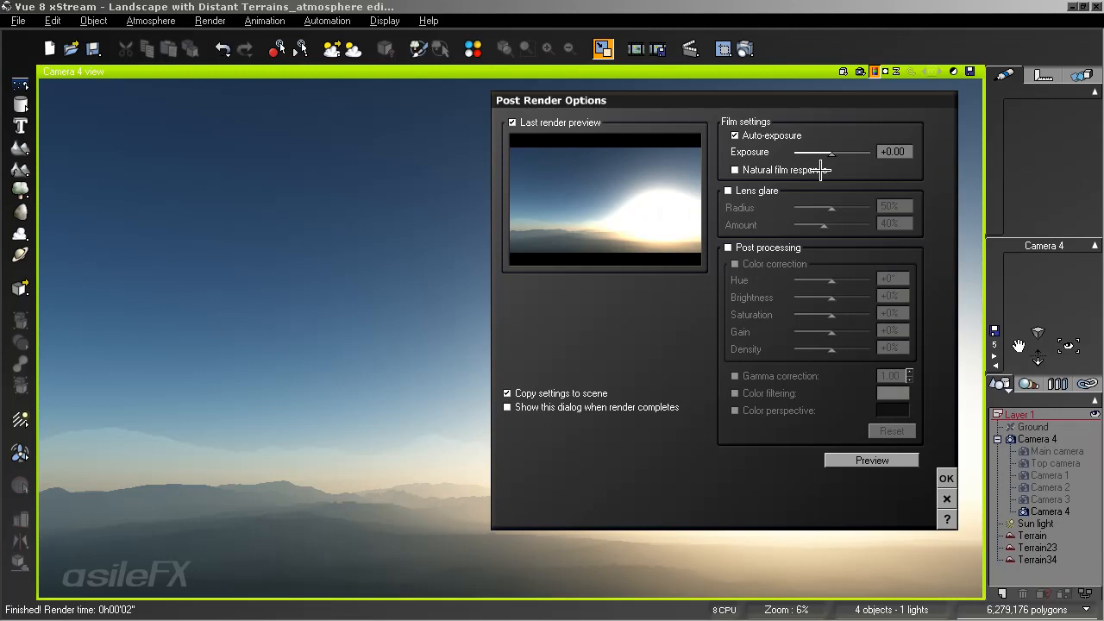
click(821, 169)
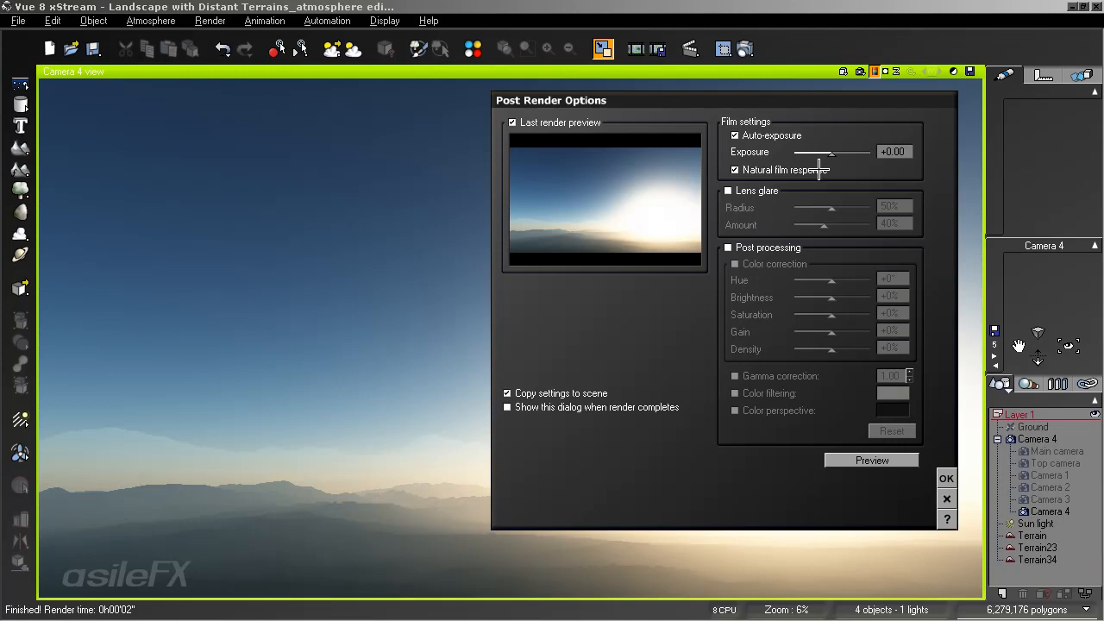
click(818, 170)
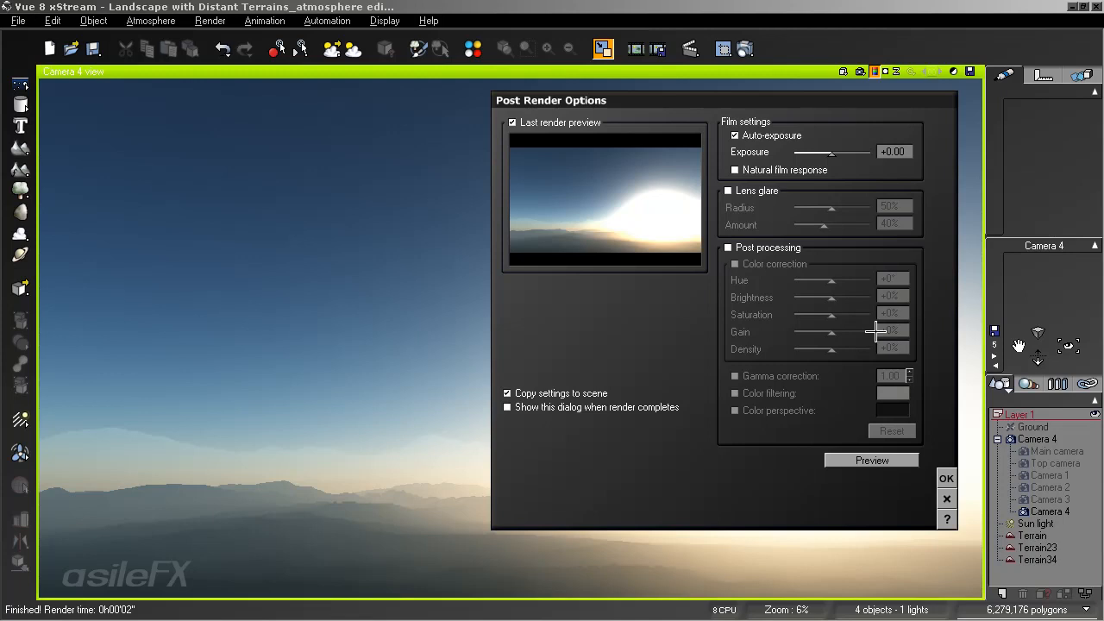
click(945, 477)
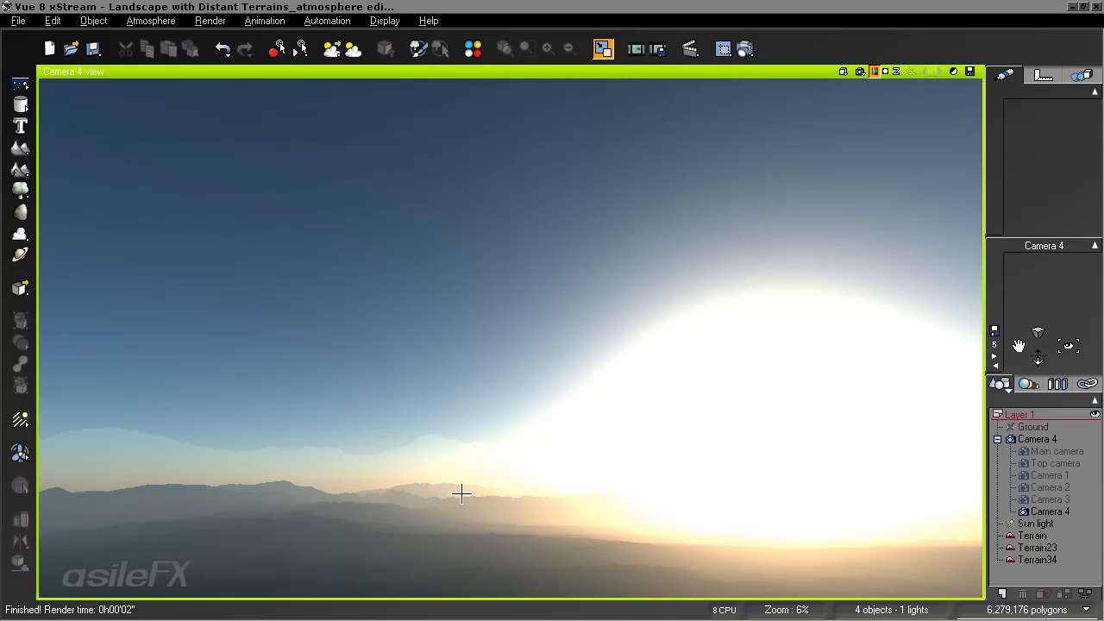
Turn on natural film response in the post-render options and apply it to the Camera 4 render.
click(953, 71)
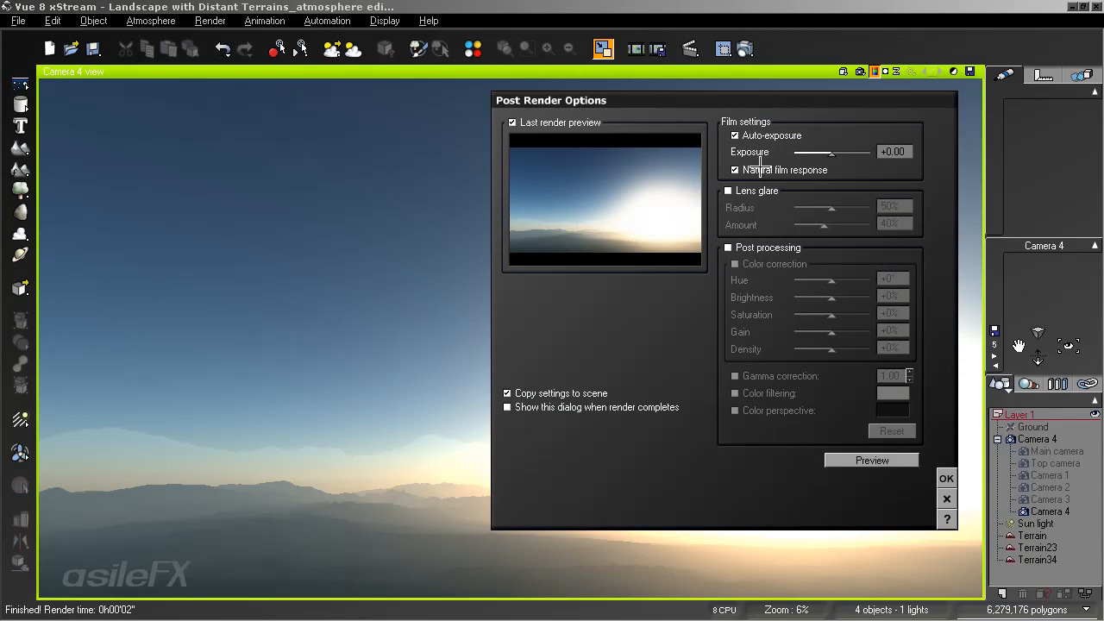
click(946, 478)
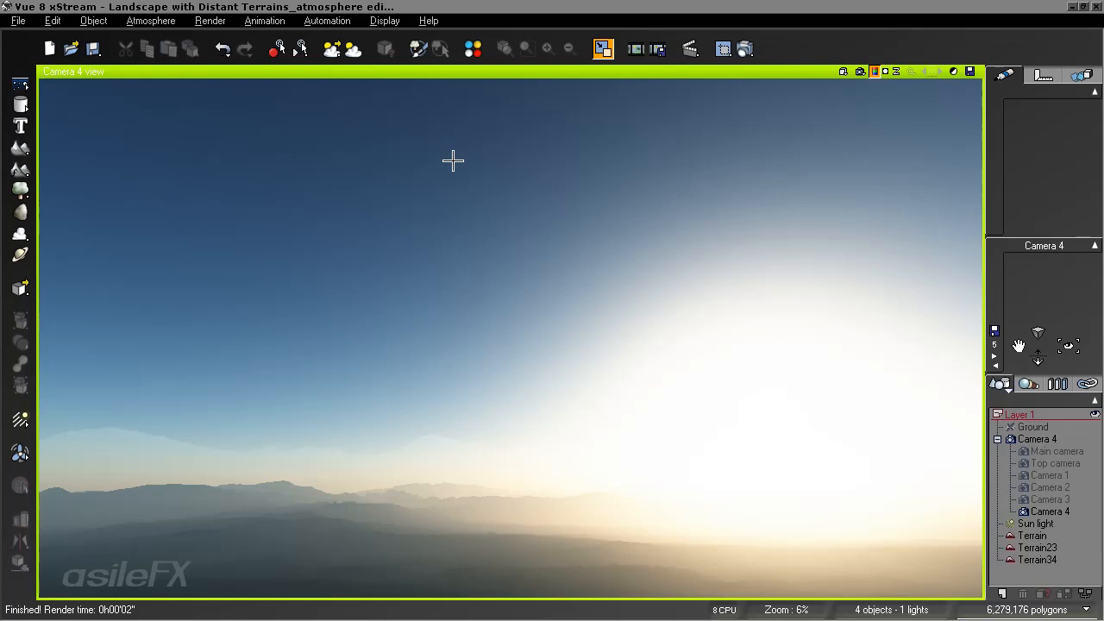
Lower the atmosphere's haze ground density to 15%, accept the change and render the Camera 4 view.
click(151, 21)
click(164, 92)
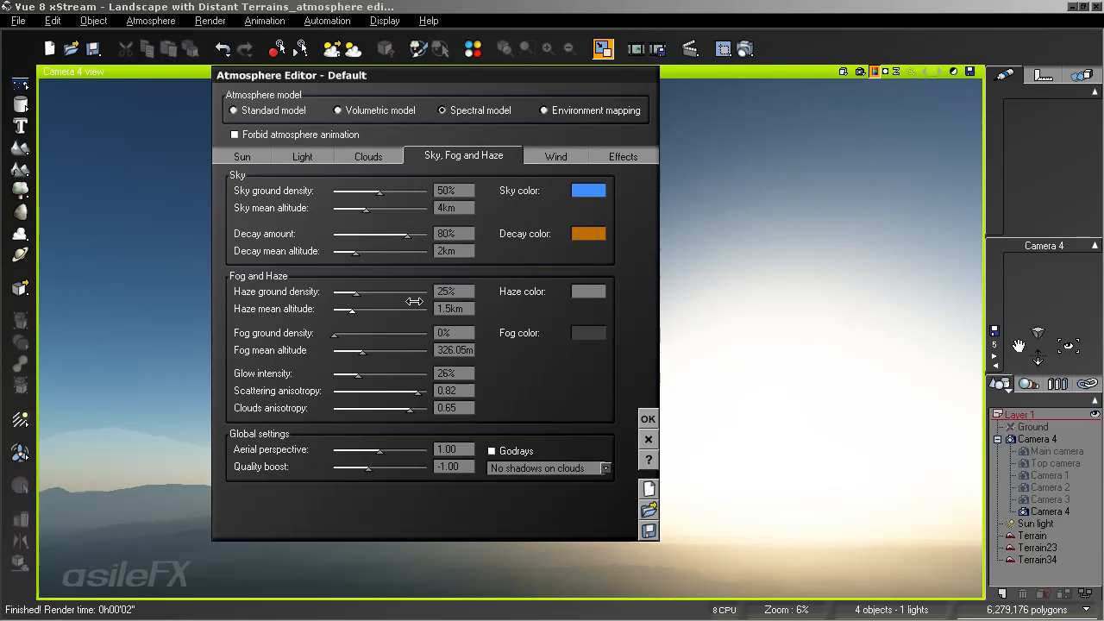
mouse_move(389, 287)
mouse_down()
mouse_move(377, 288)
mouse_move(404, 307)
mouse_move(402, 287)
mouse_up()
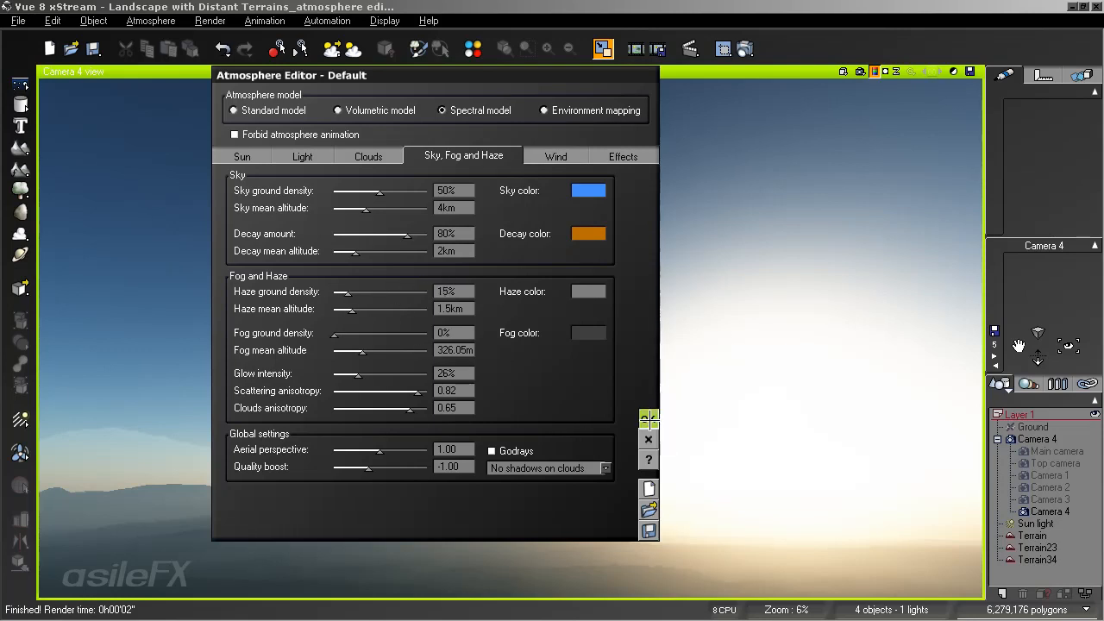
click(648, 419)
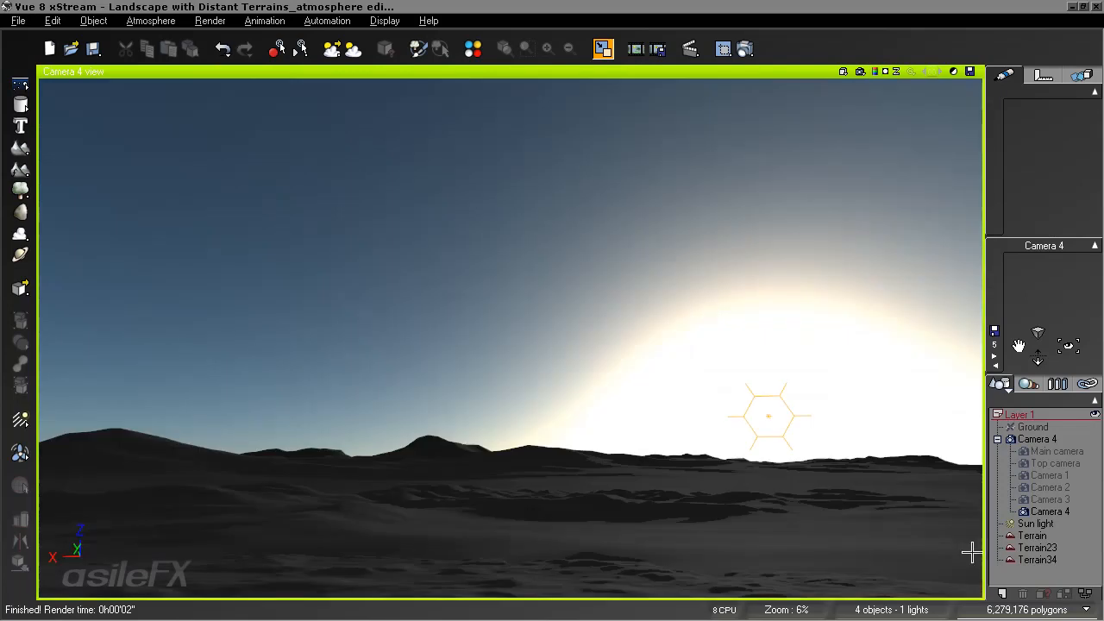
click(873, 72)
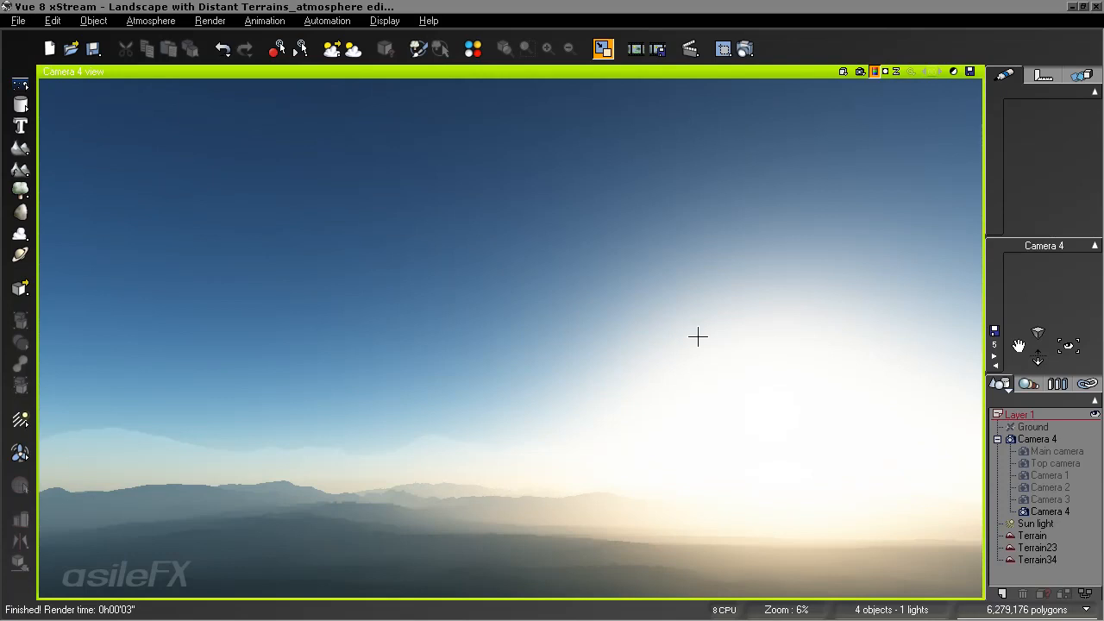
Set the atmosphere's haze color to black with red, green and blue at 0, and accept the atmosphere changes.
key(F4)
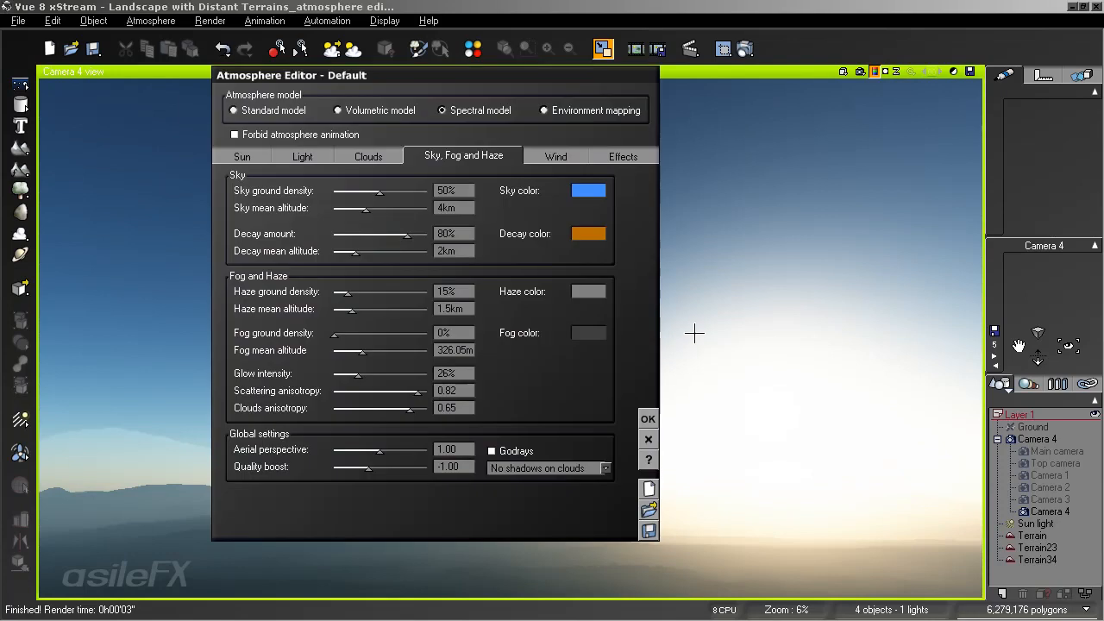
right_click(595, 295)
click(628, 306)
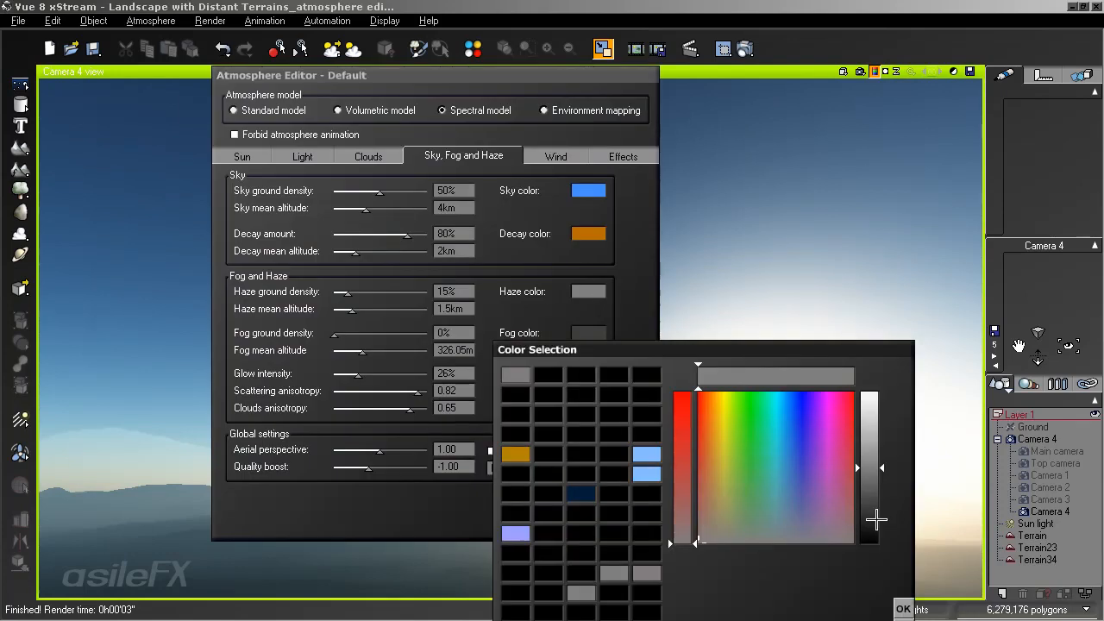
drag(872, 515, 868, 584)
drag(756, 347, 707, 148)
double_click(817, 434)
text(0)
double_click(814, 452)
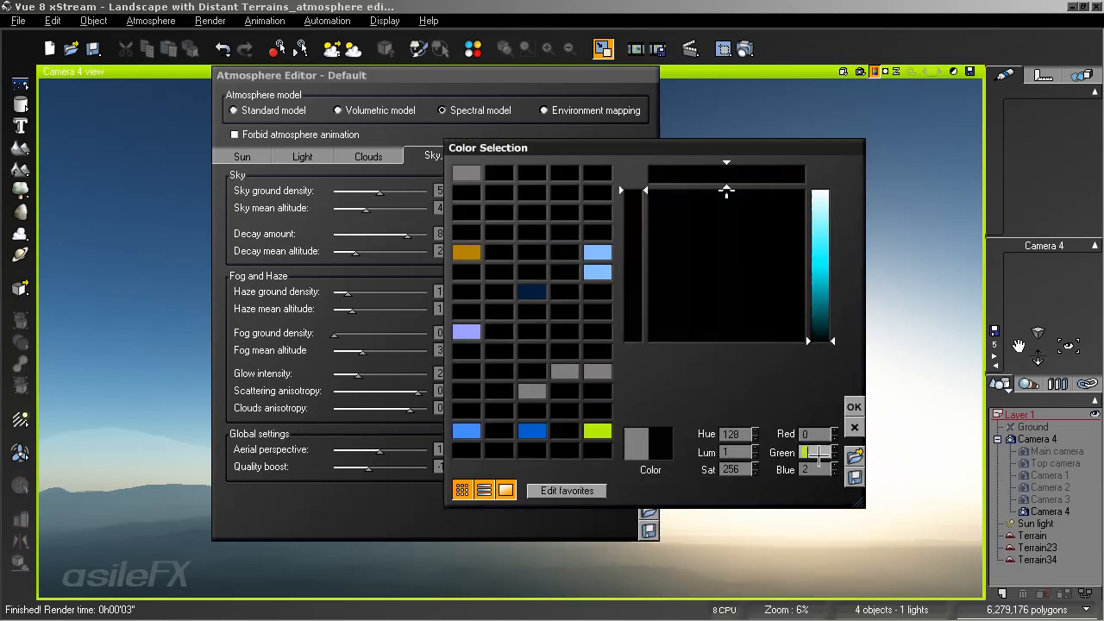
text(0)
double_click(818, 468)
text(0)
click(853, 406)
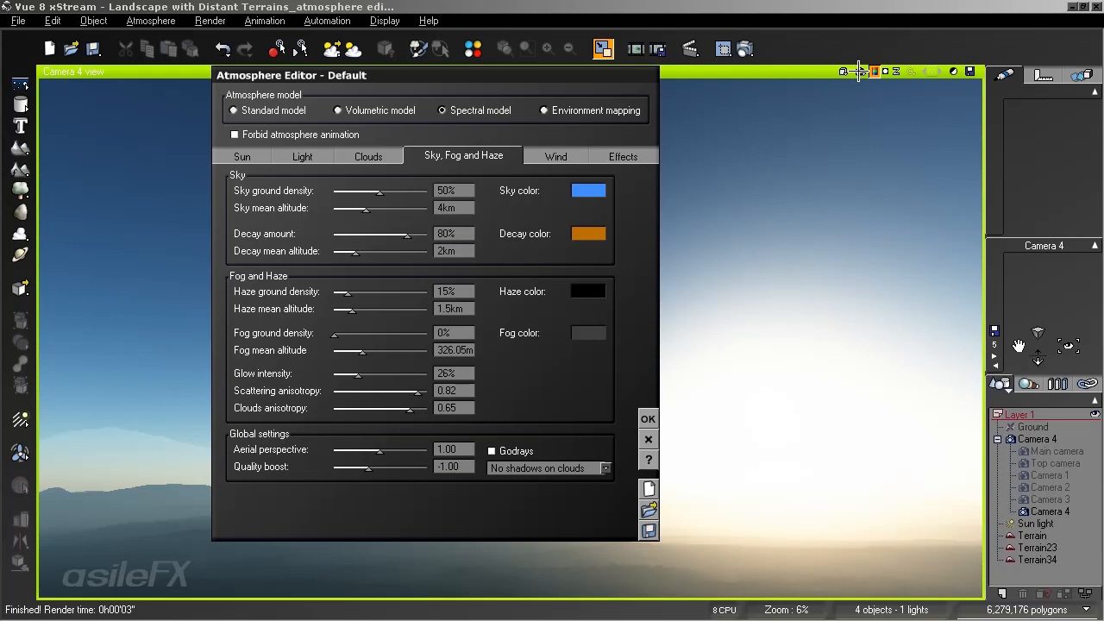
click(649, 417)
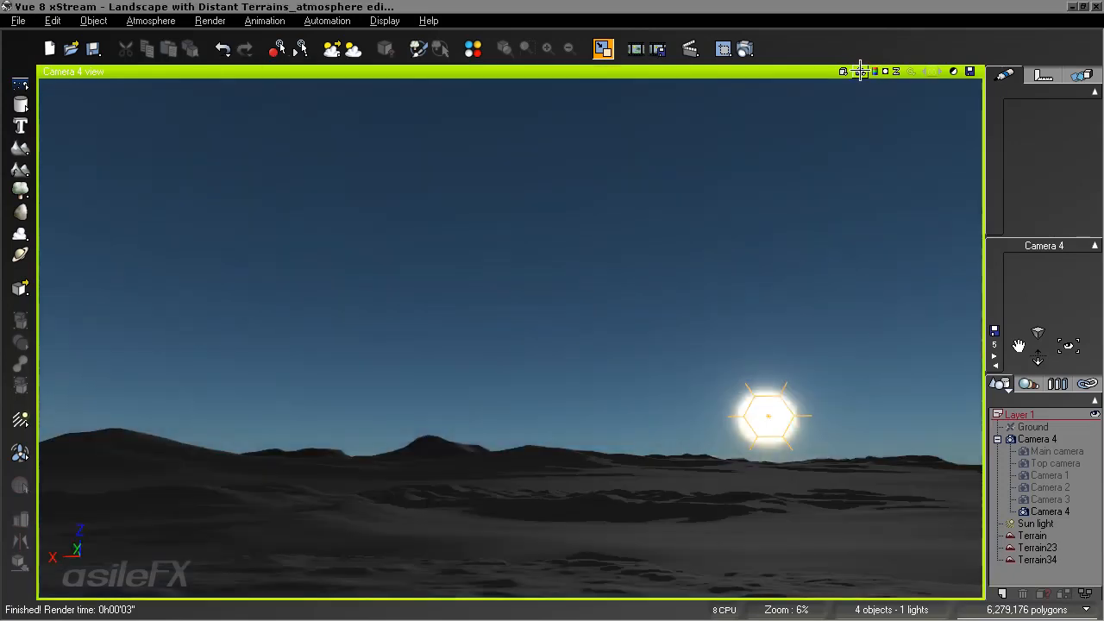
Render the Camera 4 view and apply a post-render exposure of about -0.62.
click(875, 71)
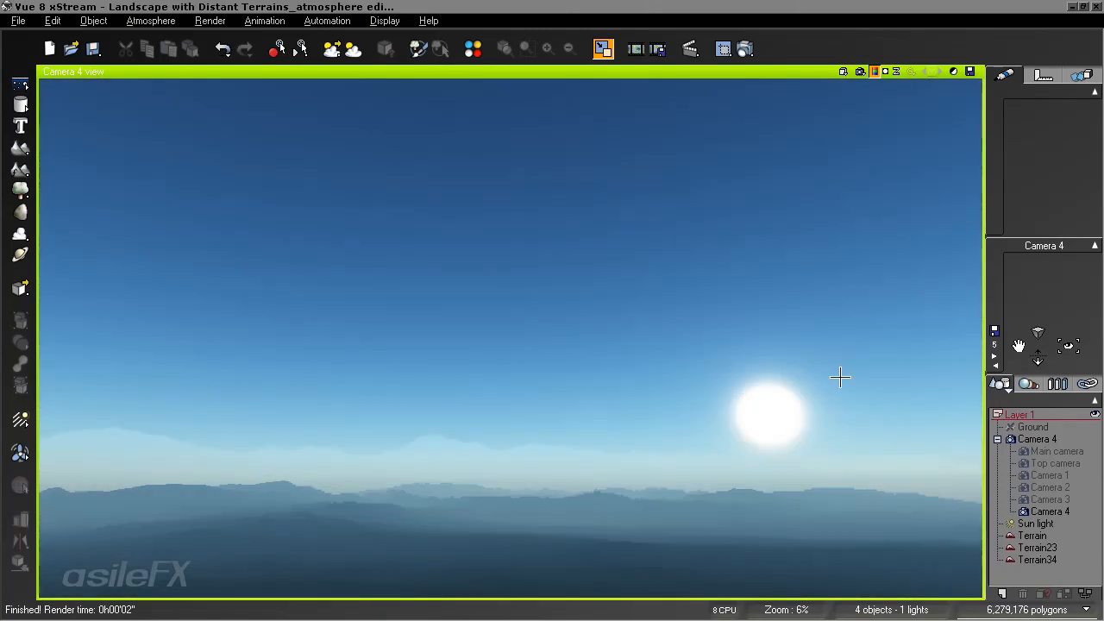
click(953, 72)
drag(832, 149, 832, 142)
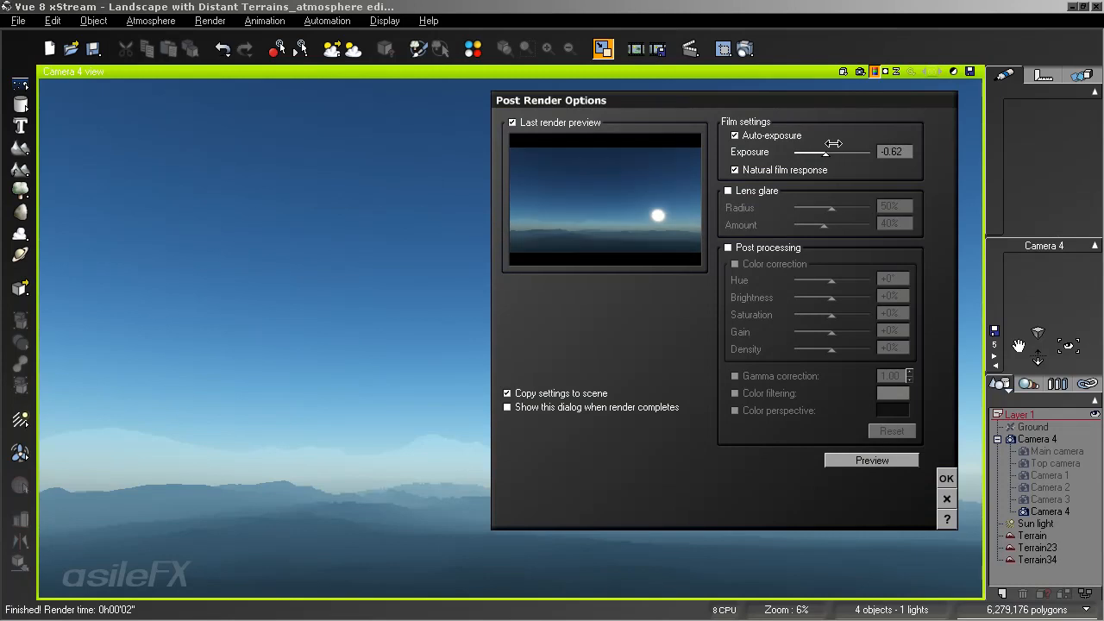
click(946, 477)
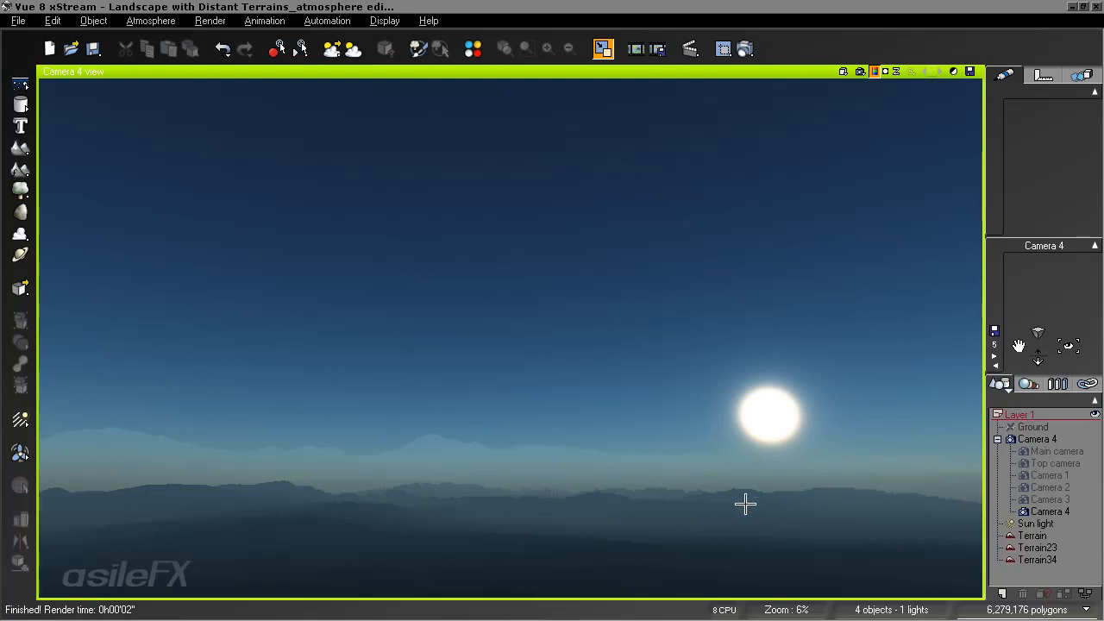
Change the haze color to a dark neutral grey with red, green and blue at 56.
key(F4)
right_click(583, 290)
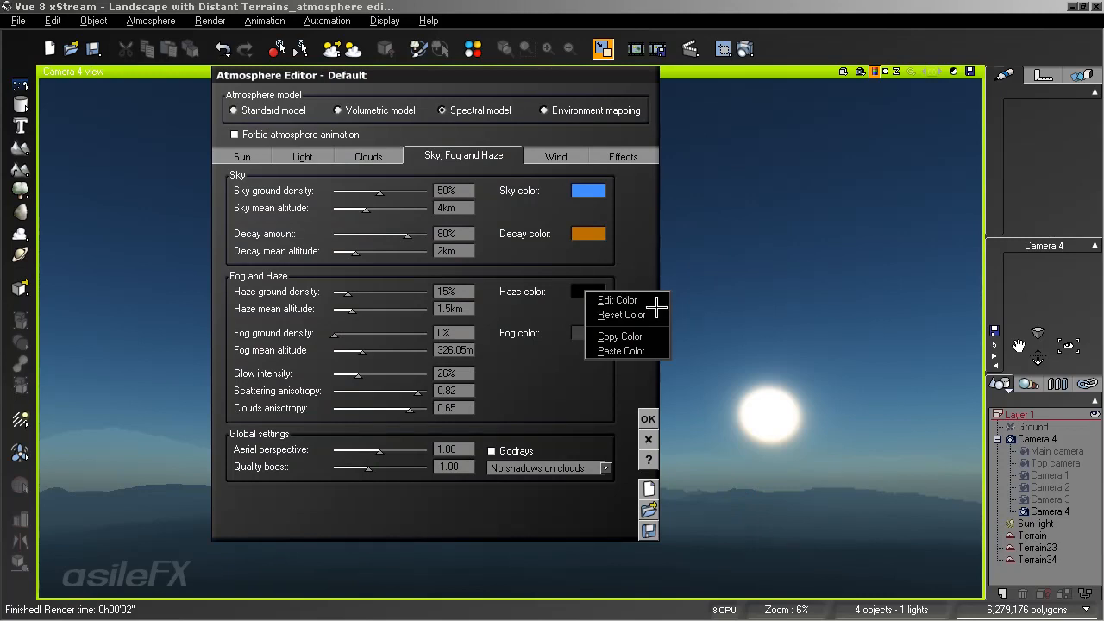
click(657, 302)
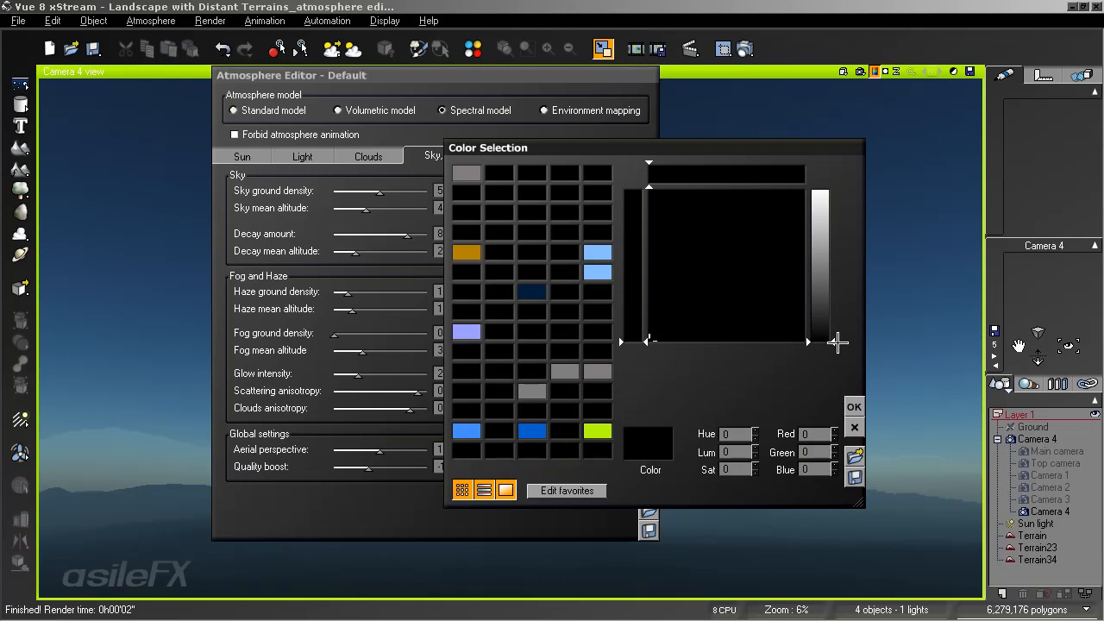
drag(837, 343, 833, 281)
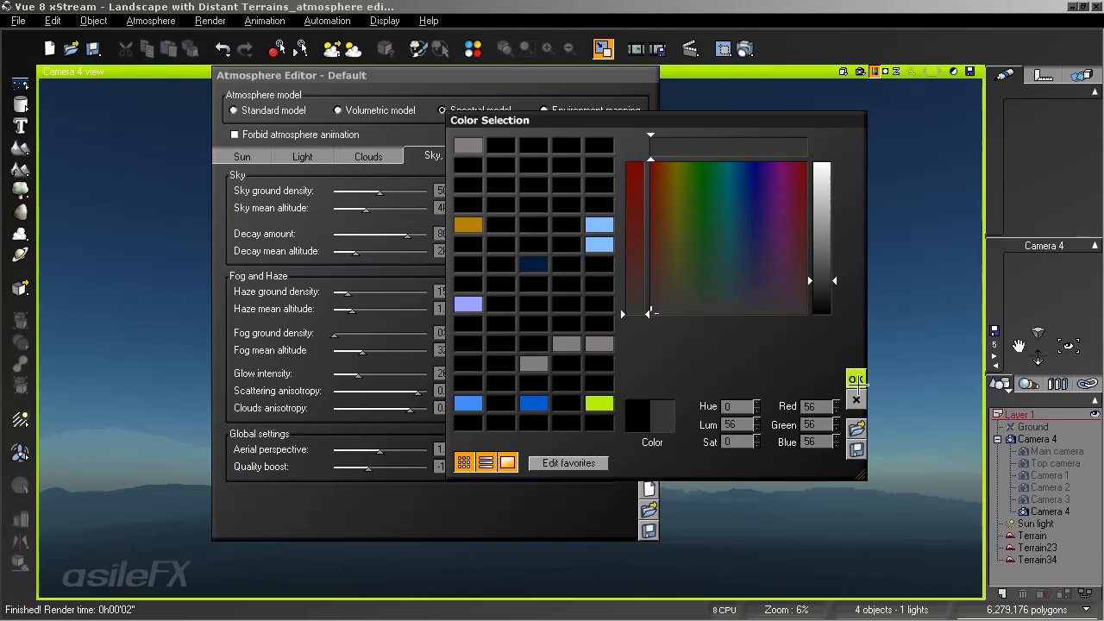
click(855, 379)
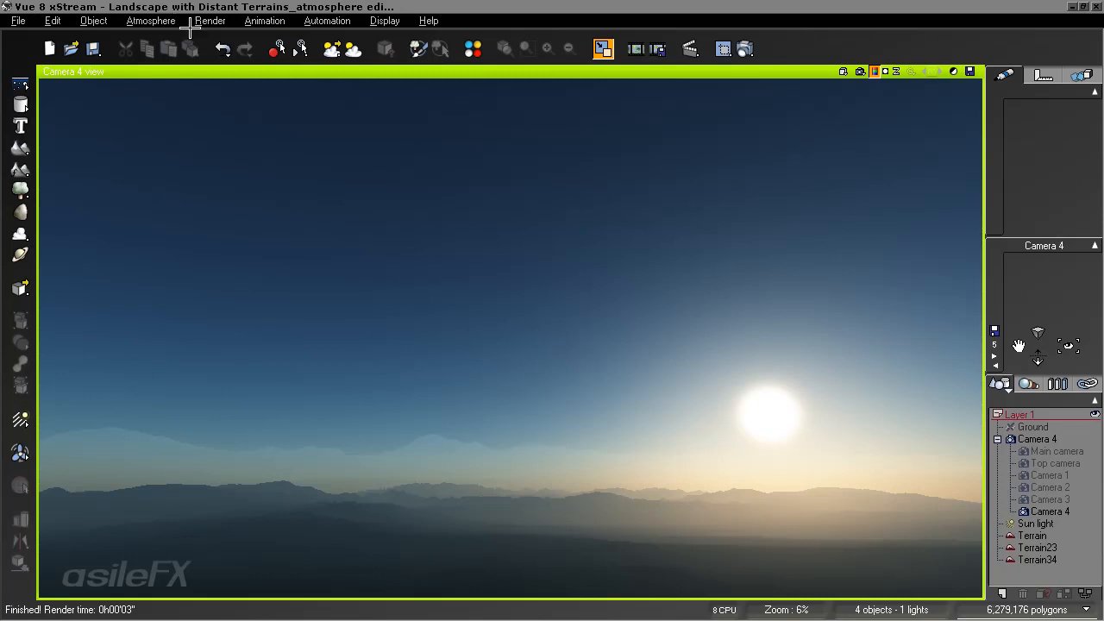
Add a Dark Cumulus cloud layer from the Spectral 2 clouds collection to the atmosphere.
click(171, 21)
click(197, 95)
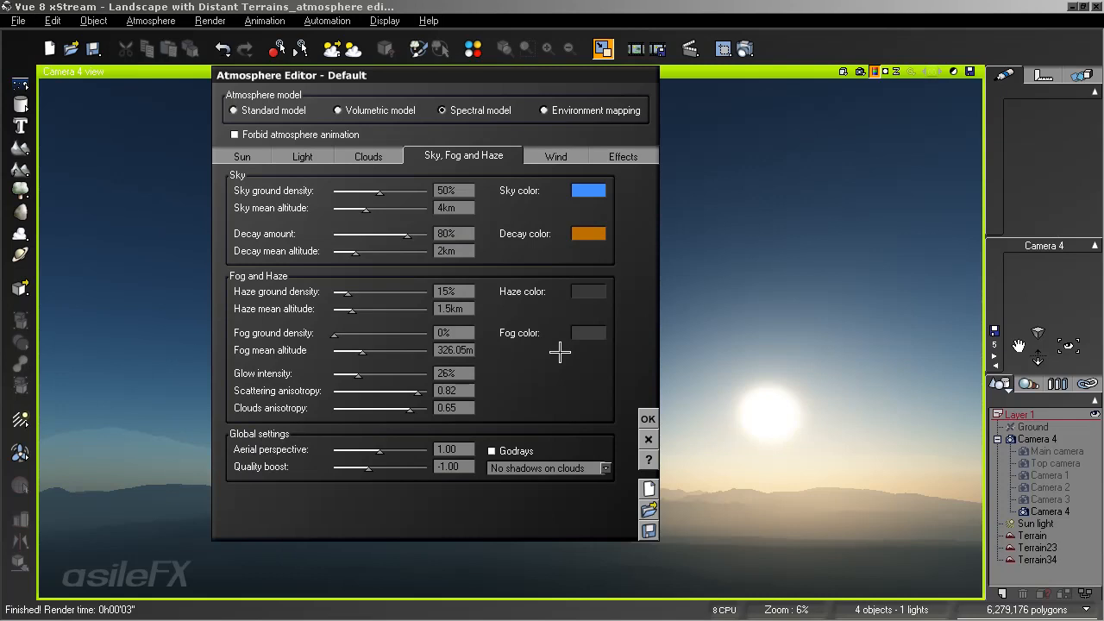
click(376, 157)
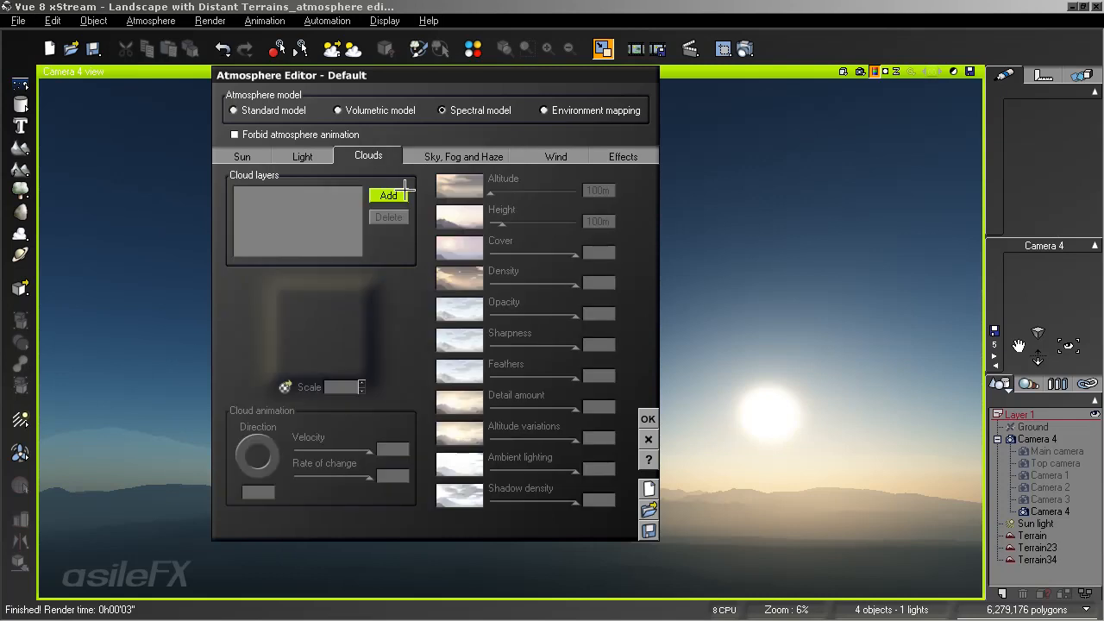
click(402, 191)
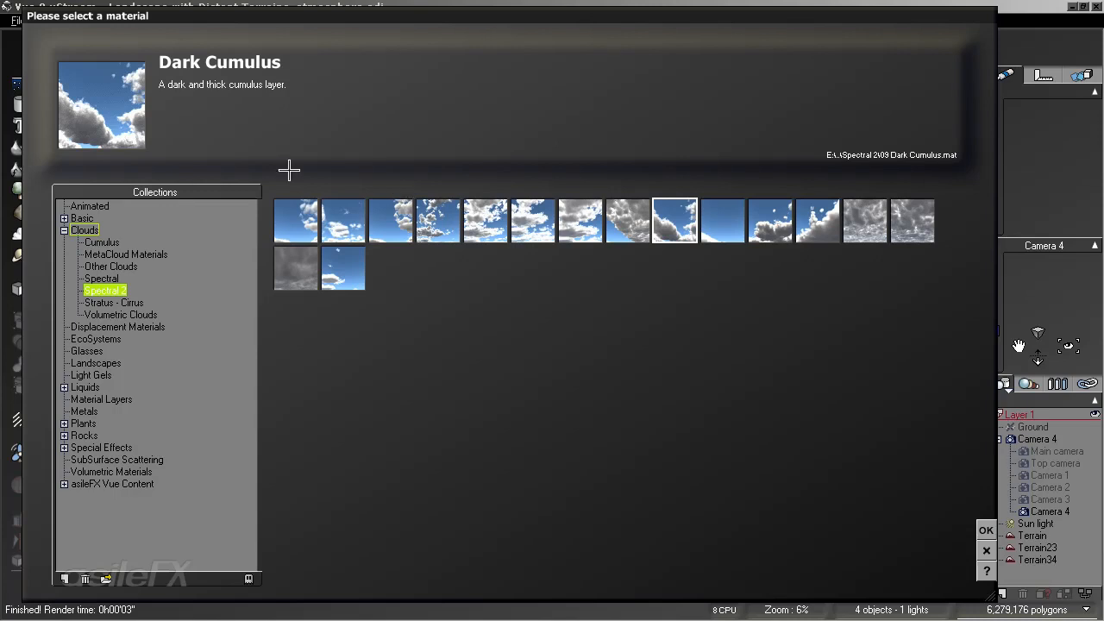
click(109, 278)
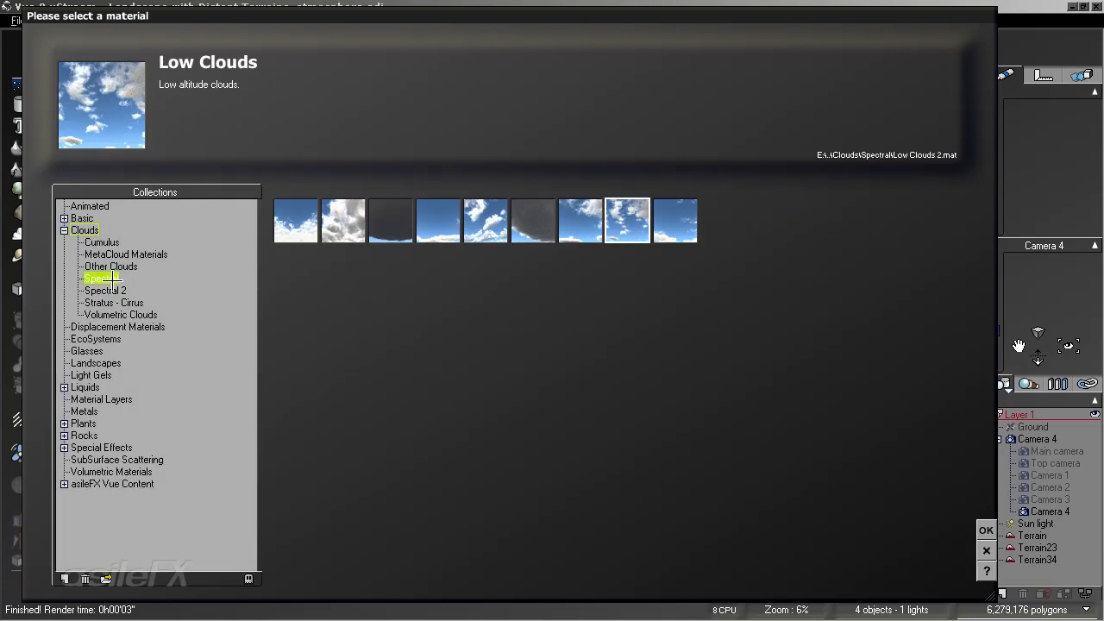
click(113, 291)
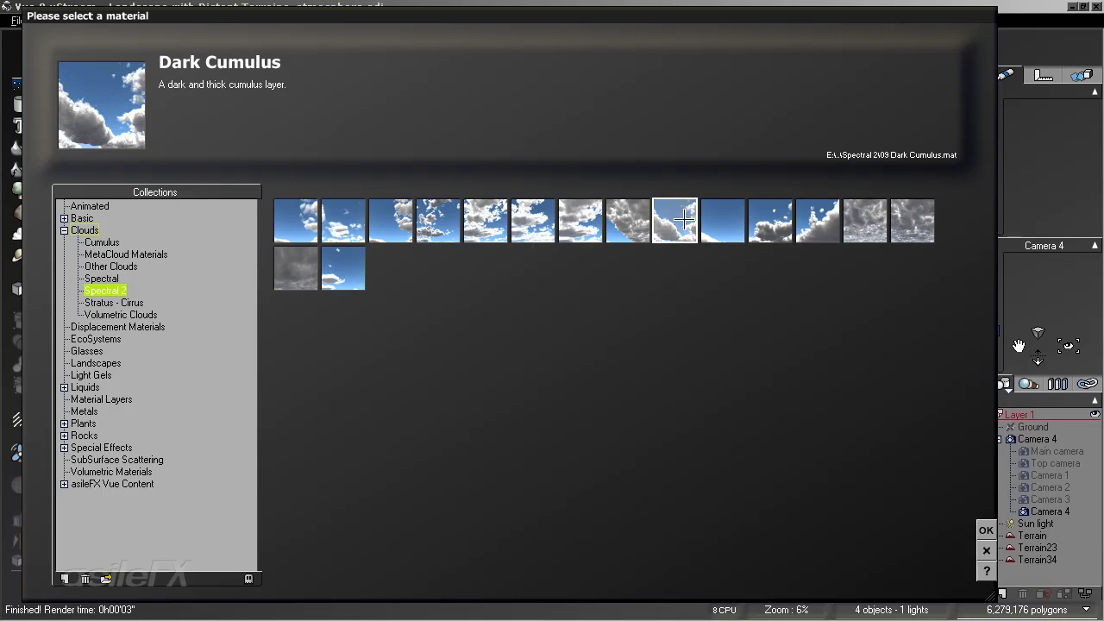
click(985, 530)
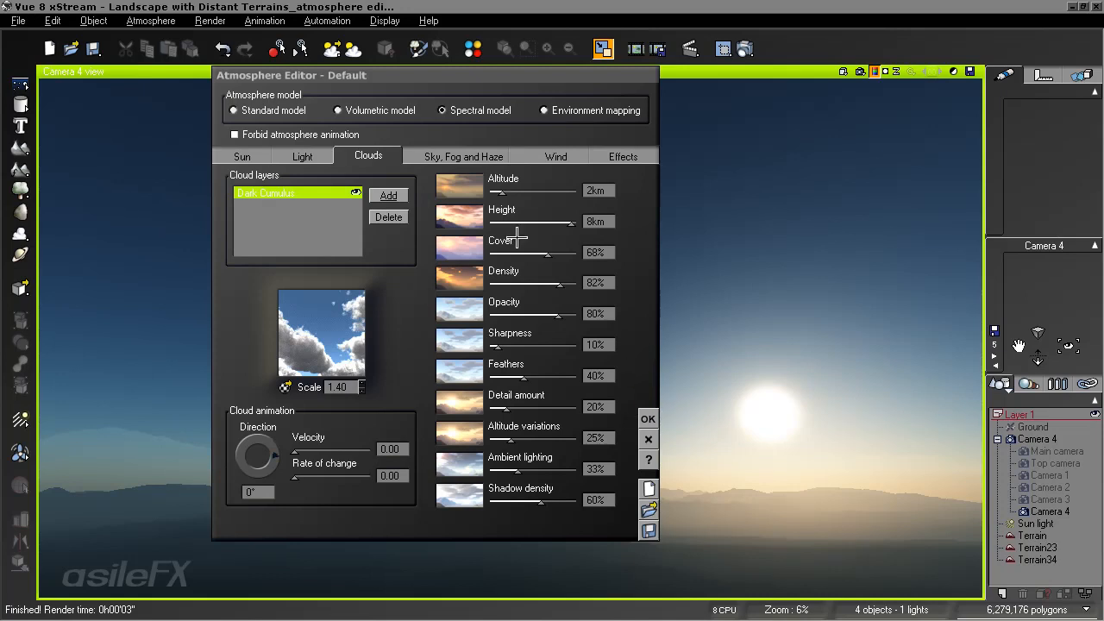
Reduce the Dark Cumulus layer's height to about 869 m, accept the atmosphere changes and render the Camera 4 view.
drag(570, 223, 530, 224)
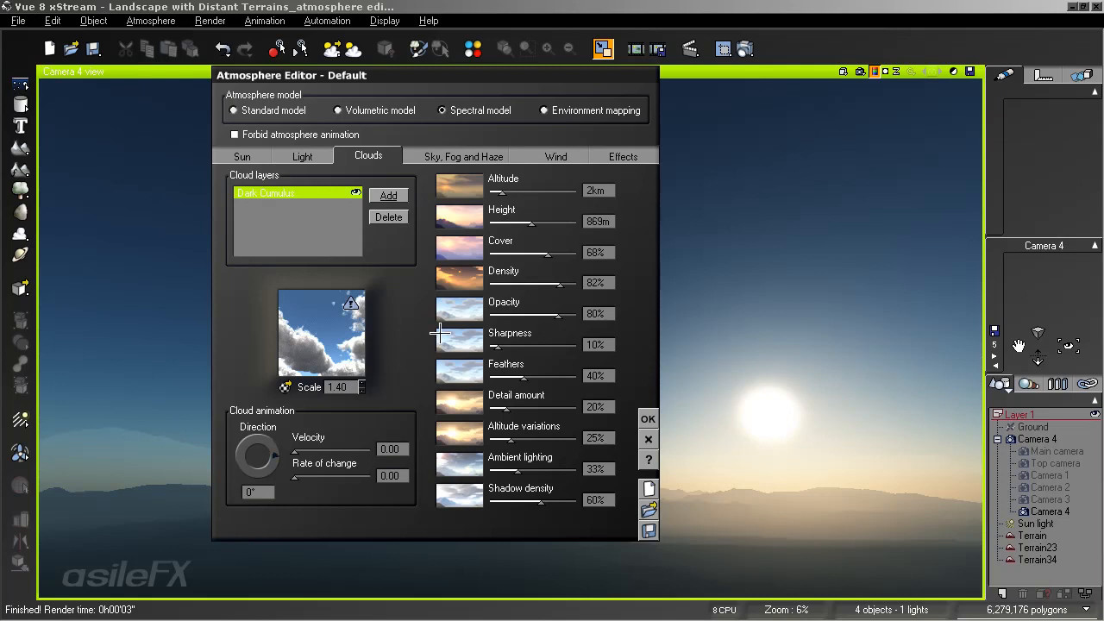
click(651, 419)
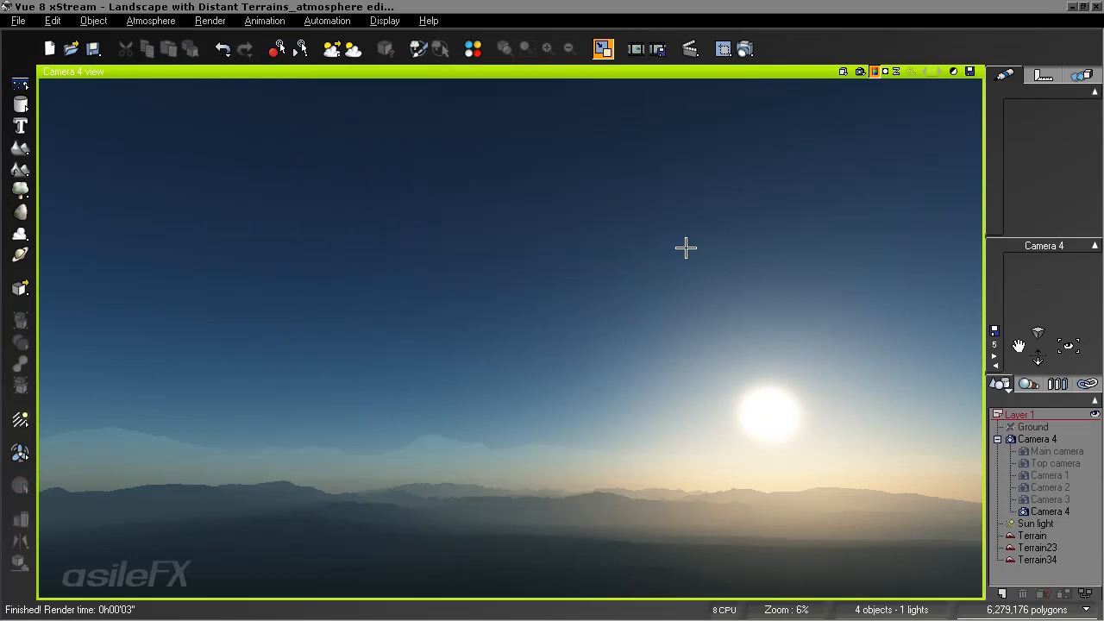
click(867, 69)
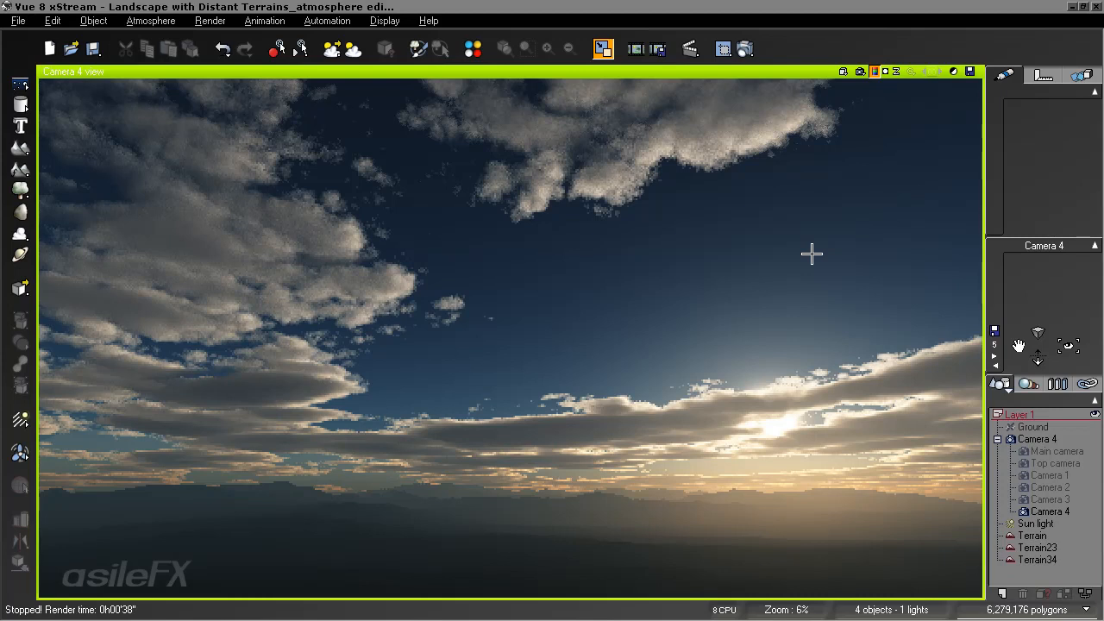
Set the Dark Cumulus layer's scale to 0.6, accept the atmosphere changes and render the Camera 4 view.
click(138, 20)
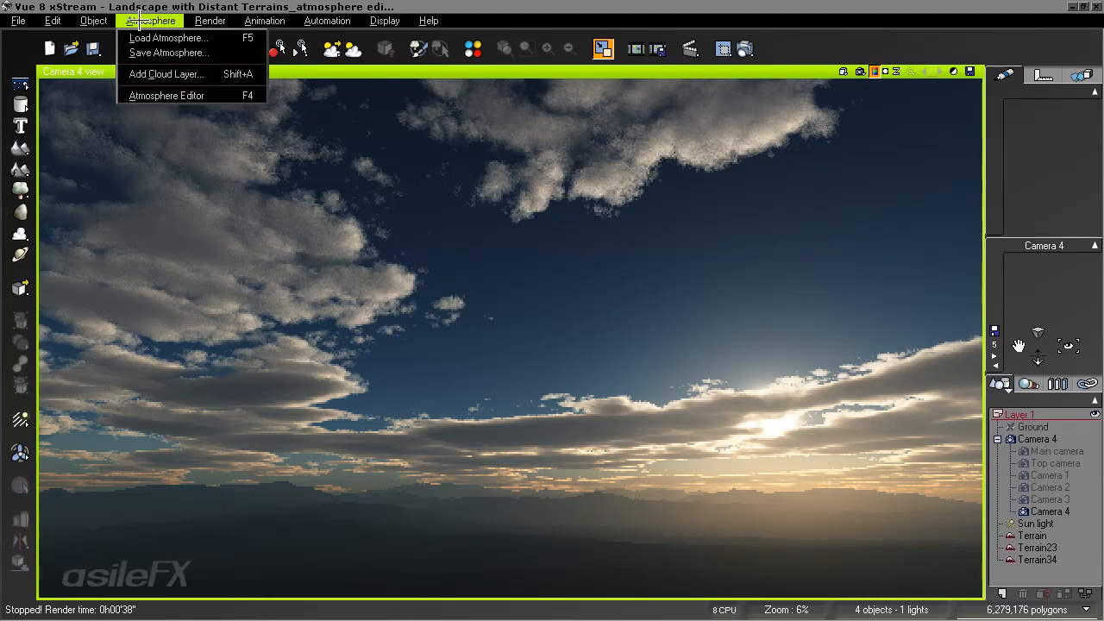
click(169, 96)
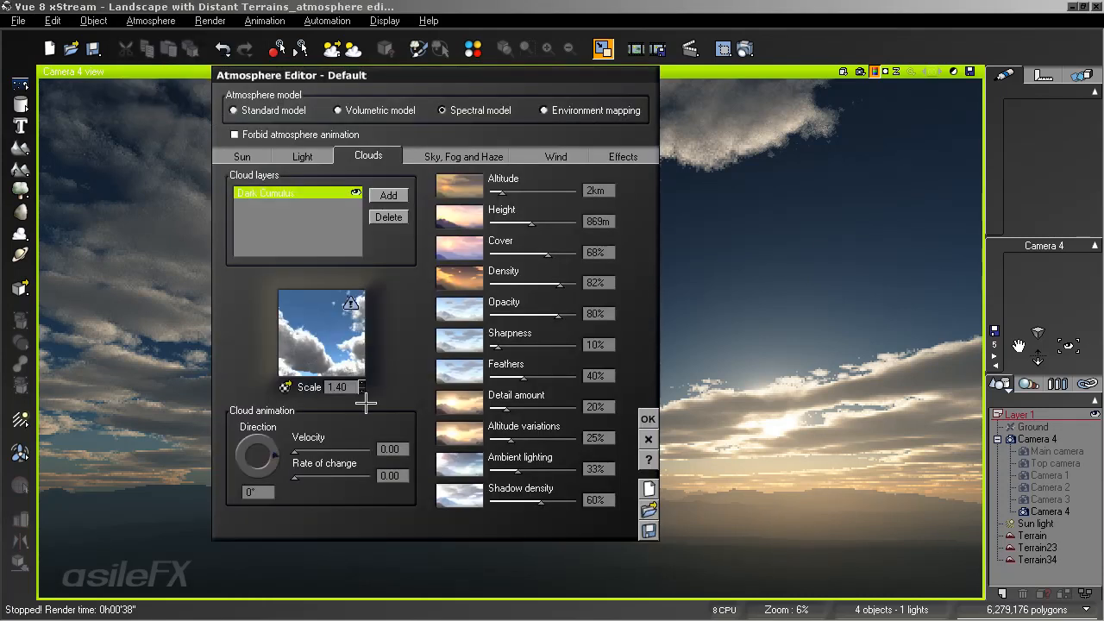
double_click(336, 387)
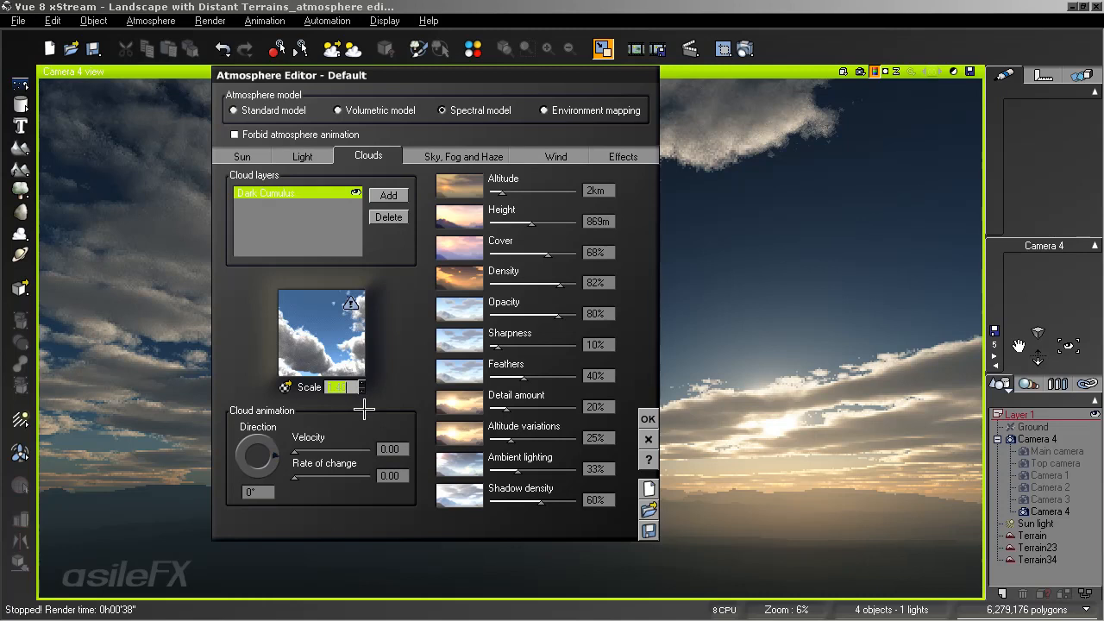
text(.6)
key(Return)
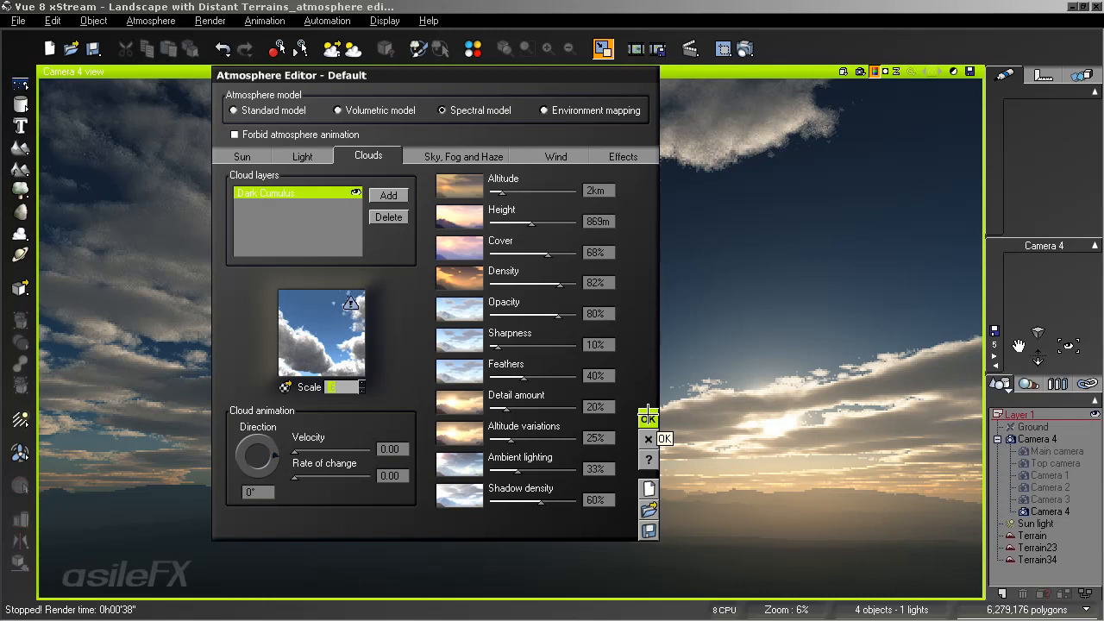
click(648, 418)
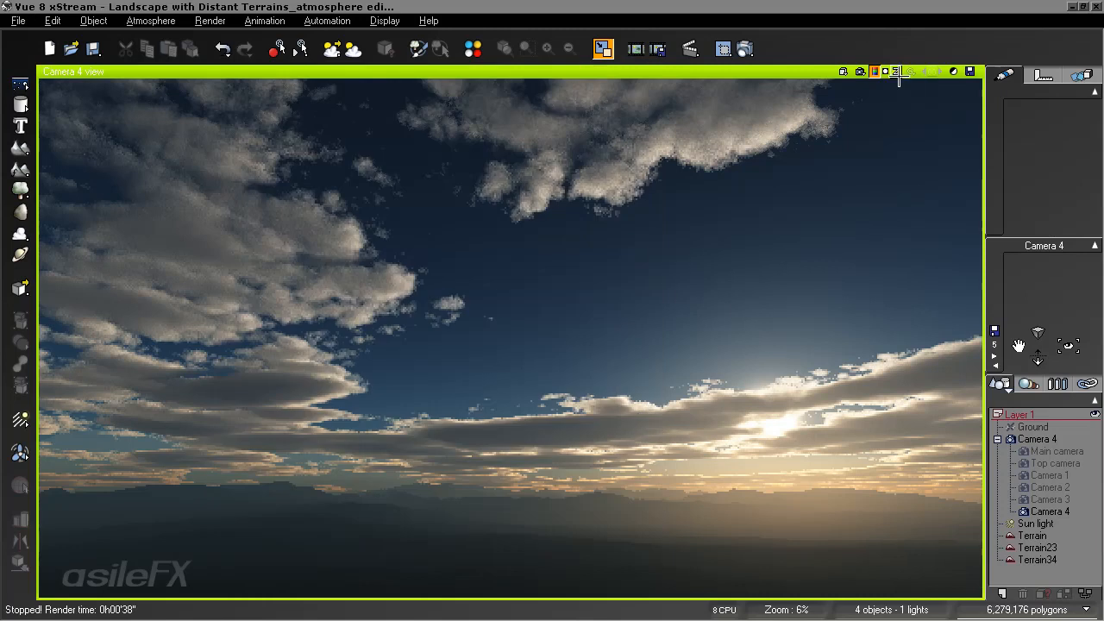
click(860, 71)
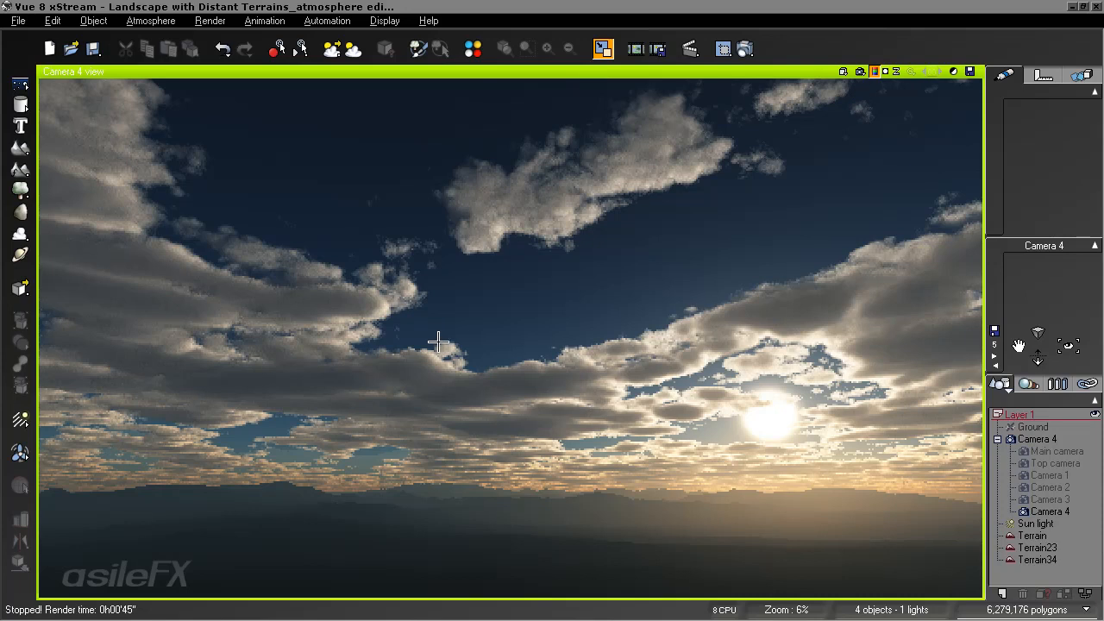
Lower the Dark Cumulus layer's altitude to 1 km, accept the atmosphere changes and render the Camera 4 view, stopping the render early.
click(160, 23)
click(164, 93)
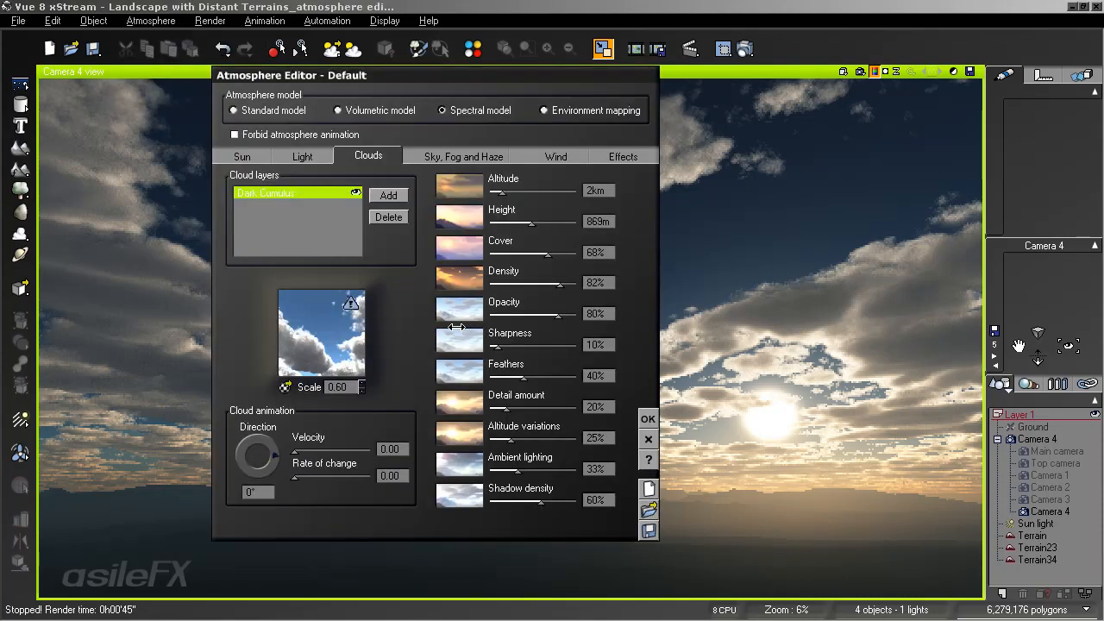
drag(426, 78, 321, 125)
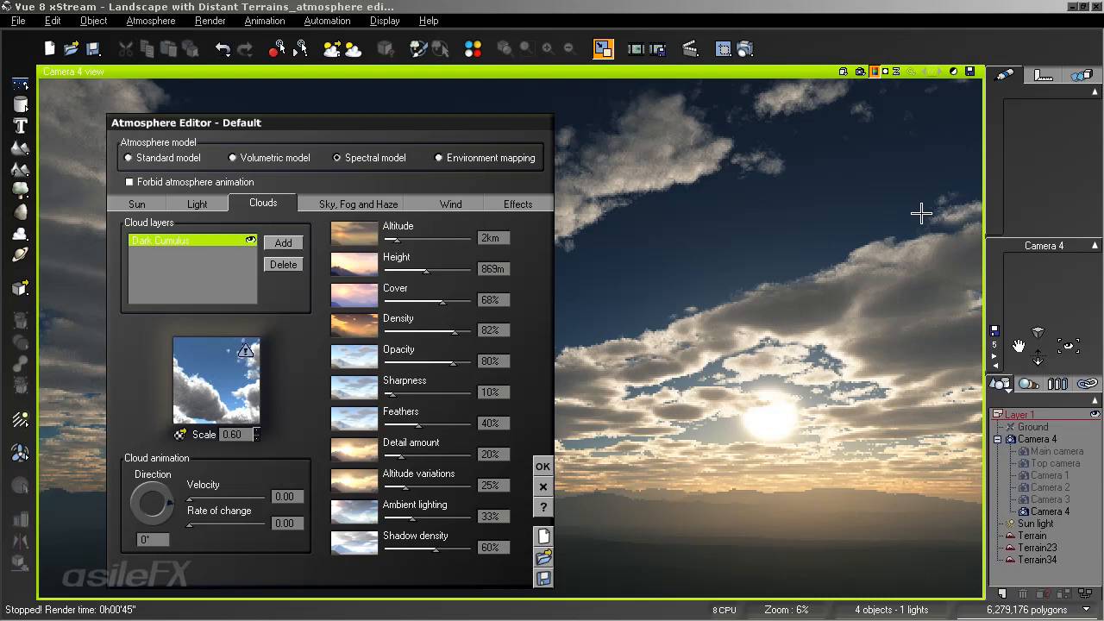
drag(436, 239, 423, 235)
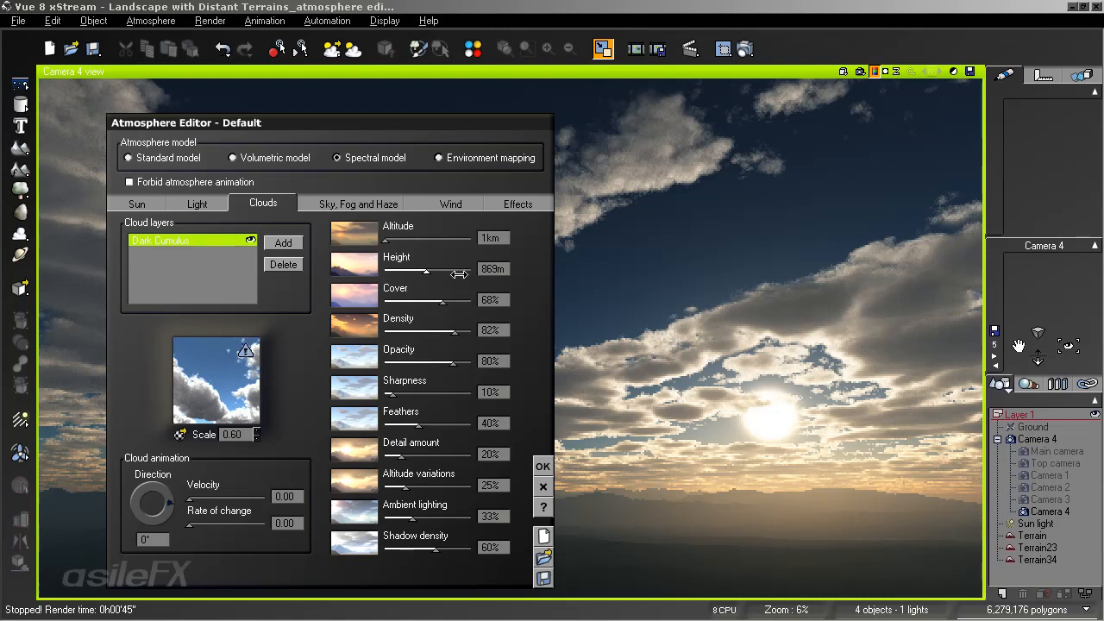
click(542, 466)
click(859, 70)
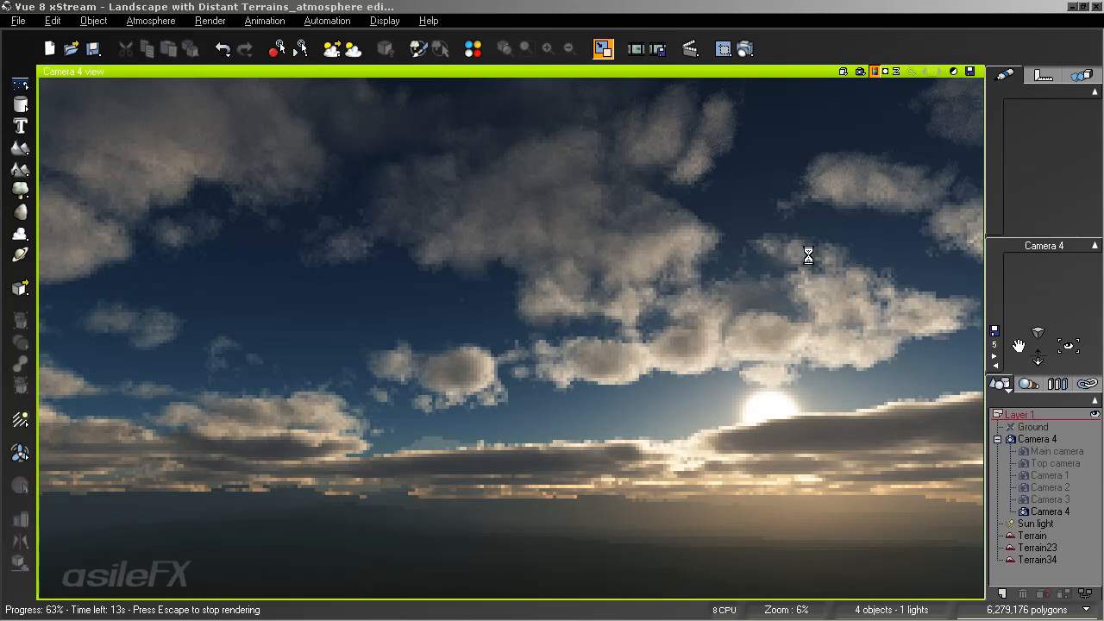
key(Escape)
Set the Dark Cumulus layer's scale to 0.4 and its ambient lighting to 15%, and accept the atmosphere changes.
click(145, 19)
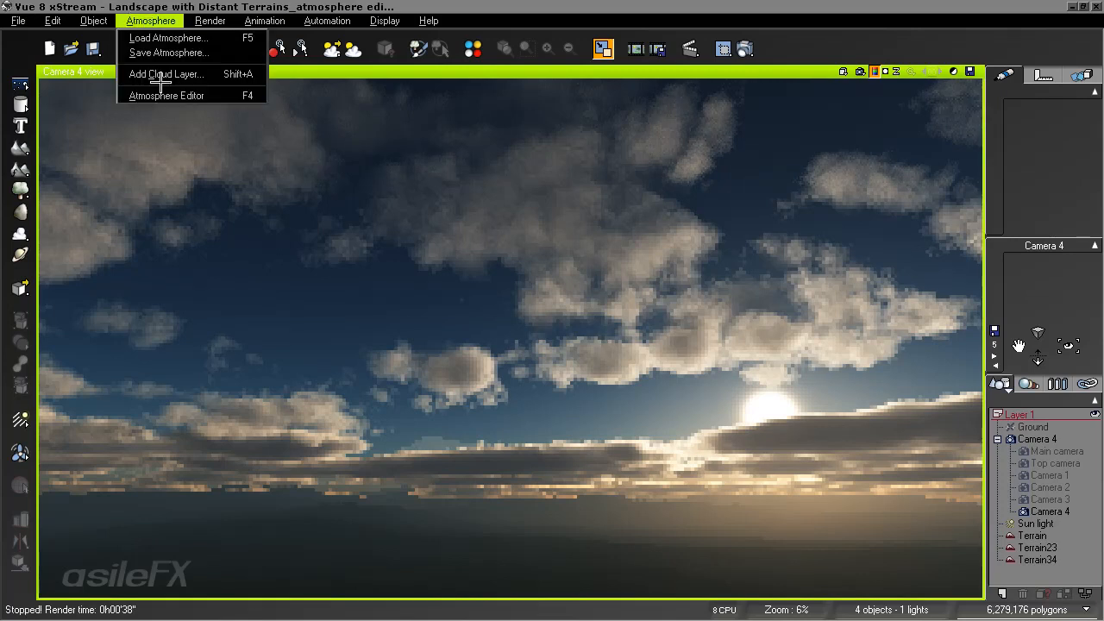
click(160, 96)
double_click(237, 432)
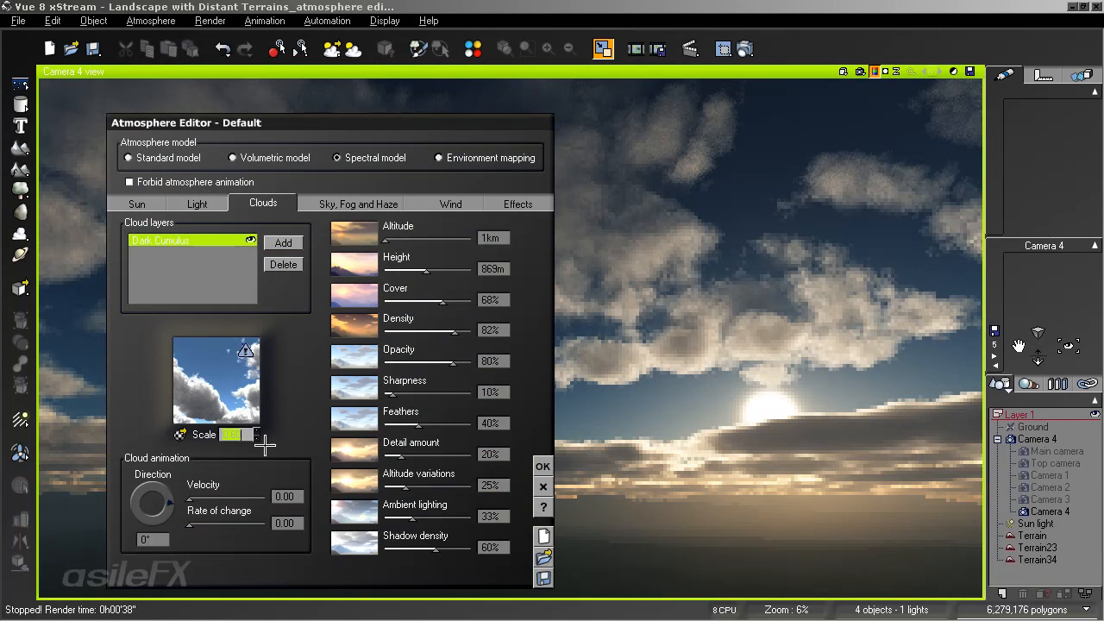
text(1)
key(Return)
drag(451, 513, 443, 511)
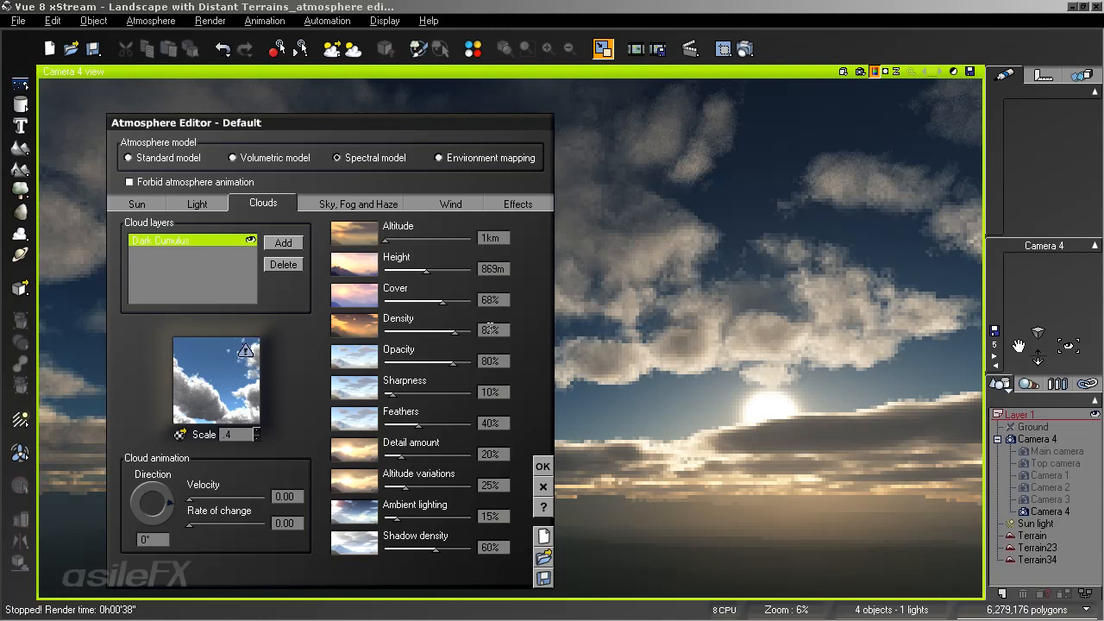
click(542, 466)
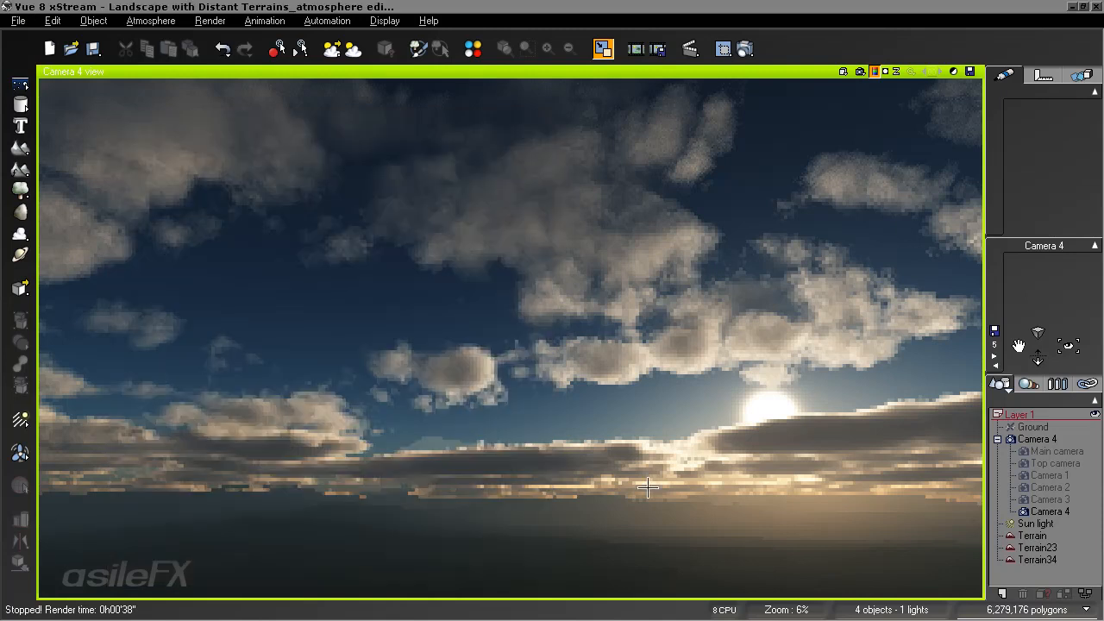
right_drag(734, 488, 732, 494)
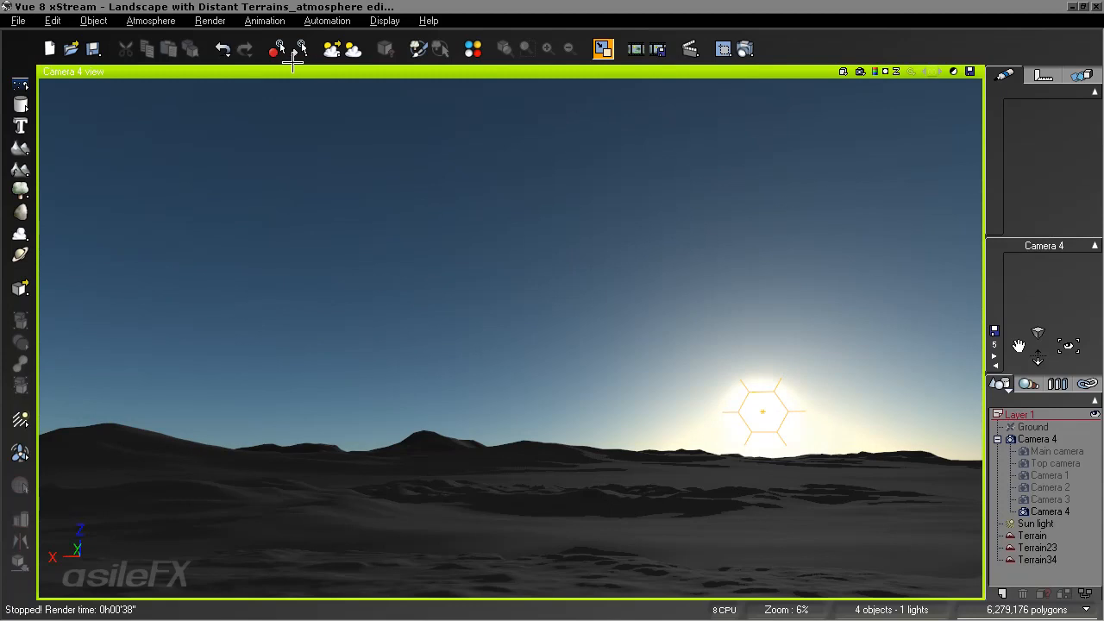
Reopen the atmosphere settings and reduce the Dark Cumulus layer's density to 11%.
click(163, 20)
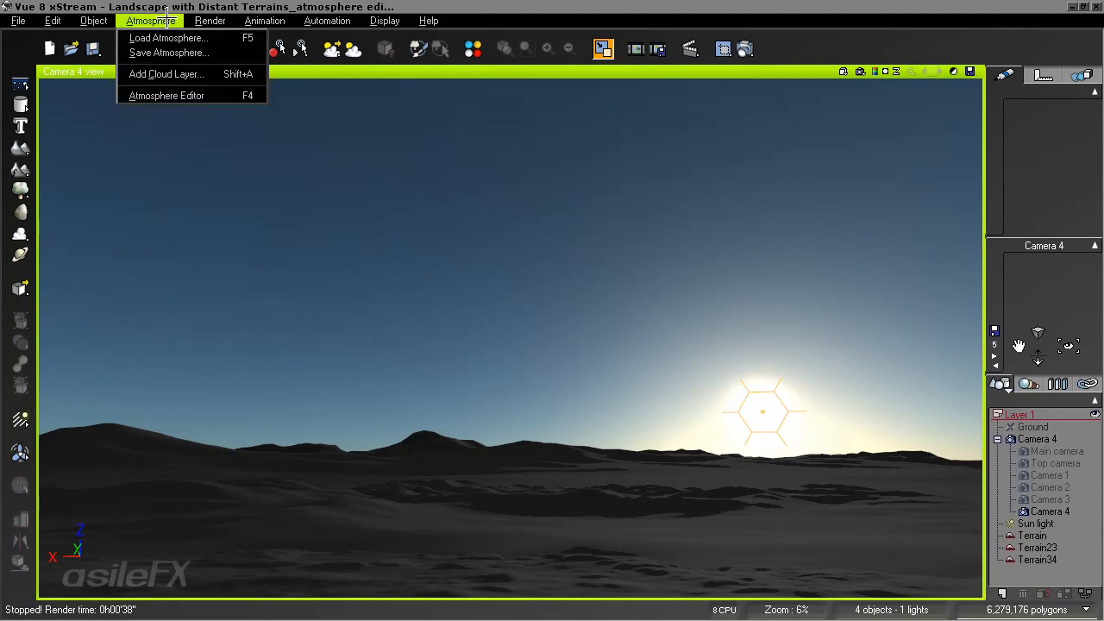
click(197, 95)
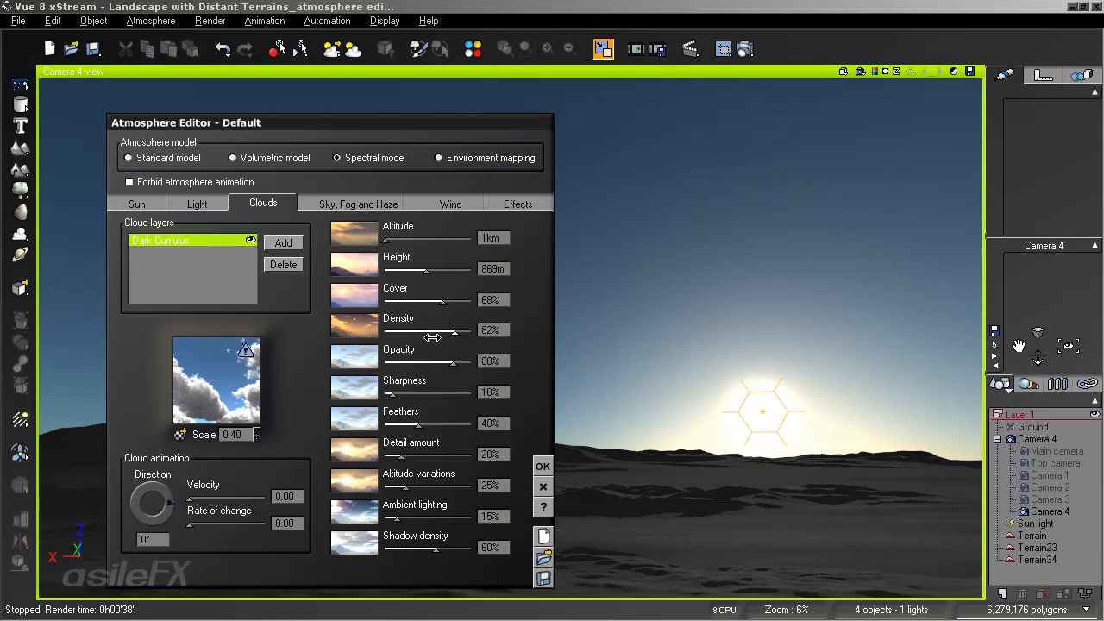
drag(470, 326, 405, 326)
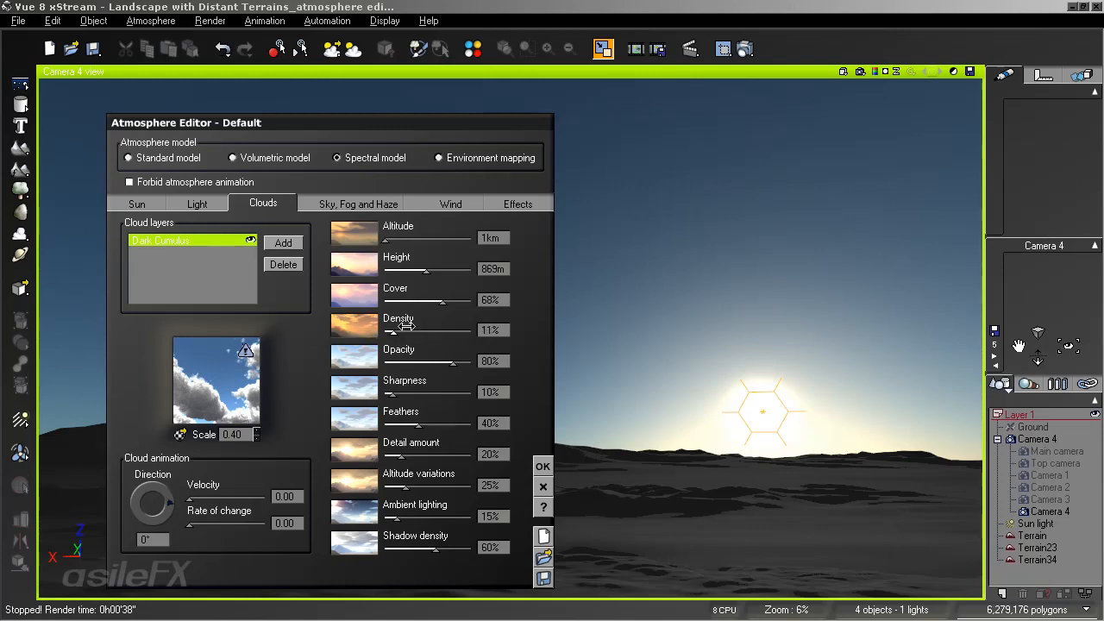
Darken the Dark Cumulus material's volumetric color from white to a neutral grey.
double_click(238, 374)
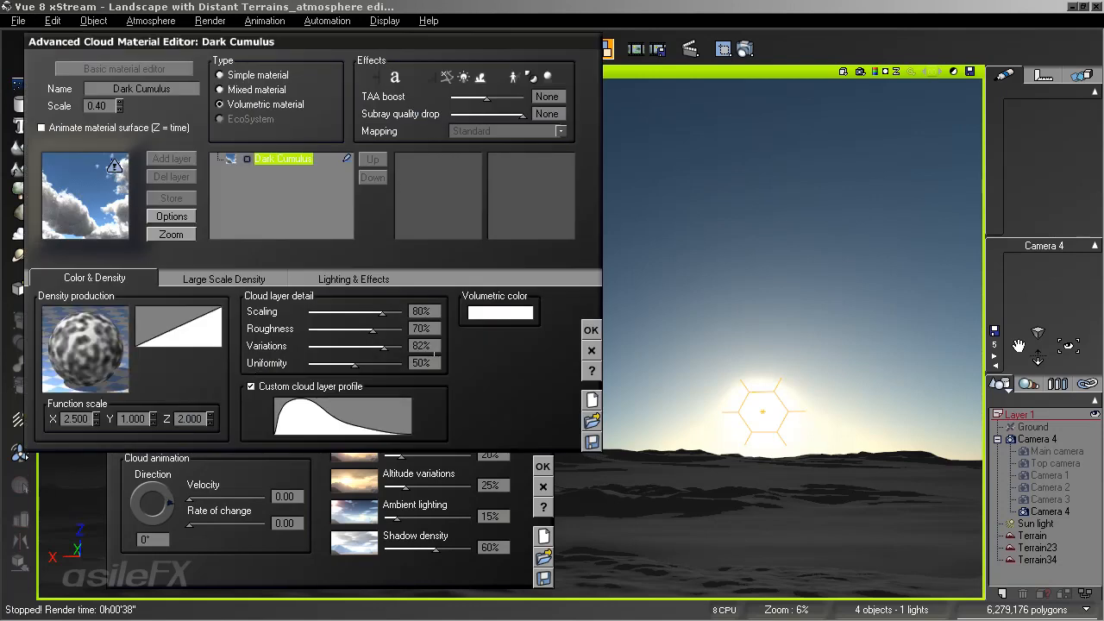
right_click(504, 313)
click(538, 315)
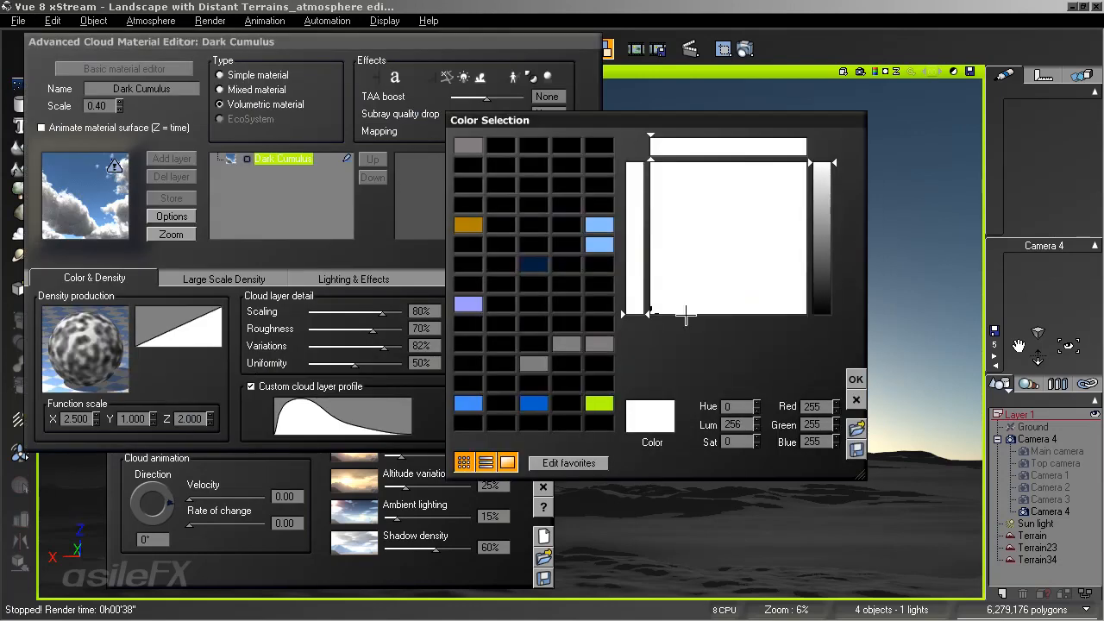
mouse_move(835, 261)
mouse_down()
mouse_move(837, 311)
mouse_move(837, 255)
mouse_up()
click(855, 378)
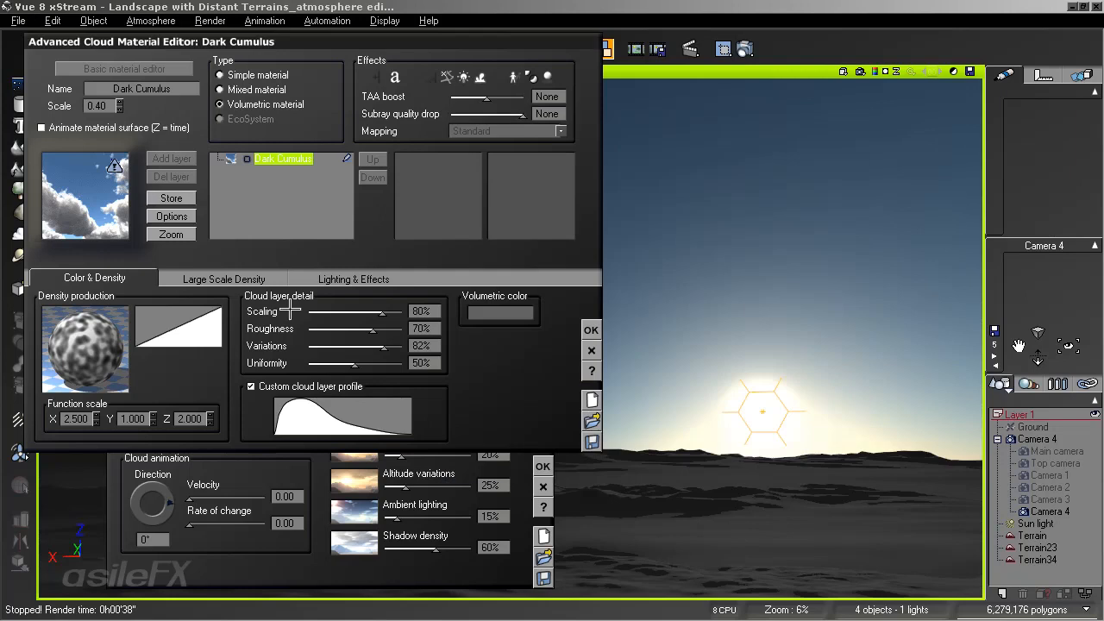
Turn off the forced ambient color in the Dark Cumulus material's lighting settings and accept the material.
click(321, 276)
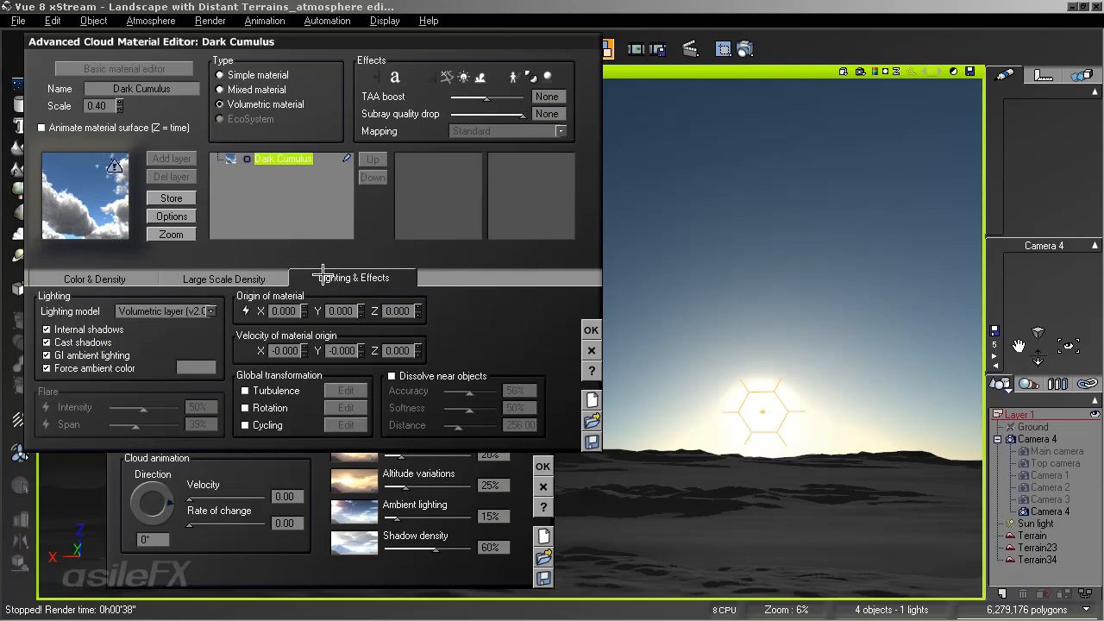
click(80, 368)
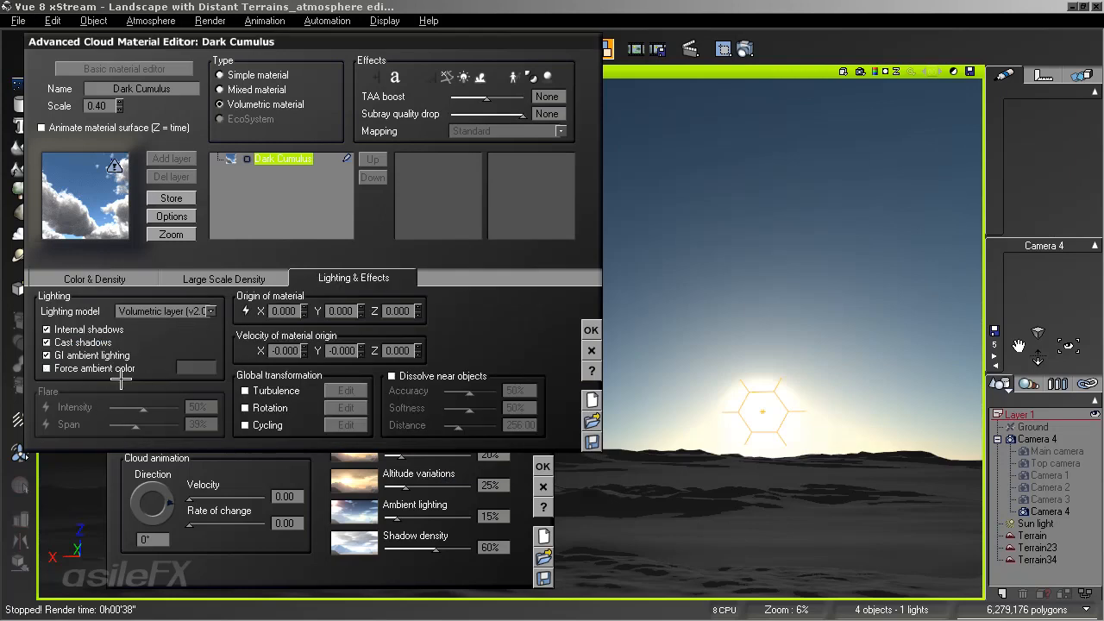
click(592, 329)
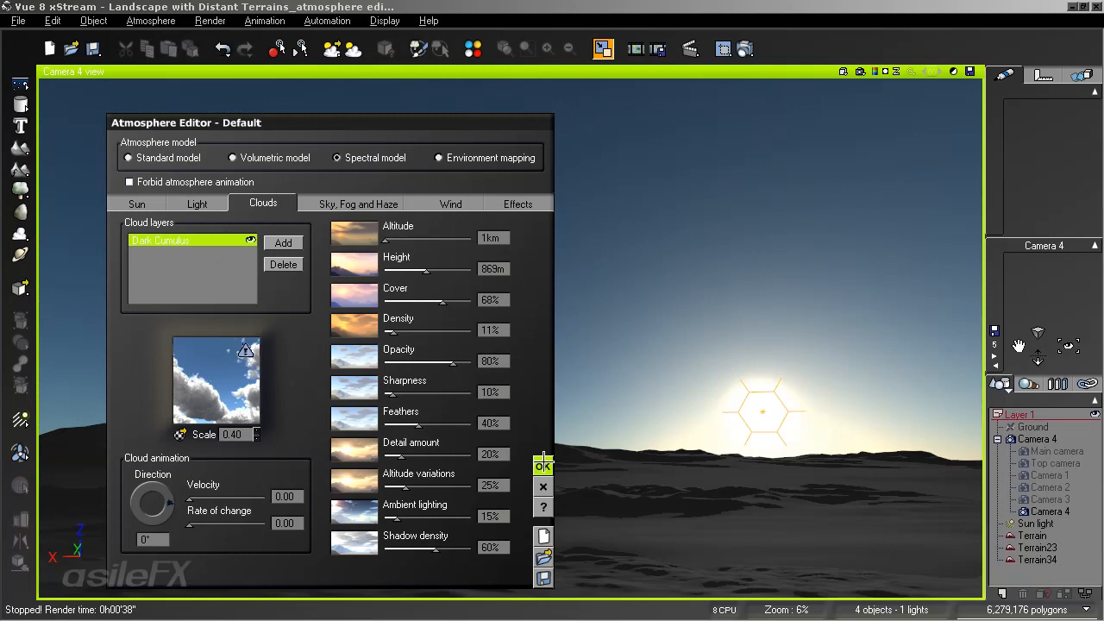
Increase the Dark Cumulus layer's height to 1.1 km, accept the atmosphere changes and render the Camera 4 view.
drag(426, 270, 442, 268)
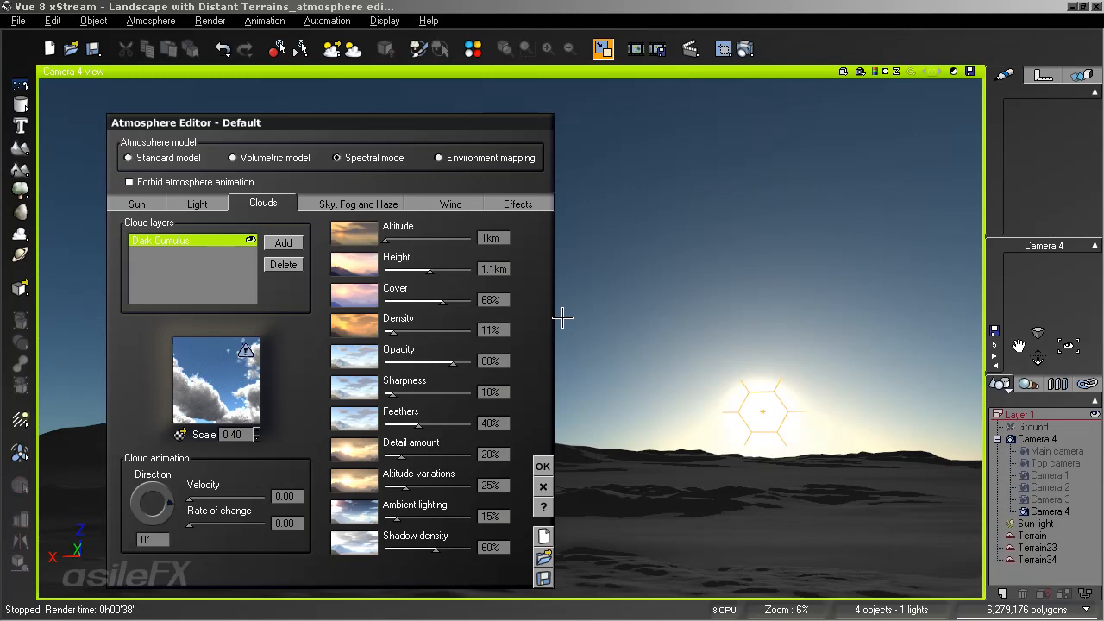
click(543, 466)
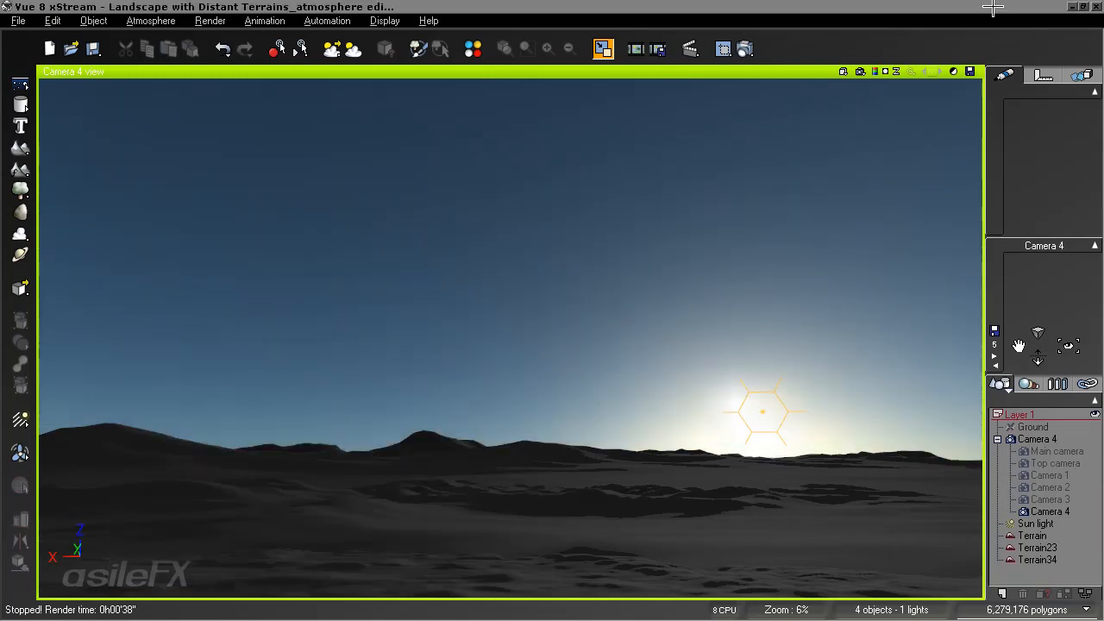
click(858, 71)
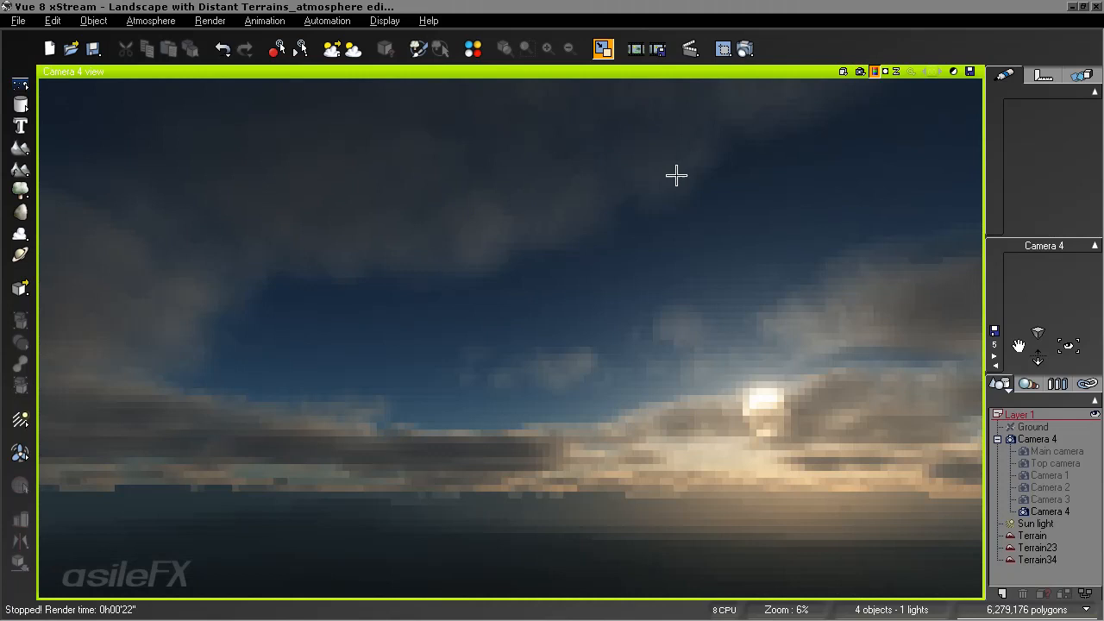
Examine Camera 4's height and position, and the position and size of the terrains.
click(1048, 511)
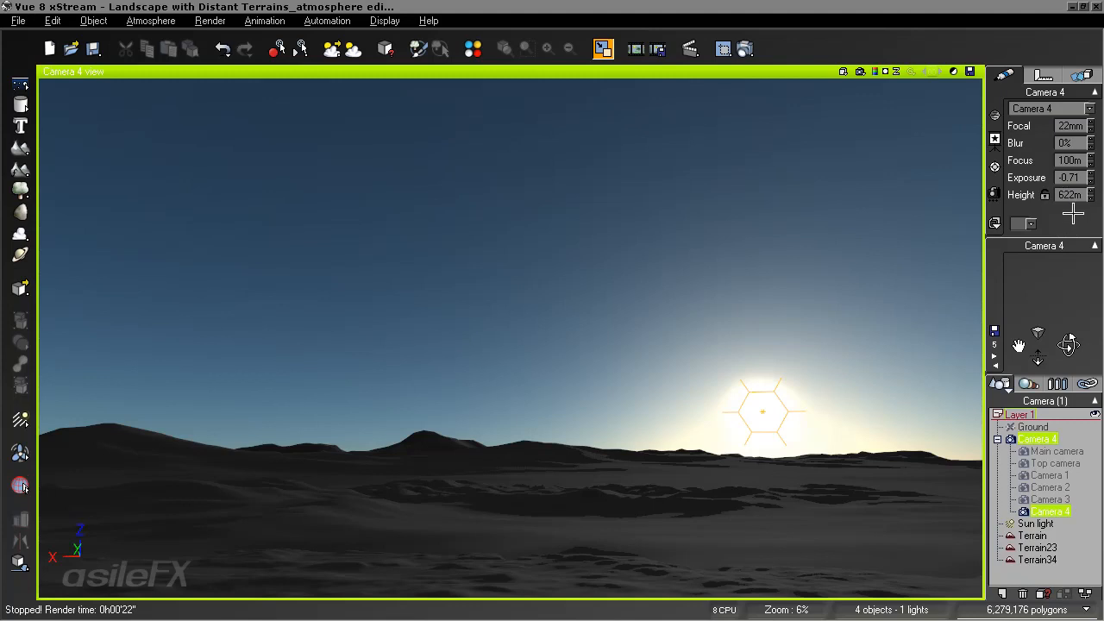
click(1044, 75)
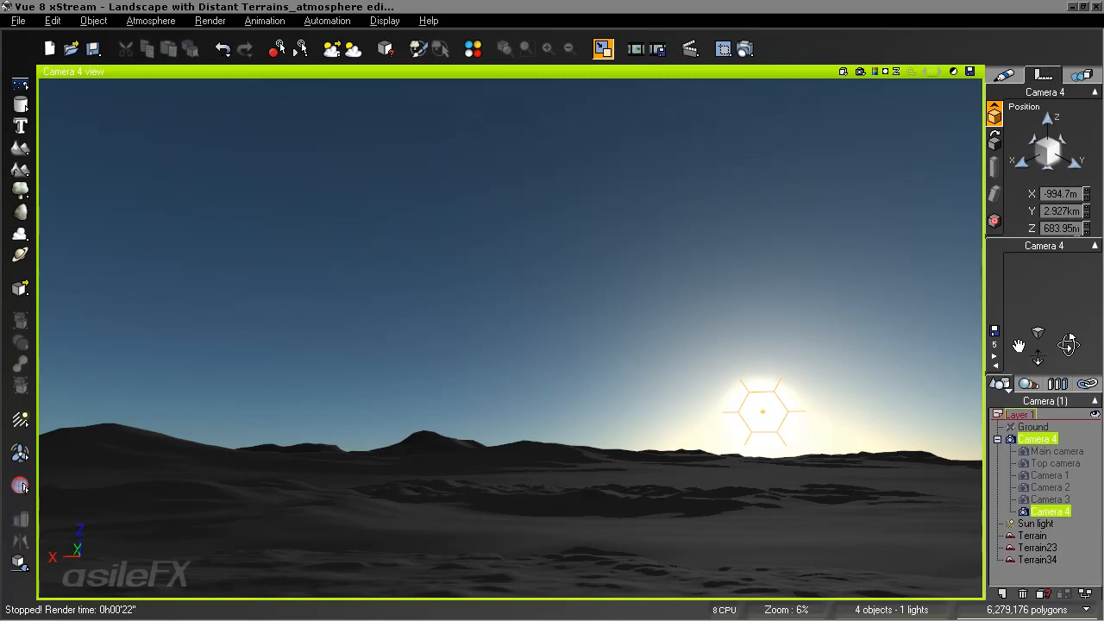
click(1052, 559)
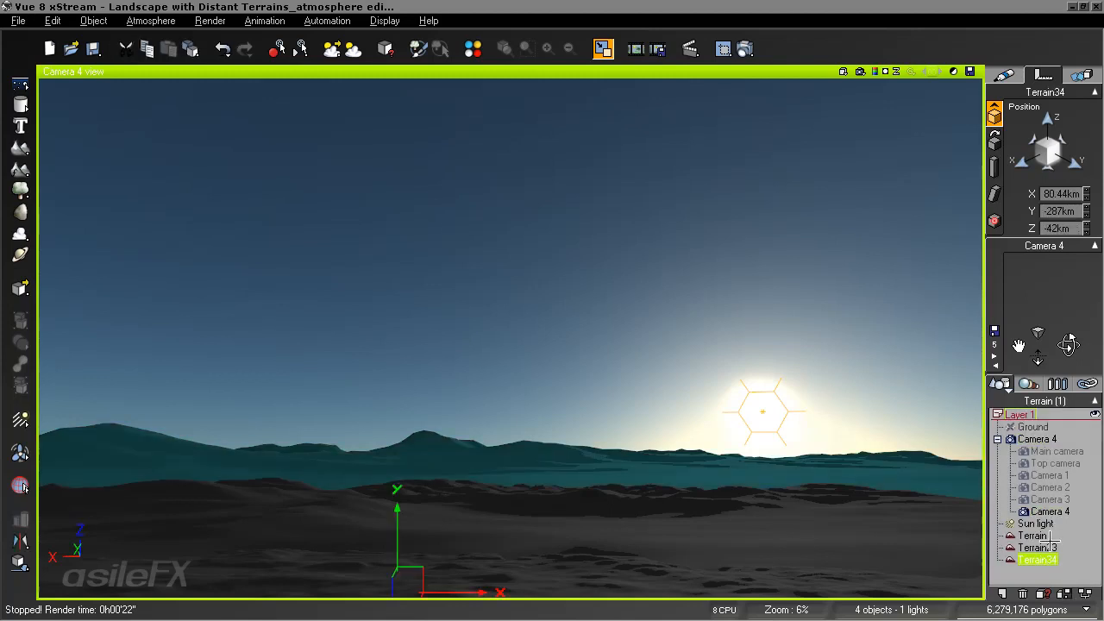
click(1032, 536)
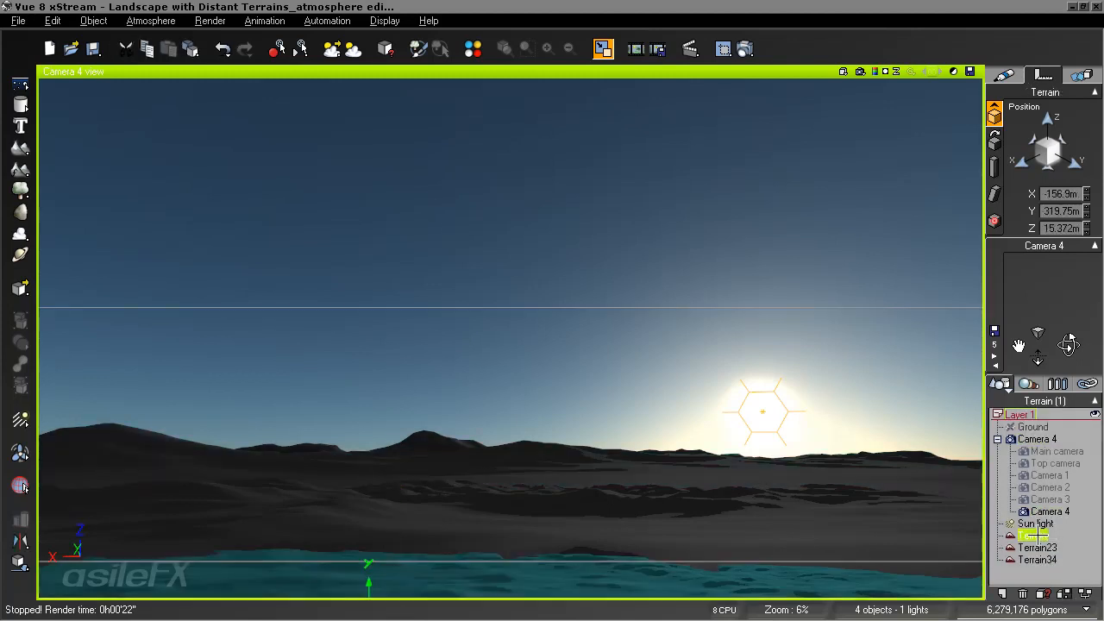
click(993, 166)
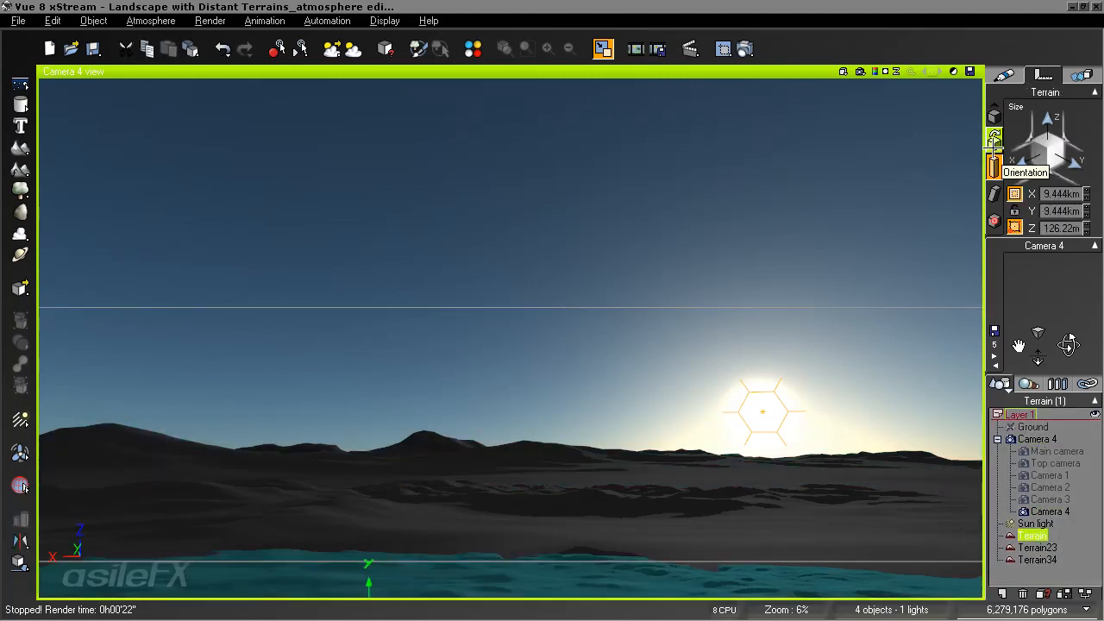
click(995, 122)
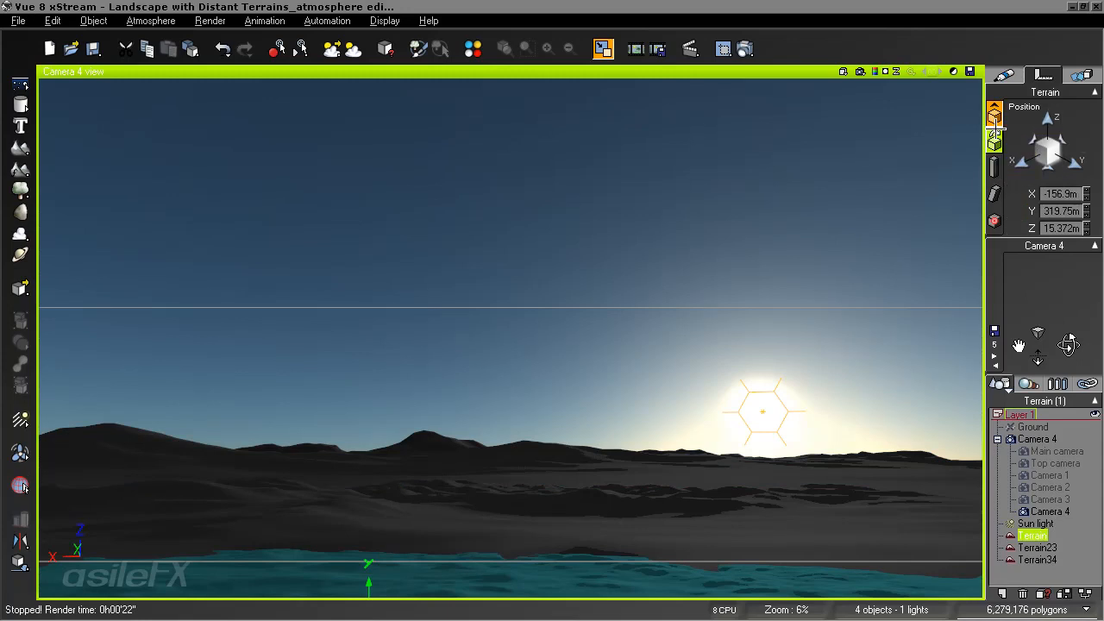
click(1028, 585)
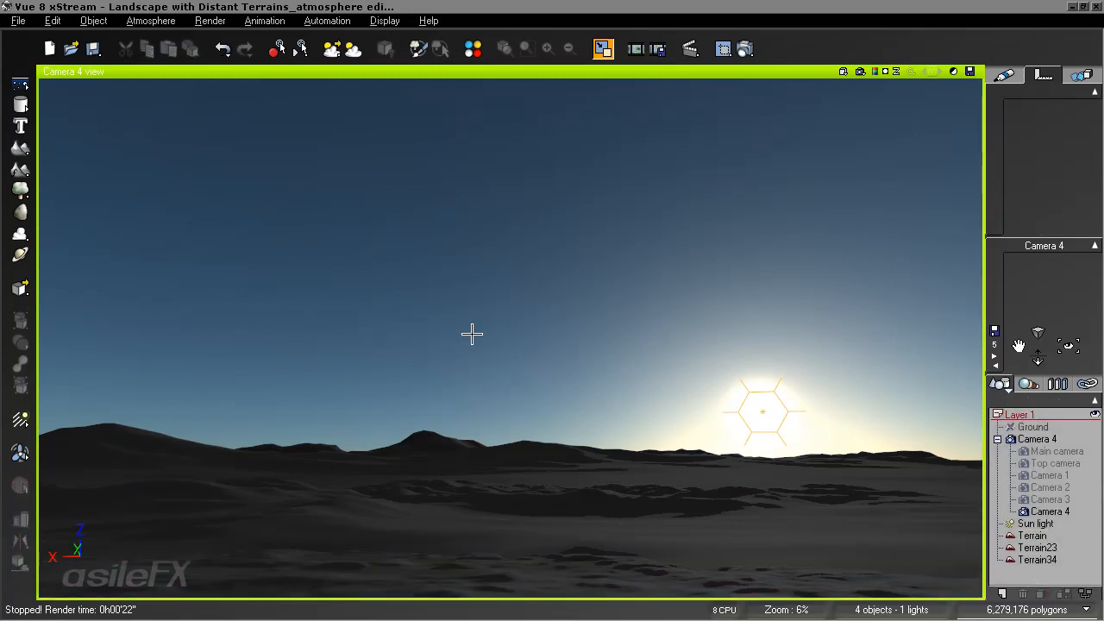
Set the Dark Cumulus layer's altitude to 1.8 km in the atmosphere settings.
click(151, 21)
click(172, 94)
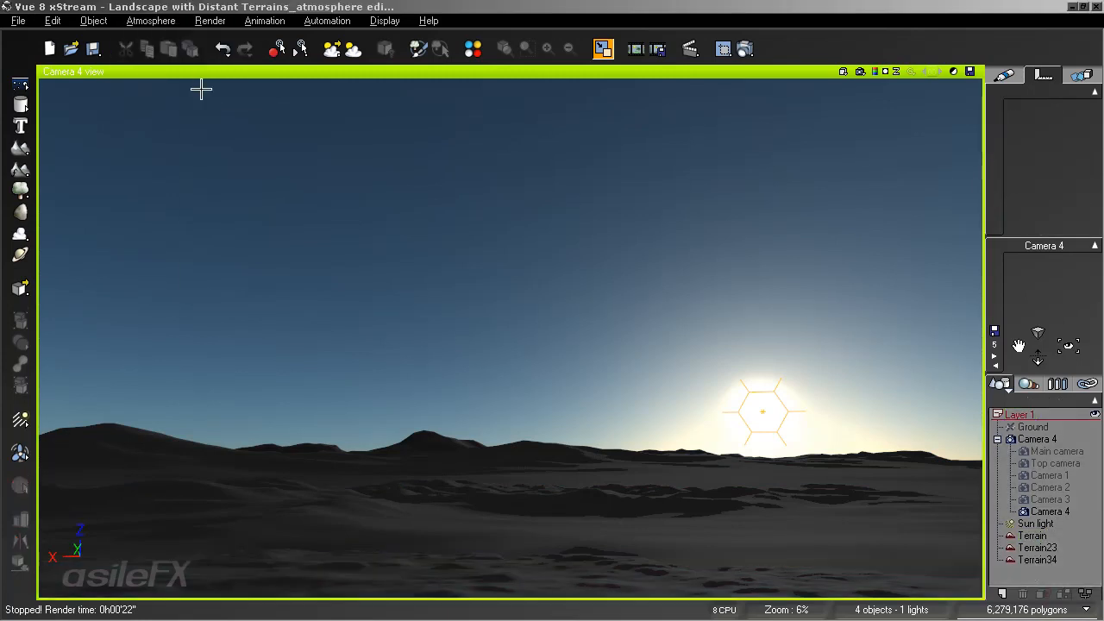
drag(423, 235, 430, 235)
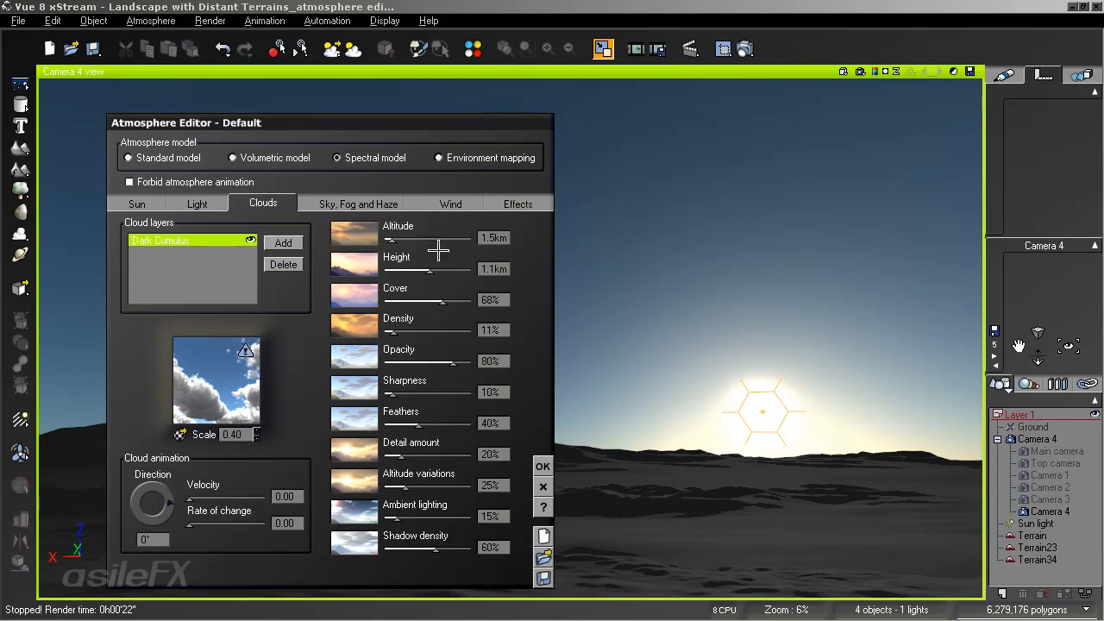
click(501, 234)
text(1.8)
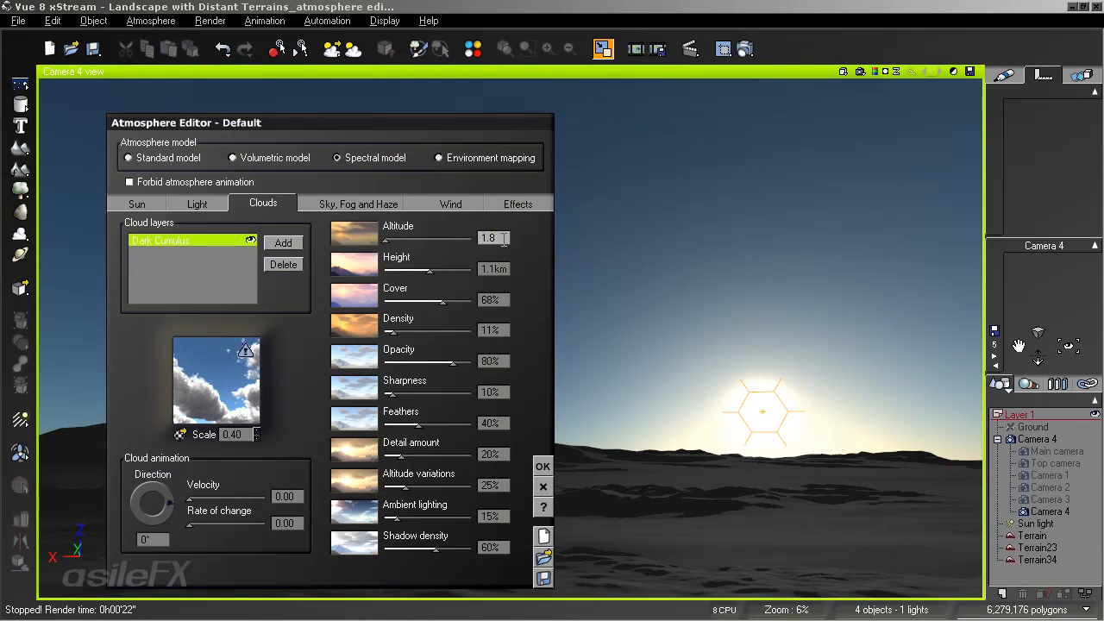
key(Return)
click(503, 238)
Set the Dark Cumulus layer's scale to 0.2, accept the atmosphere changes and render the Camera 4 view, stopping the render early.
click(249, 435)
text(3)
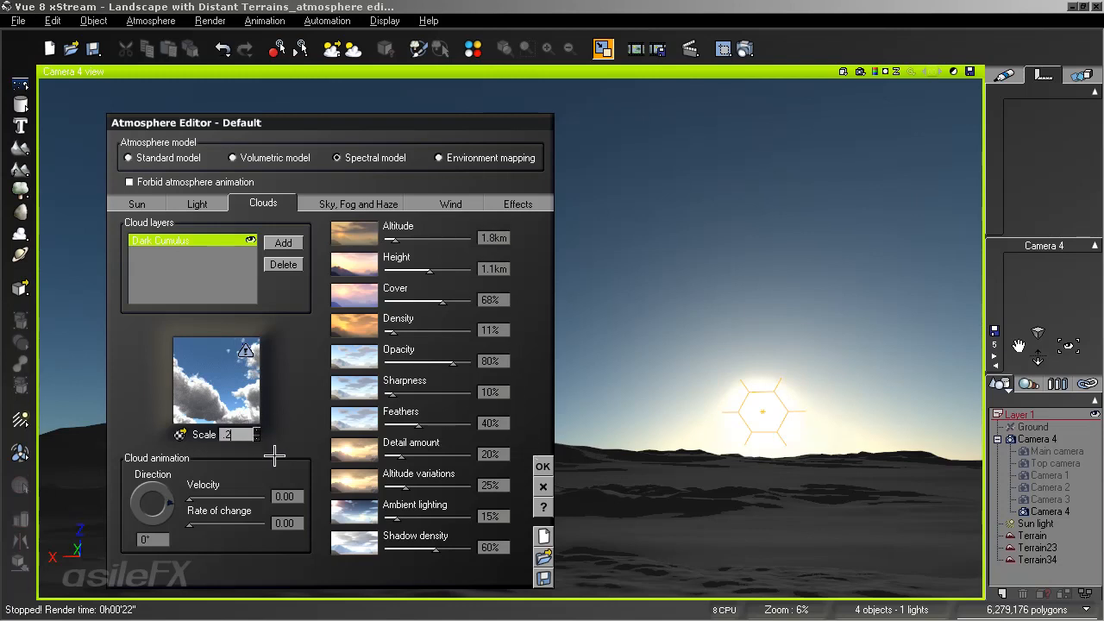
key(Return)
click(543, 463)
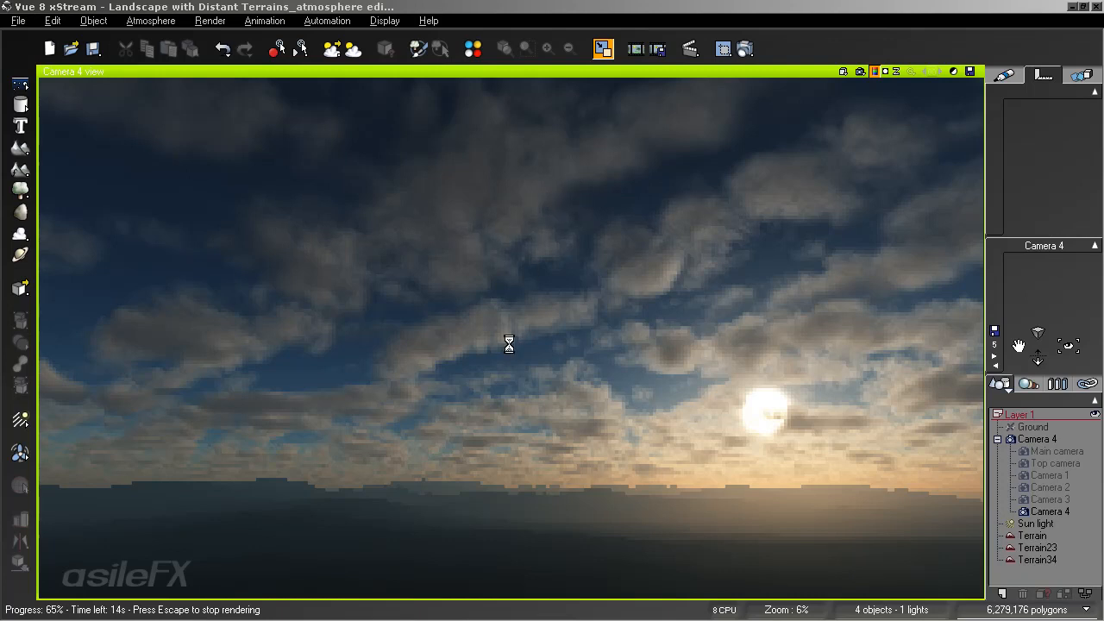
key(Escape)
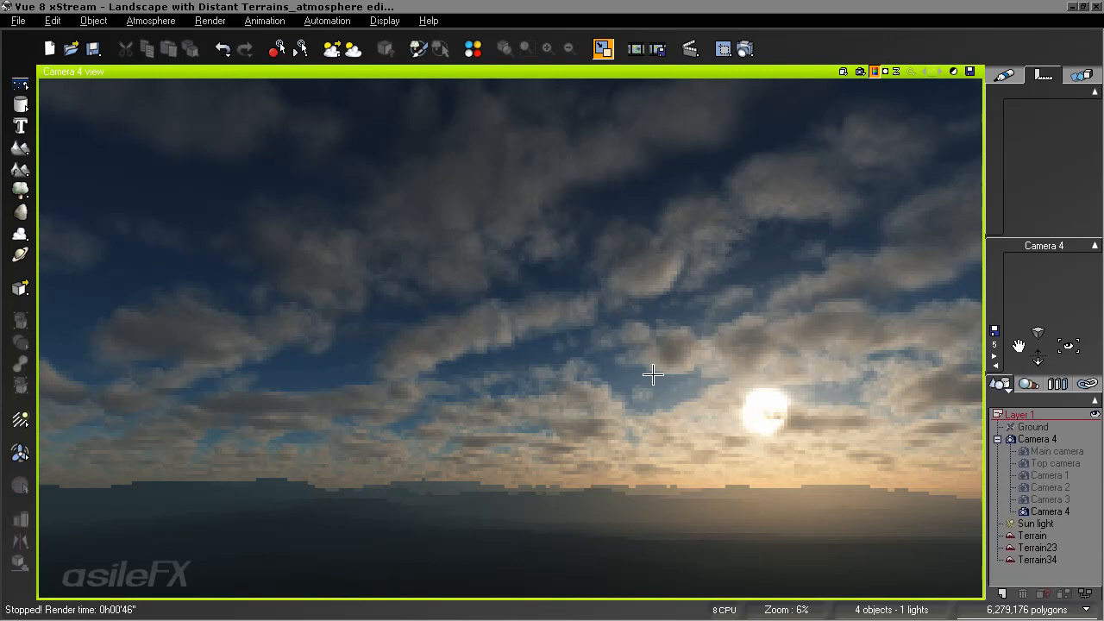
Set the Dark Cumulus layer's cover to 73%, detail amount to 47%, feathers to 14% and opacity to 96%.
click(151, 21)
click(163, 94)
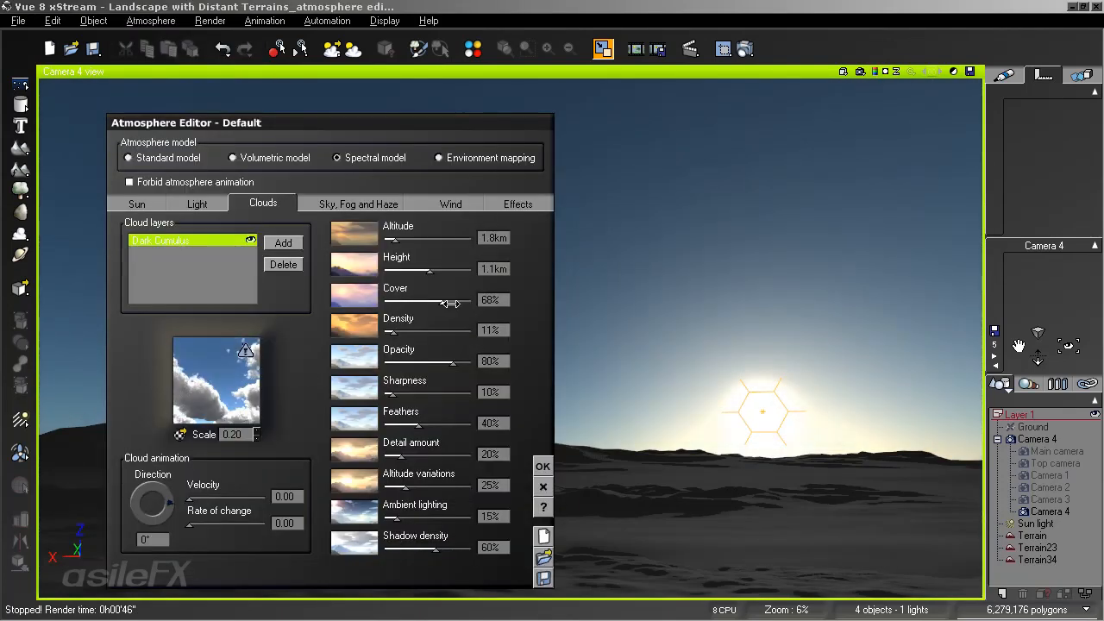
drag(443, 302, 455, 303)
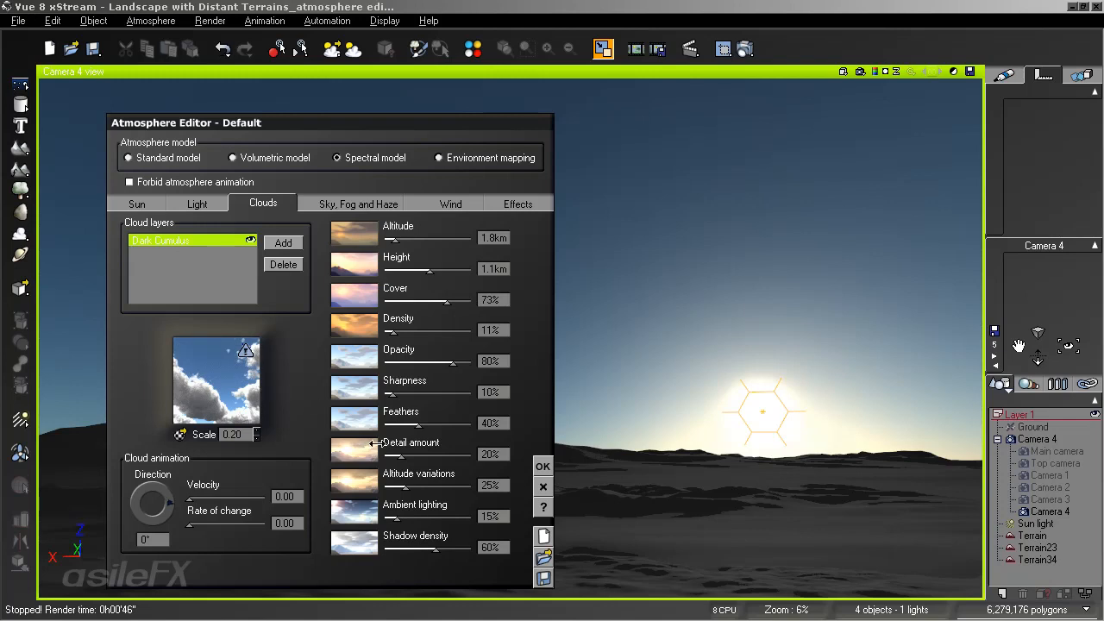
drag(423, 450, 415, 426)
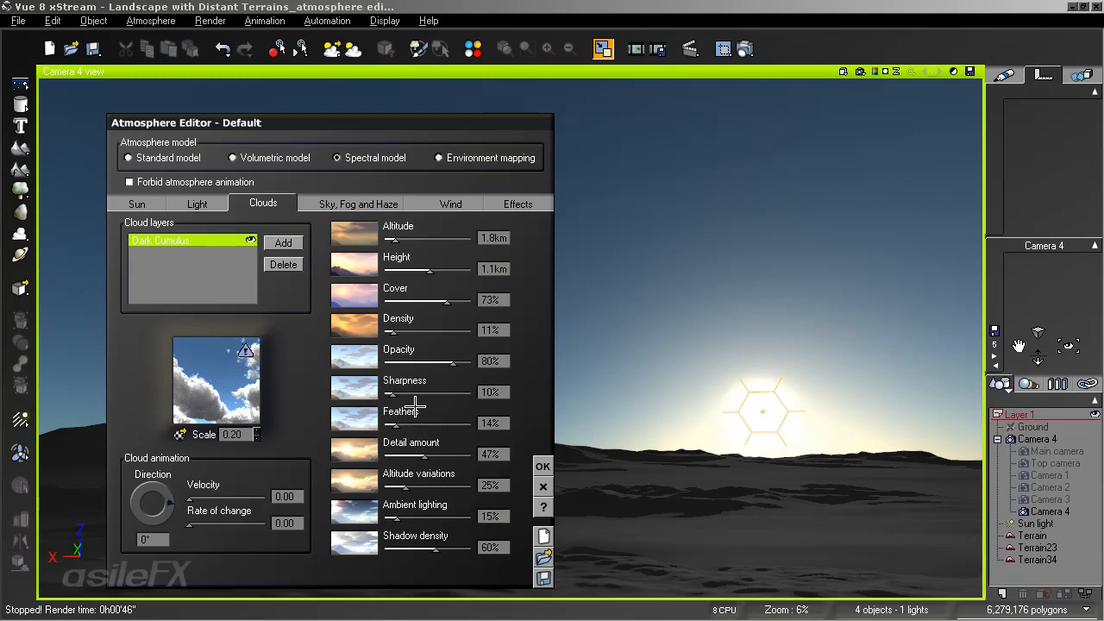
drag(410, 371, 463, 358)
Set the Dark Cumulus material's cloud layer scaling to 50%, roughness to 34% and variations to 22%, and accept the material and atmosphere changes.
right_click(181, 355)
click(240, 371)
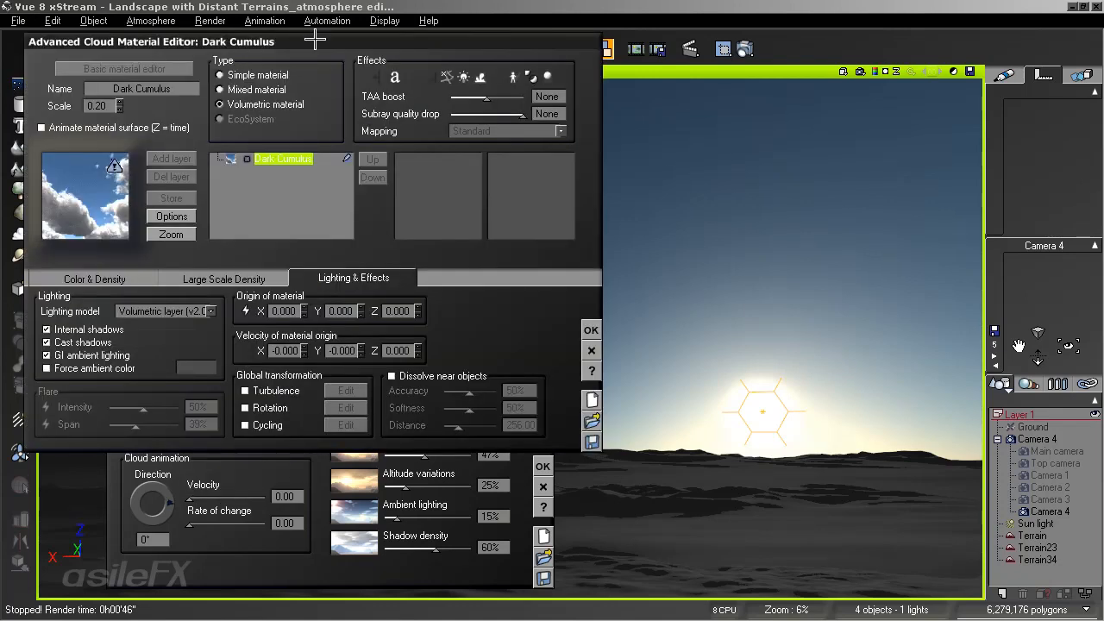
click(401, 575)
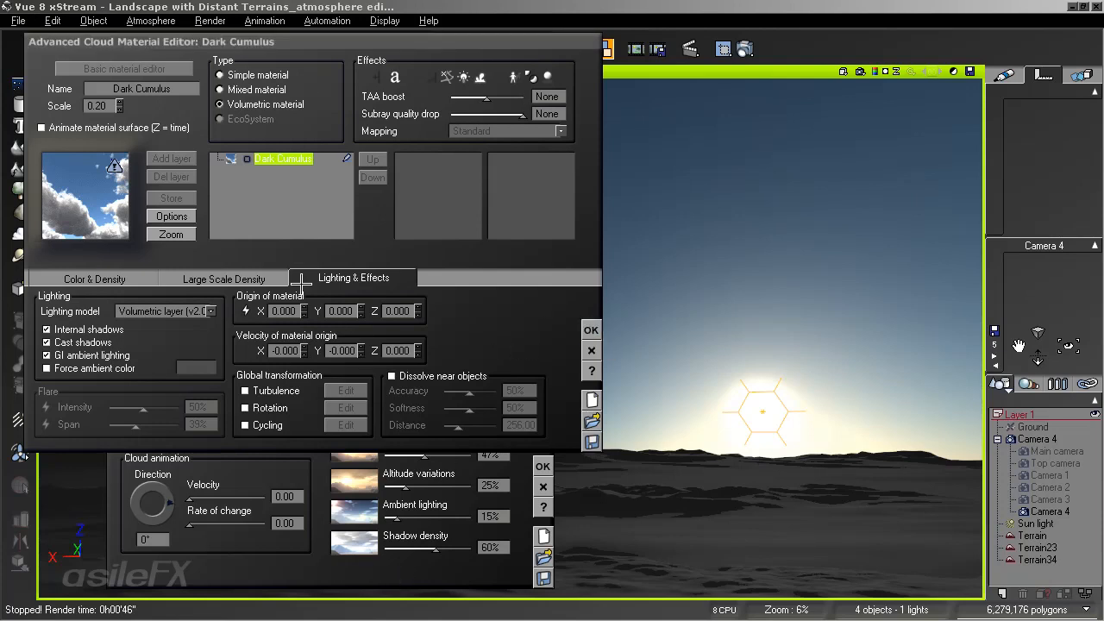
click(90, 277)
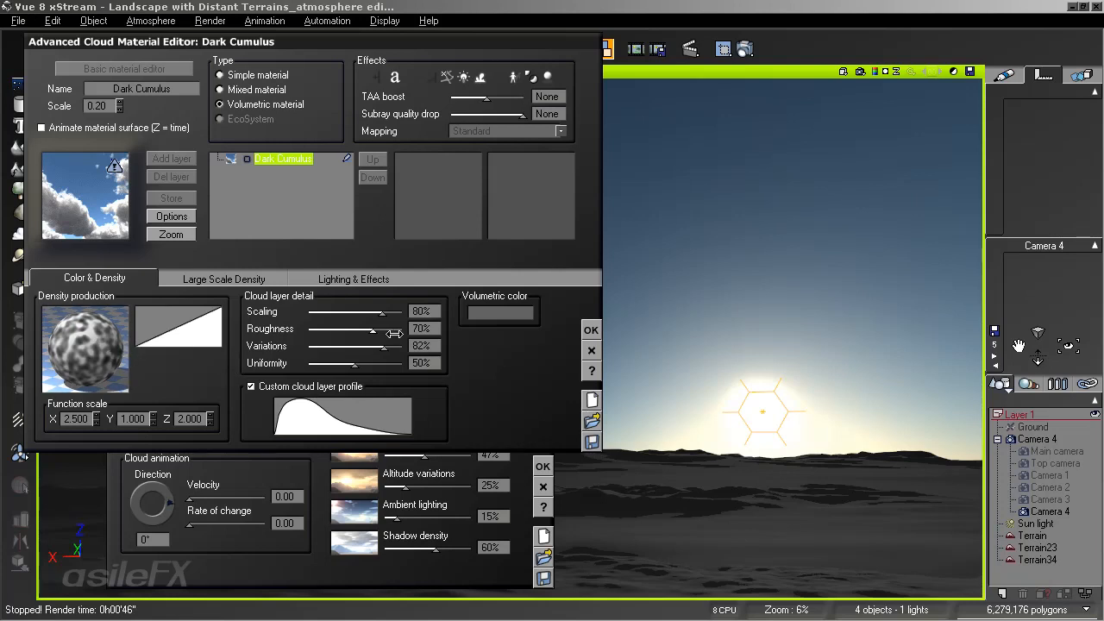
mouse_move(394, 329)
mouse_down()
mouse_move(359, 326)
mouse_move(372, 313)
mouse_move(362, 314)
mouse_up()
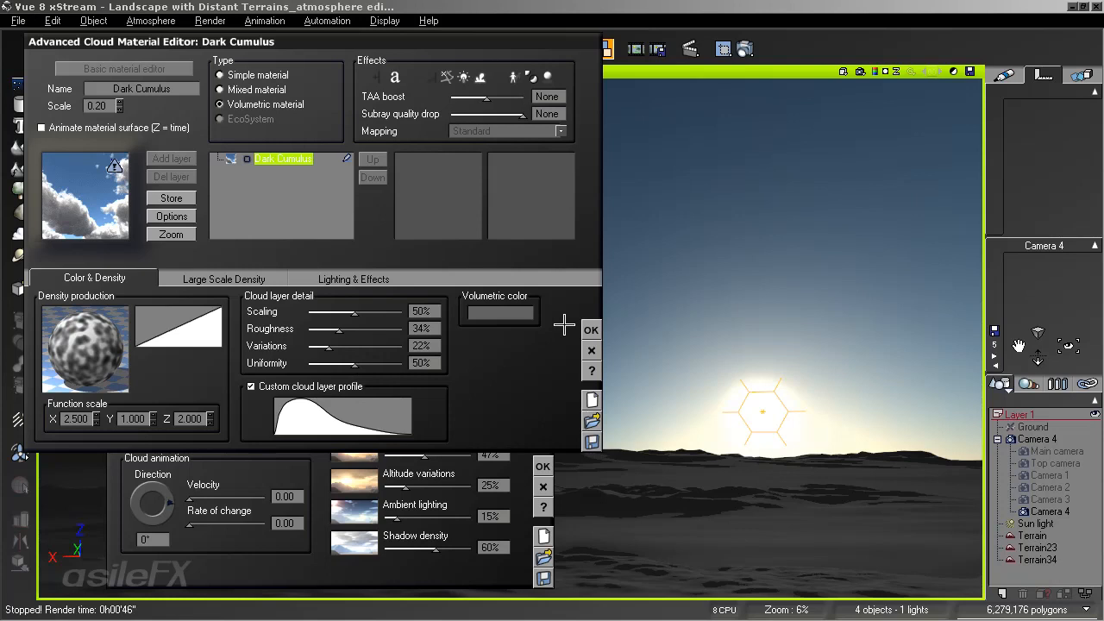
click(590, 329)
click(543, 466)
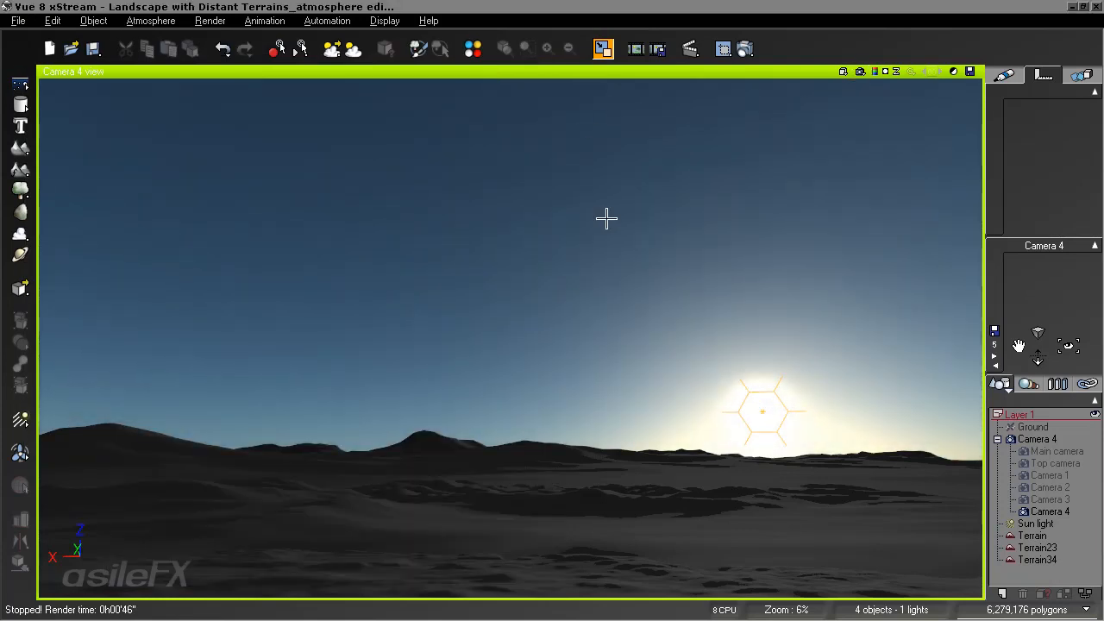
Increase the Dark Cumulus layer's height to 1.7 km, accept the atmosphere changes and test-render the Camera 4 view.
key(F4)
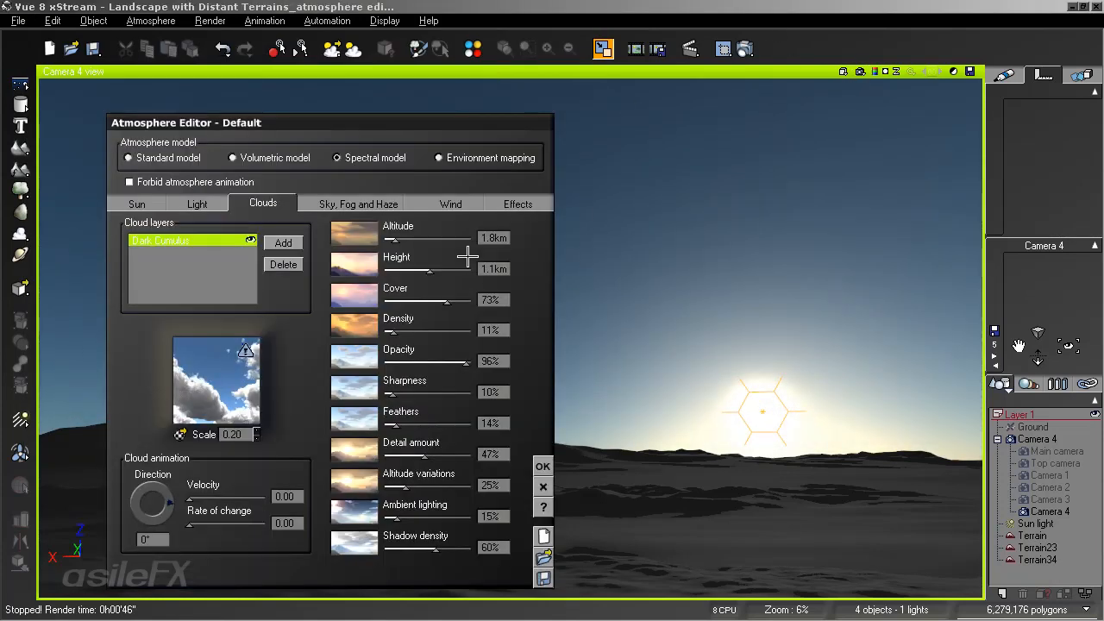
click(542, 466)
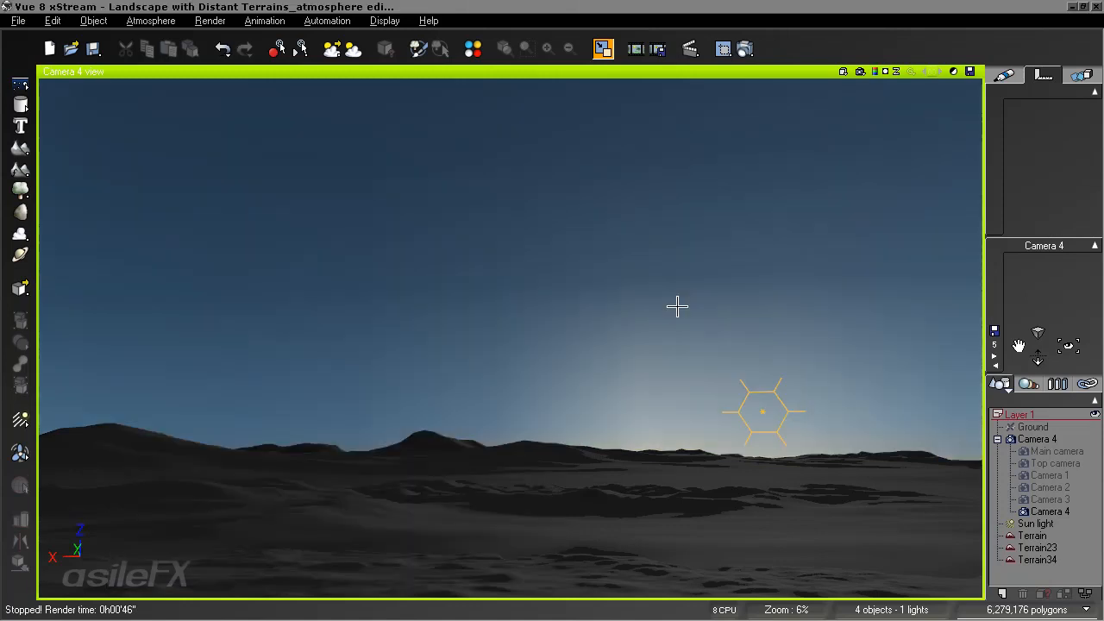
click(859, 72)
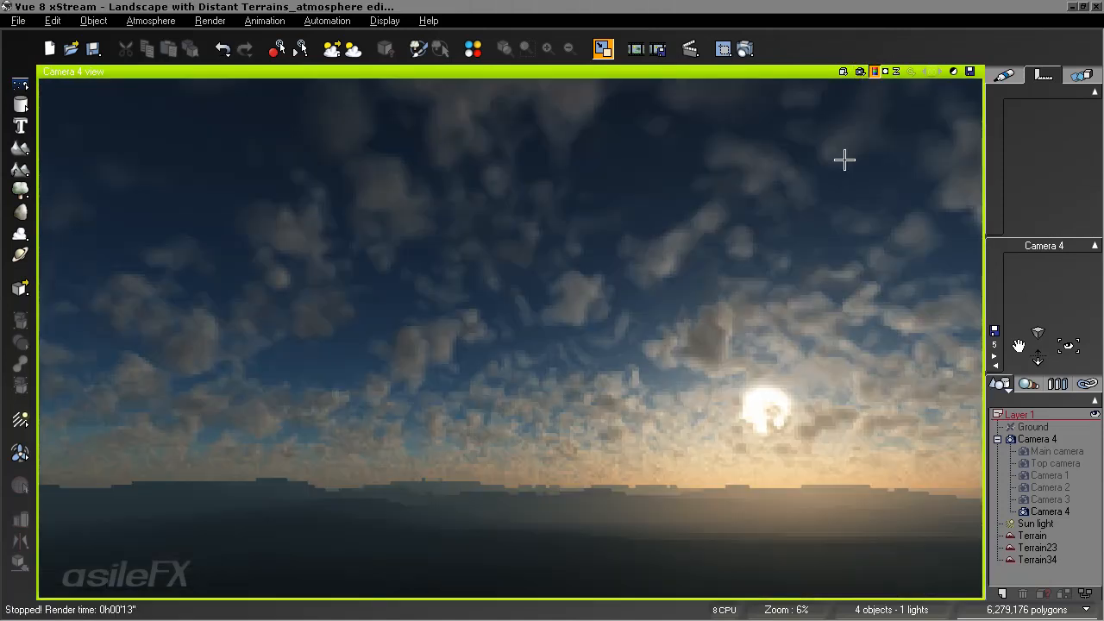
click(626, 308)
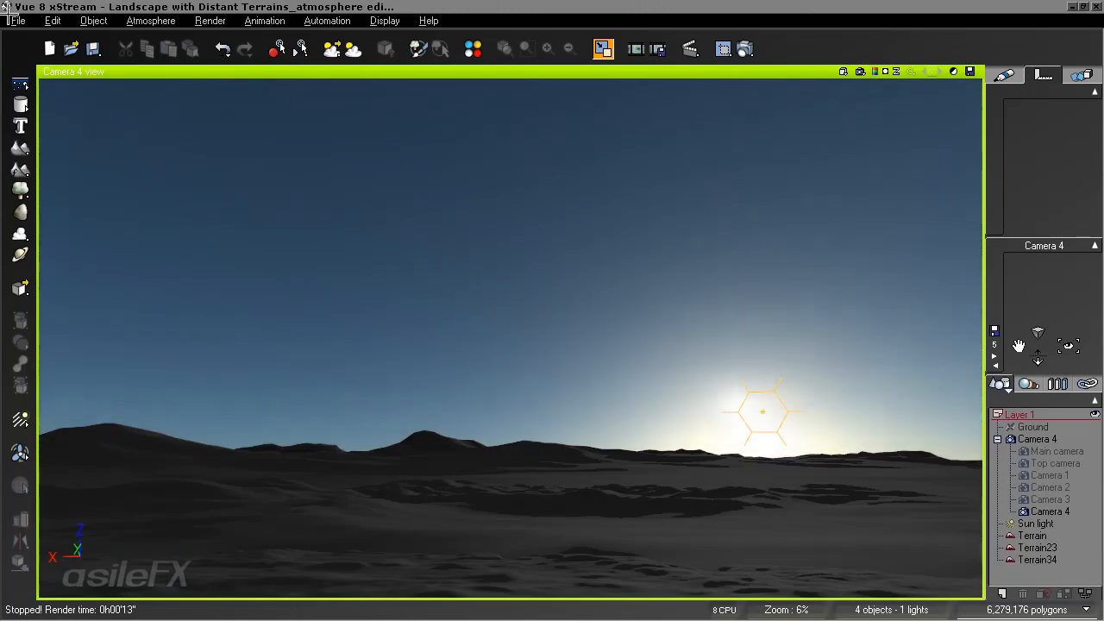
Set the cloud layer detail of the Dark Cumulus material to 25% scaling and 60% roughness.
click(151, 21)
click(167, 95)
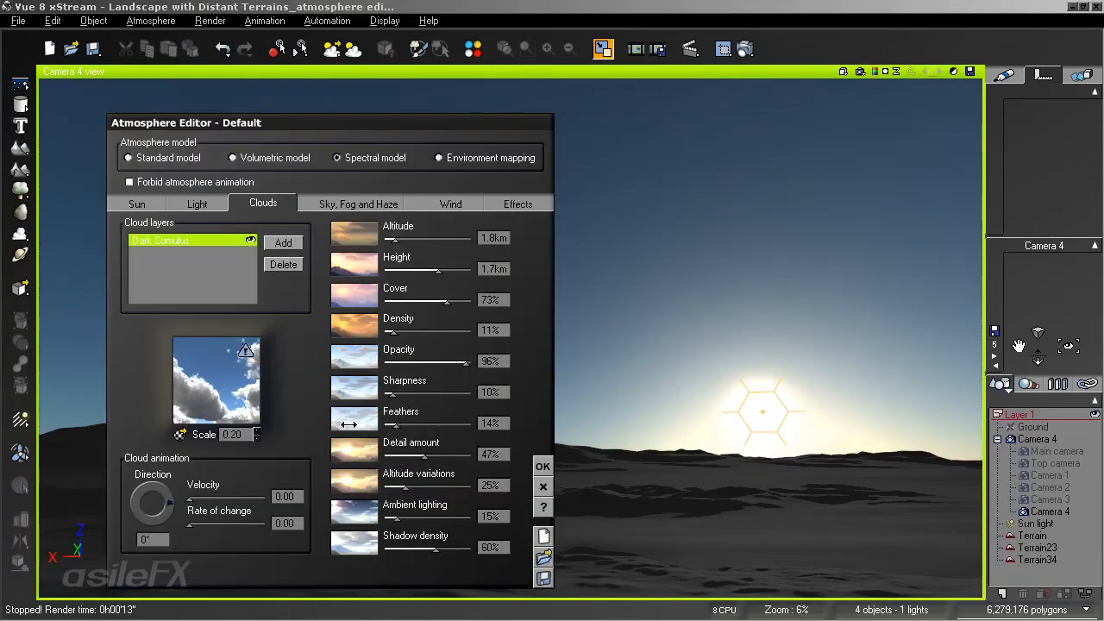
right_click(209, 372)
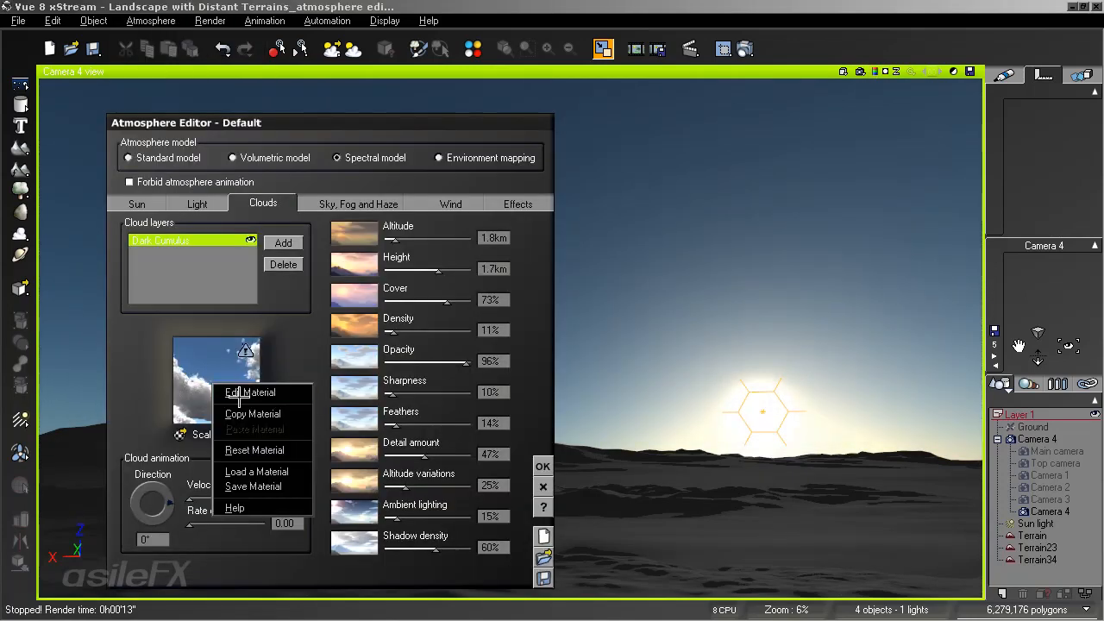
click(237, 398)
drag(366, 332, 335, 305)
mouse_move(399, 332)
mouse_down()
mouse_move(417, 329)
mouse_move(406, 329)
mouse_up()
click(421, 328)
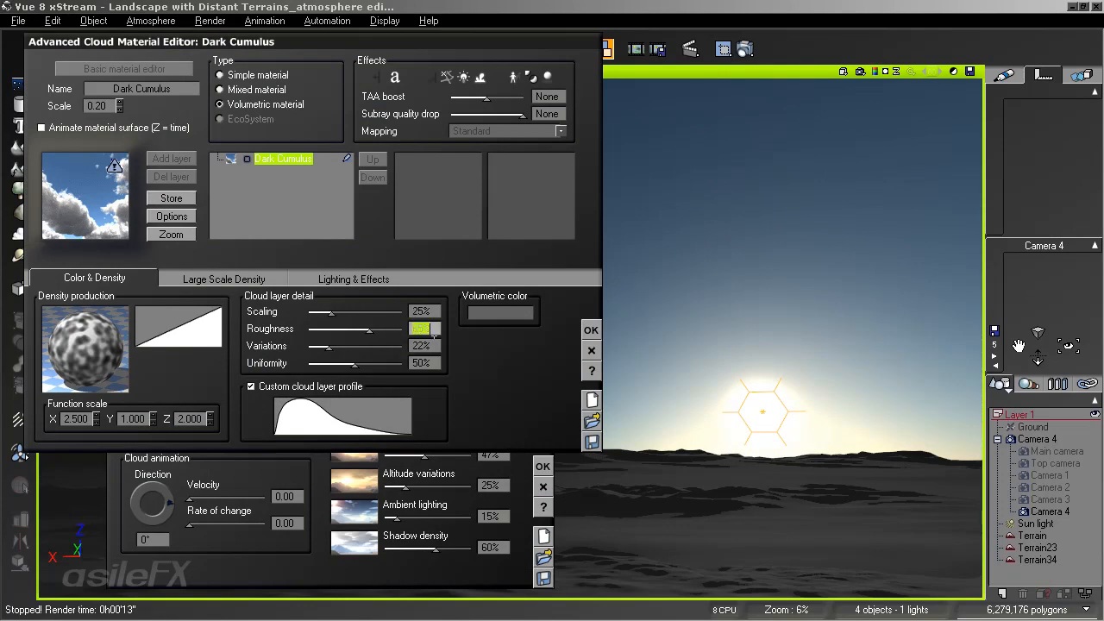
text(60)
click(426, 311)
Examine the Basic Repeater node's noise and harmonic settings in the Dark Cumulus density production function.
right_click(125, 332)
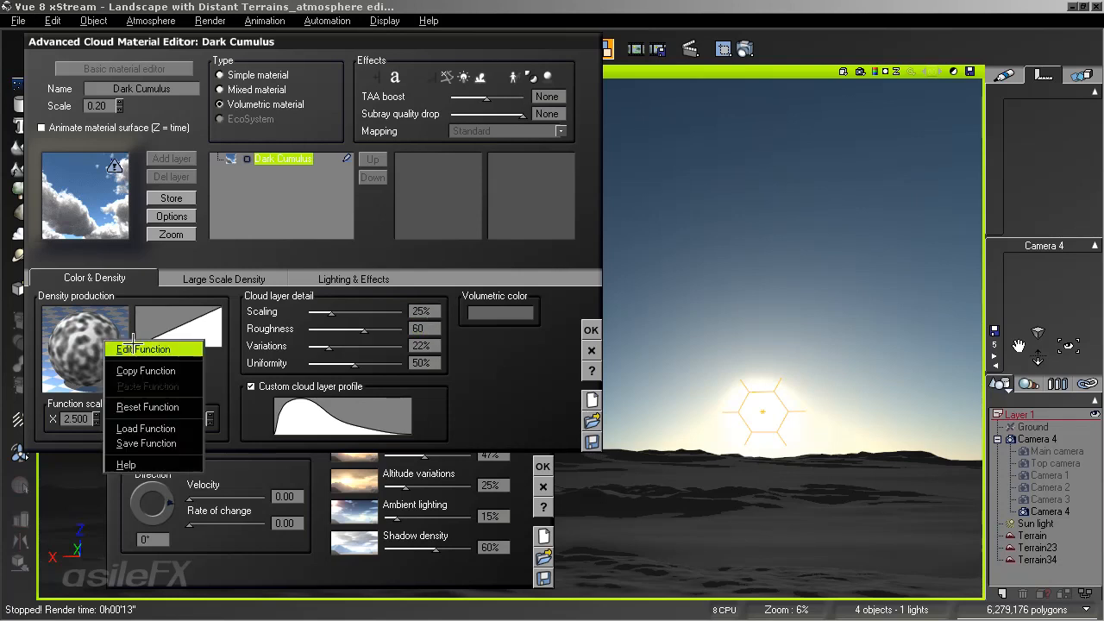
click(131, 348)
click(540, 319)
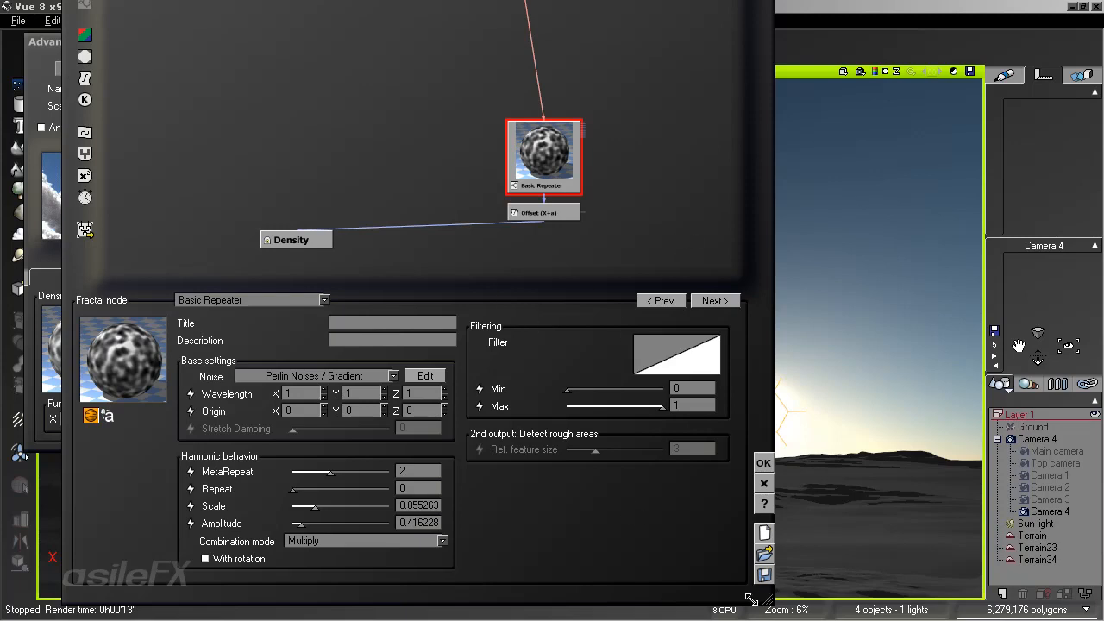
drag(757, 592, 735, 313)
drag(743, 72, 875, 20)
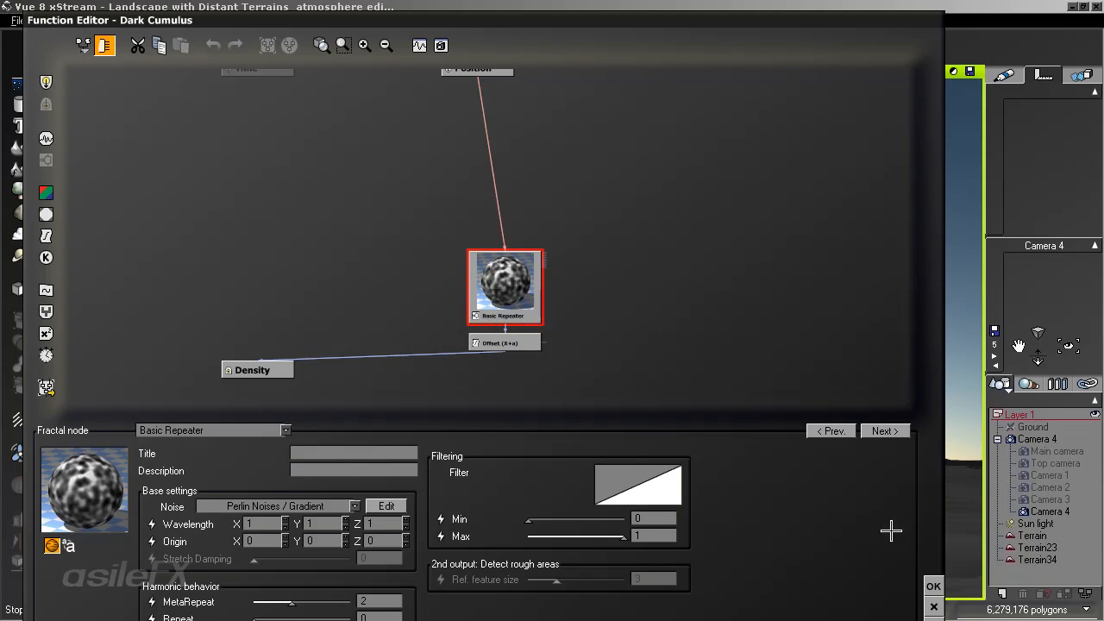
drag(848, 599, 847, 491)
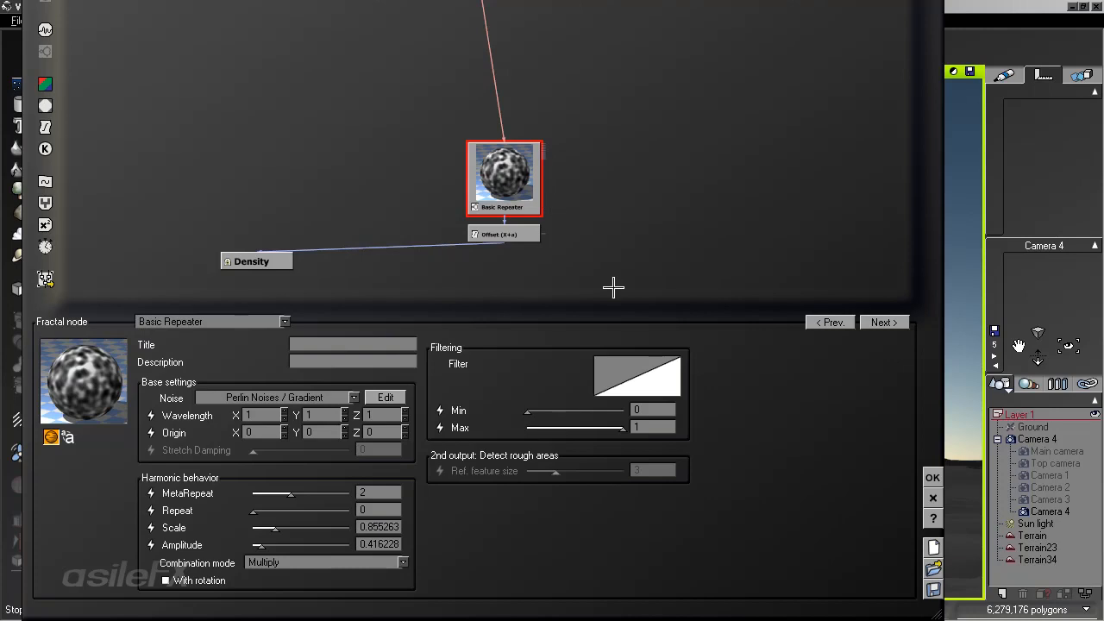
click(932, 477)
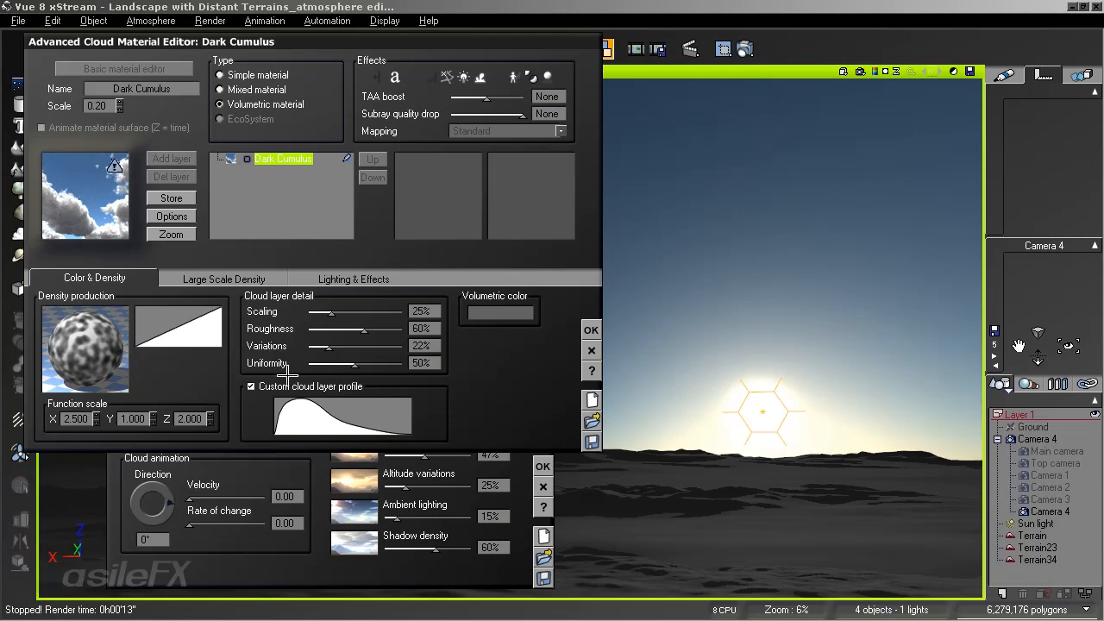
Disable the Dark Cumulus material's custom cloud layer profile and lower its uniformity to 11%, accepting the material changes.
click(319, 387)
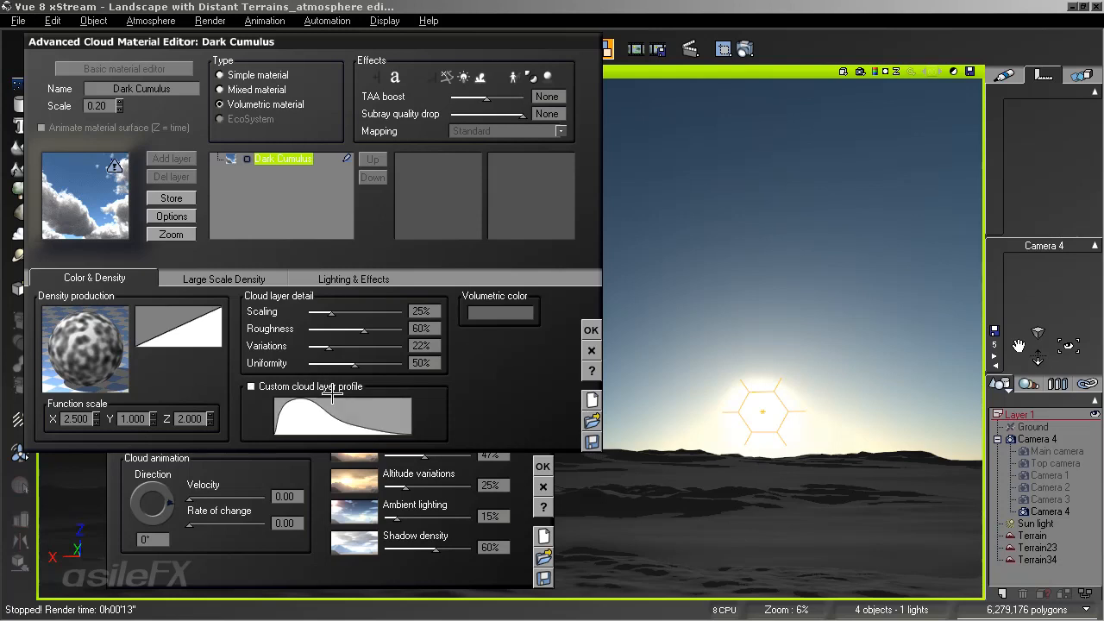
drag(379, 364, 340, 366)
click(592, 328)
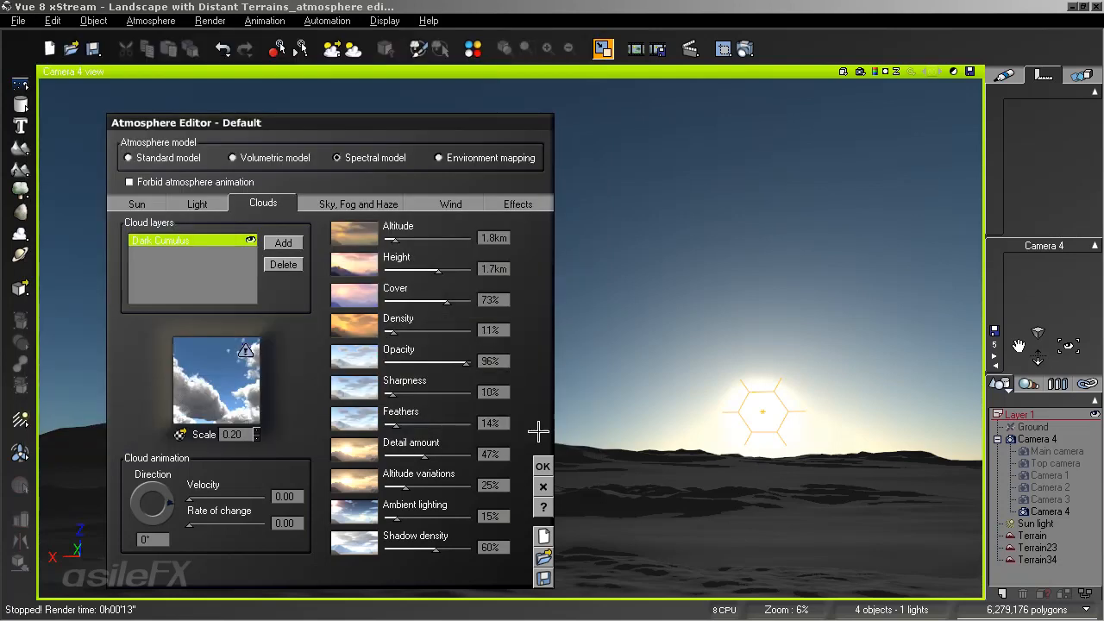
Accept the atmosphere changes and render the Camera 4 view, stopping the render early.
click(543, 465)
click(860, 72)
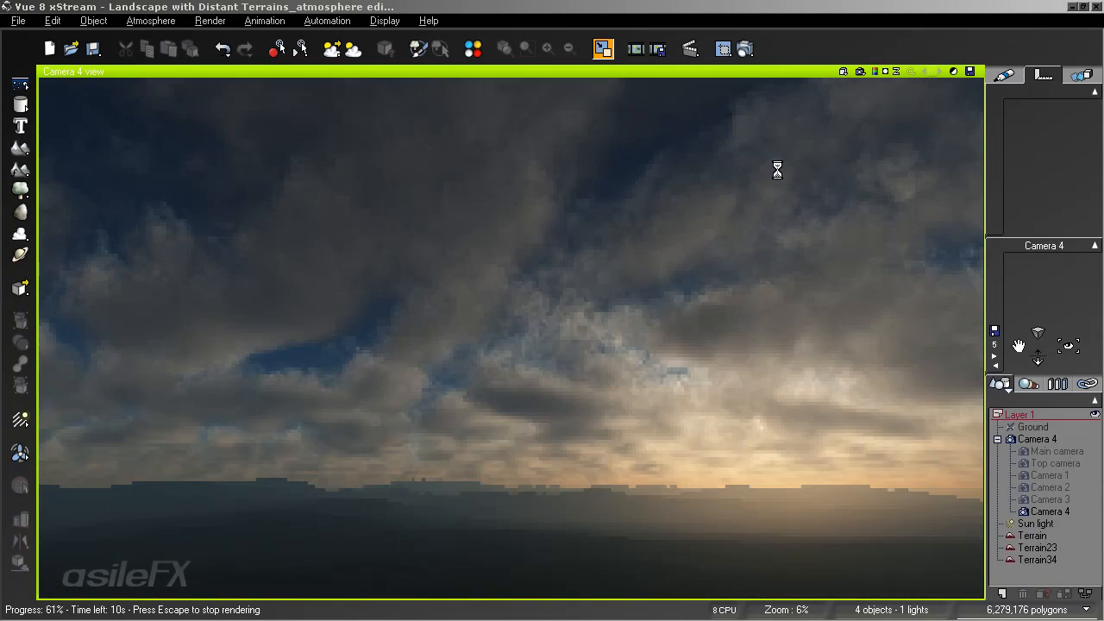
key(Escape)
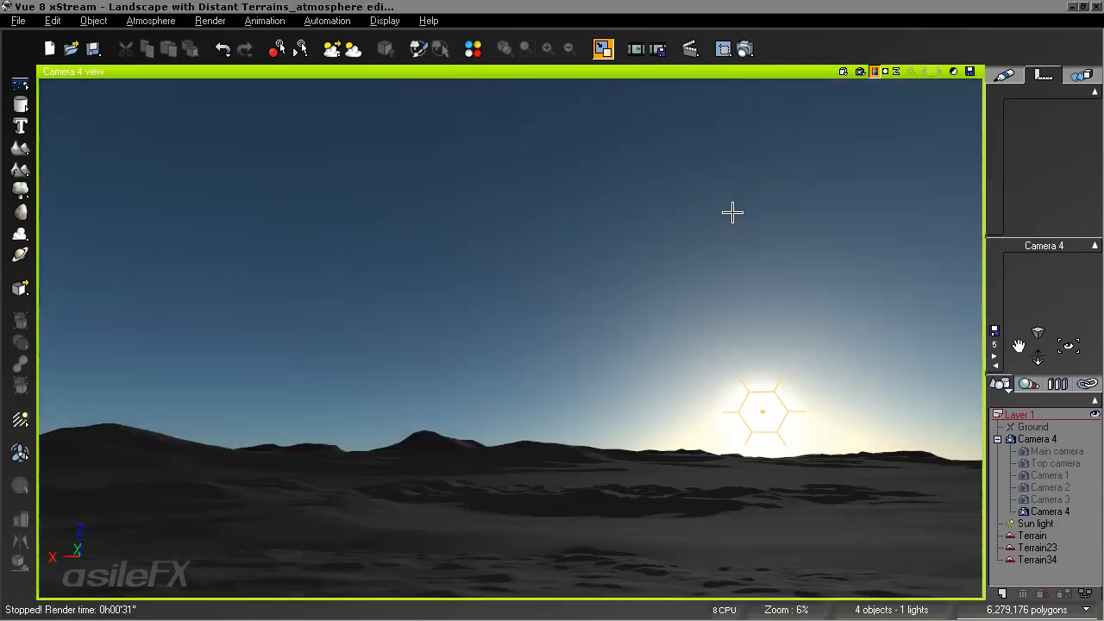
Reduce the Dark Cumulus material's uniformity to 7% and accept the material changes.
key(F4)
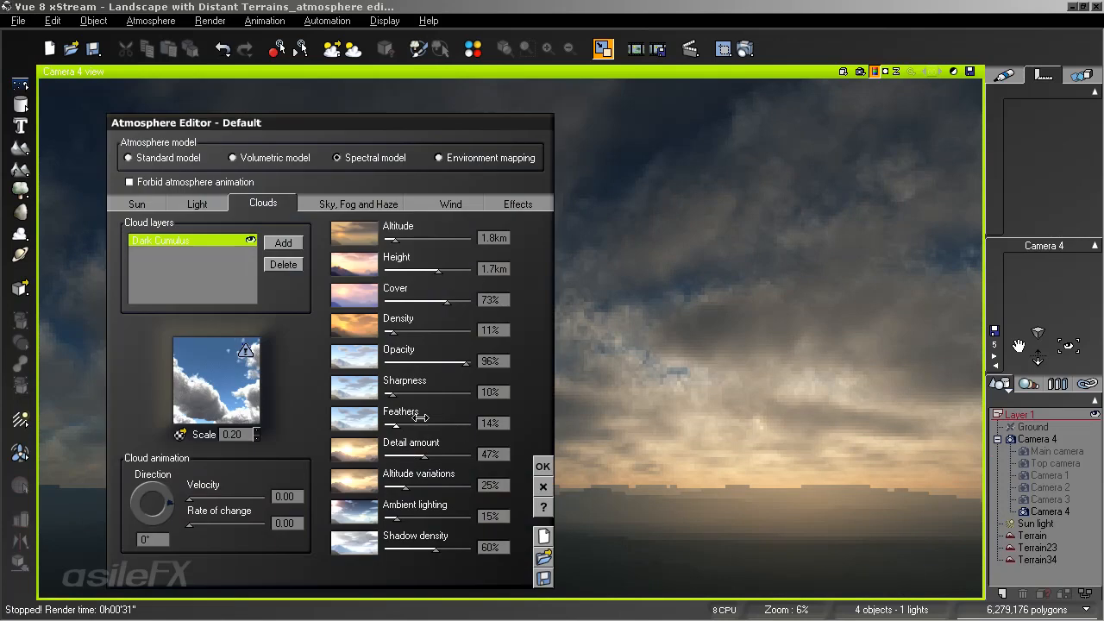
right_click(222, 369)
click(250, 377)
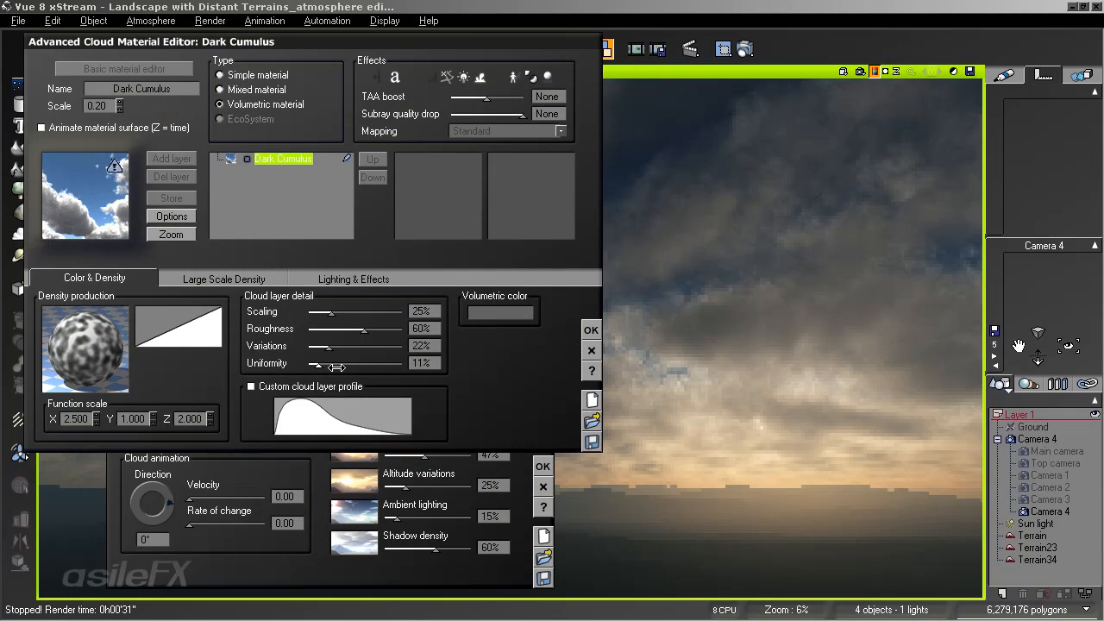
drag(336, 368, 333, 367)
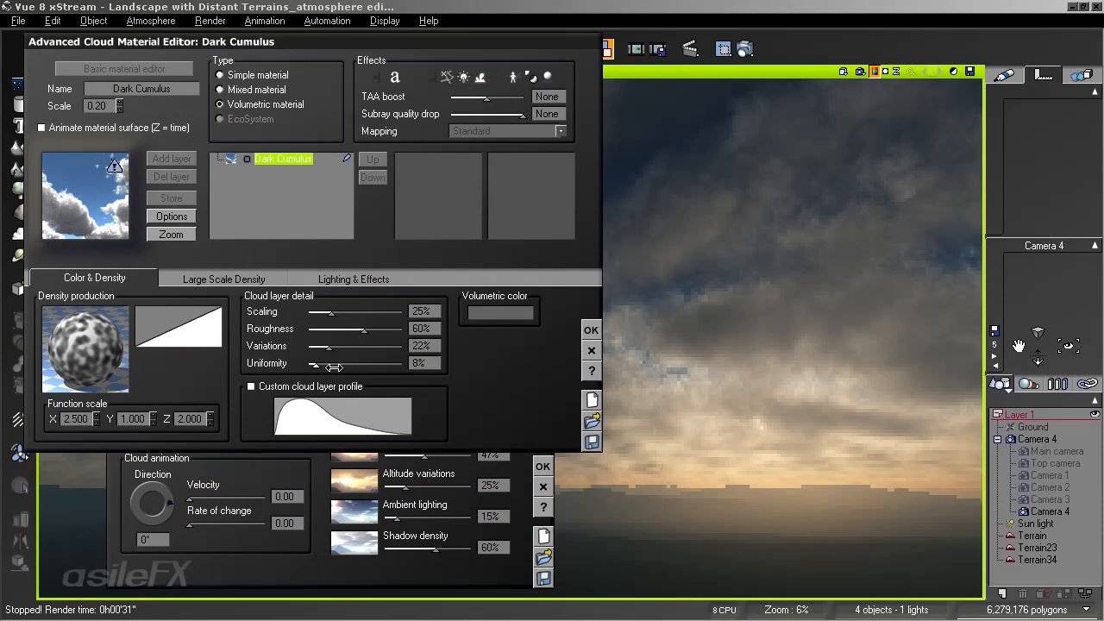
click(590, 330)
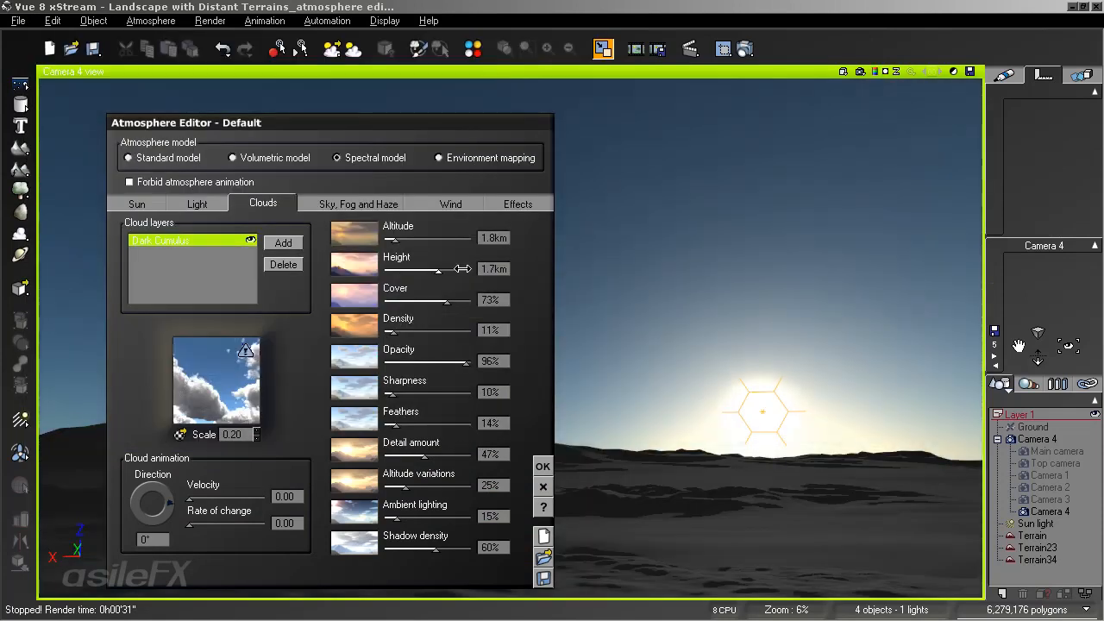
Set the Dark Cumulus layer's height to 392 m and ambient lighting to 7%, accept the changes and render Camera 4, closing the finished render.
drag(467, 271, 435, 273)
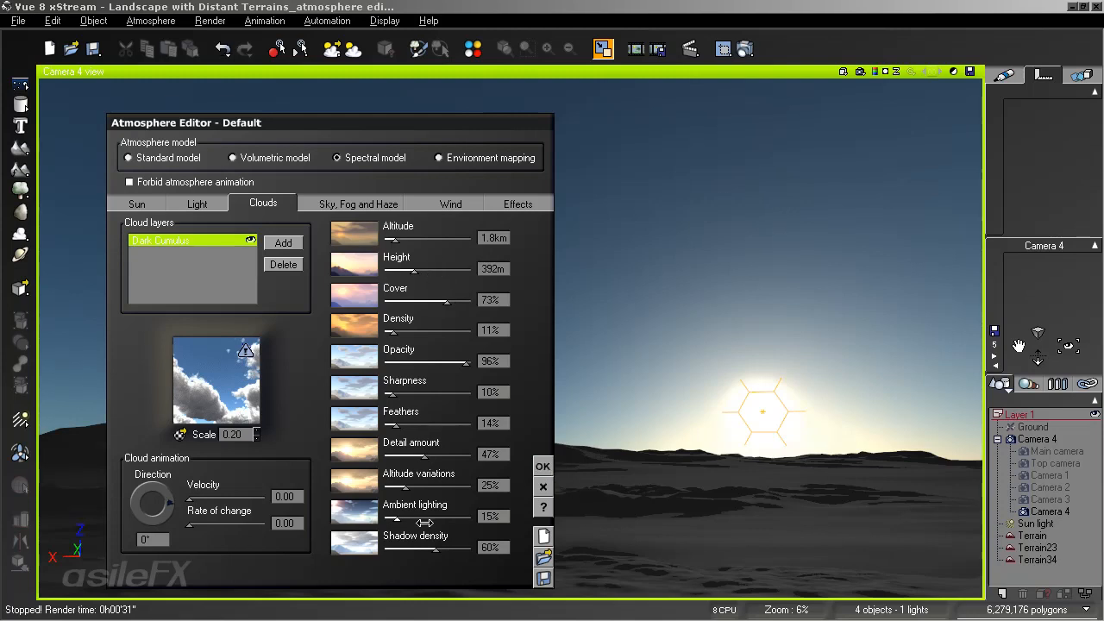
drag(428, 522, 418, 522)
click(542, 465)
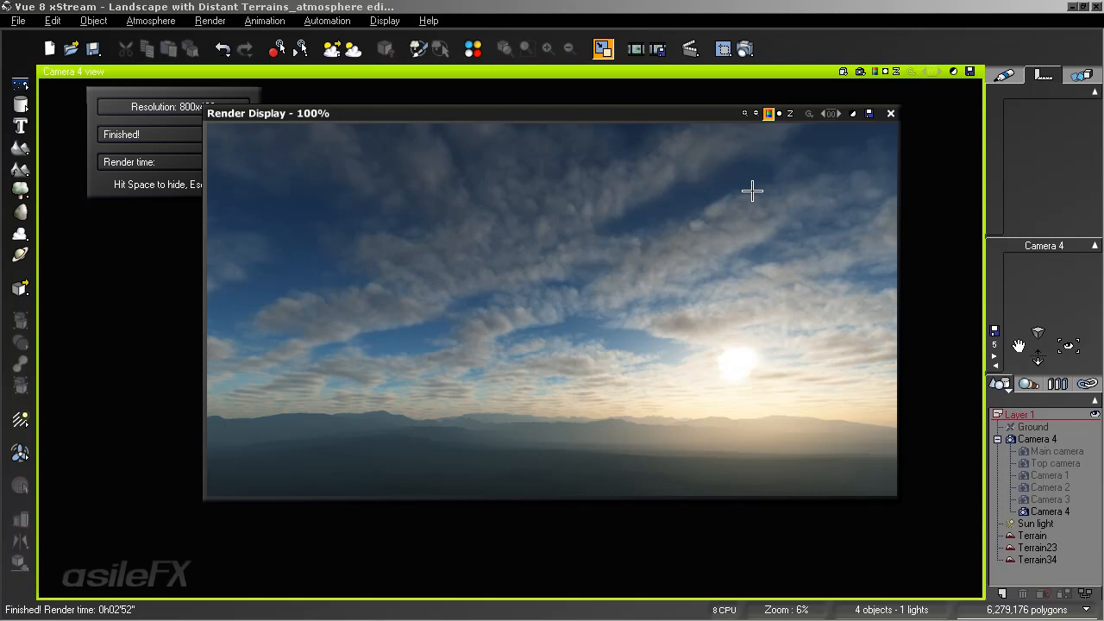
click(889, 113)
Adjust the Dark Cumulus layer's cover and height in the atmosphere settings.
click(151, 20)
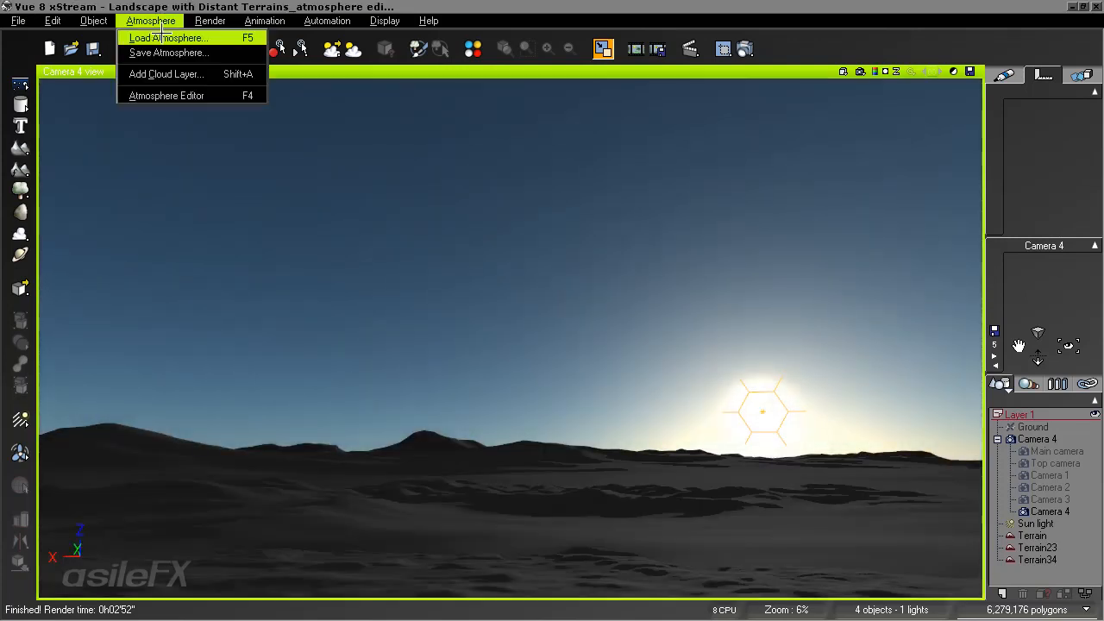
click(164, 95)
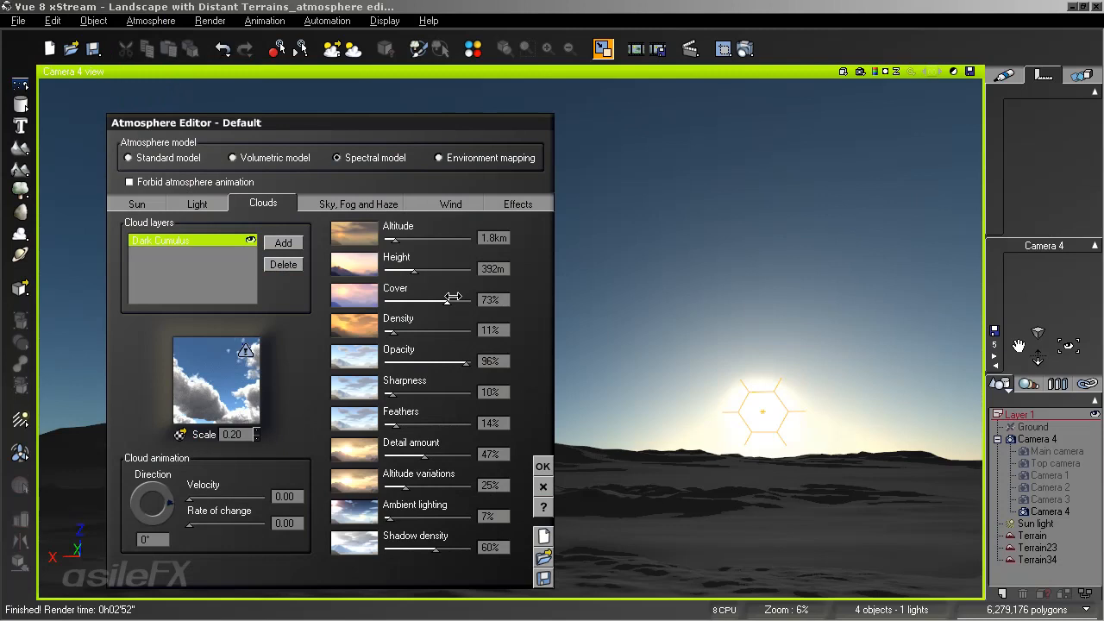
drag(452, 298, 446, 268)
In the Dark Cumulus material's density function, replace the Basic Repeater node with a Perlin Gradient noise node and set its scale to 10.
right_click(230, 364)
click(258, 368)
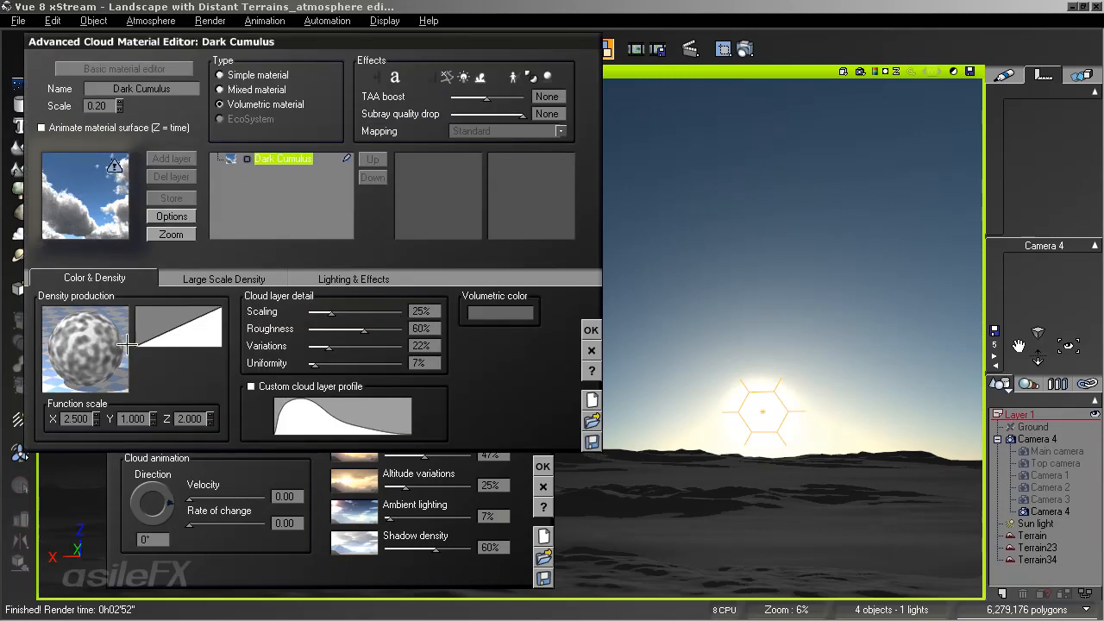
right_click(100, 346)
click(125, 354)
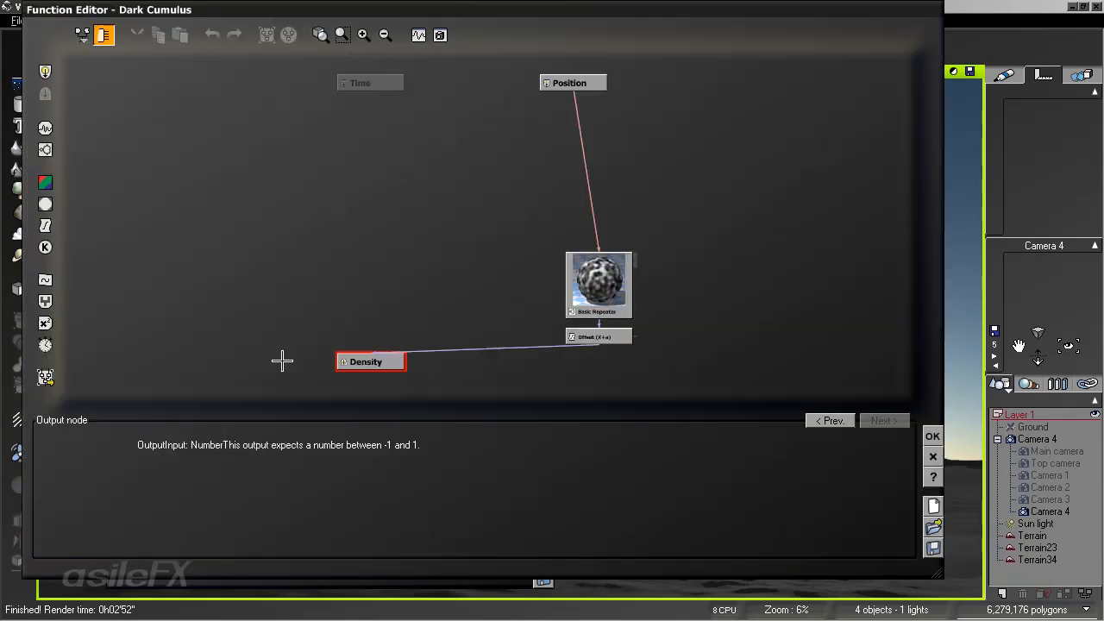
click(624, 287)
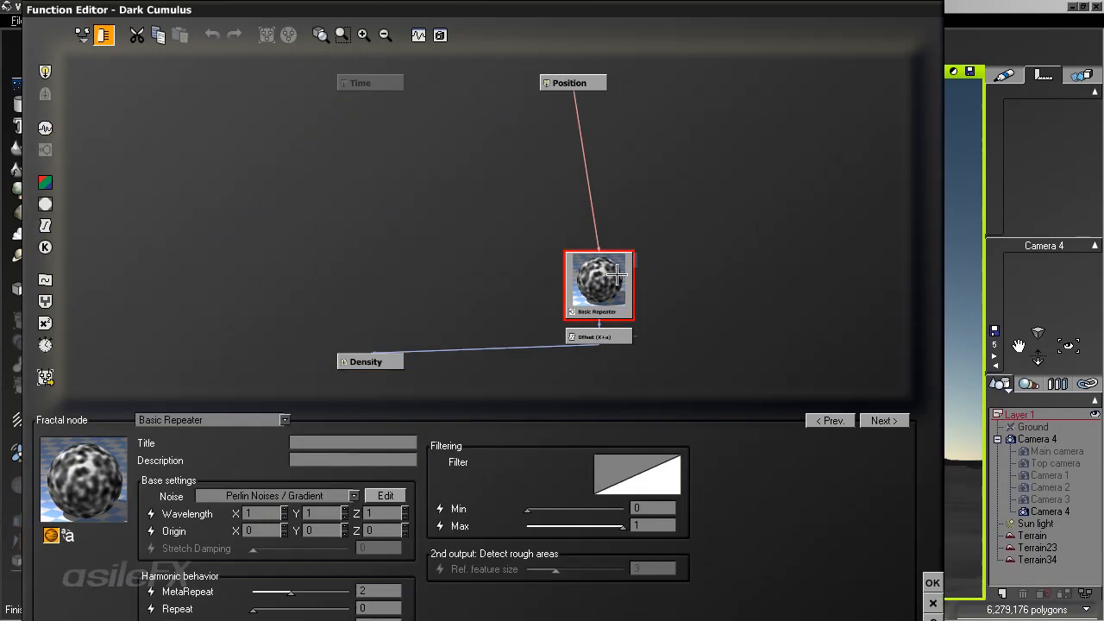
click(44, 128)
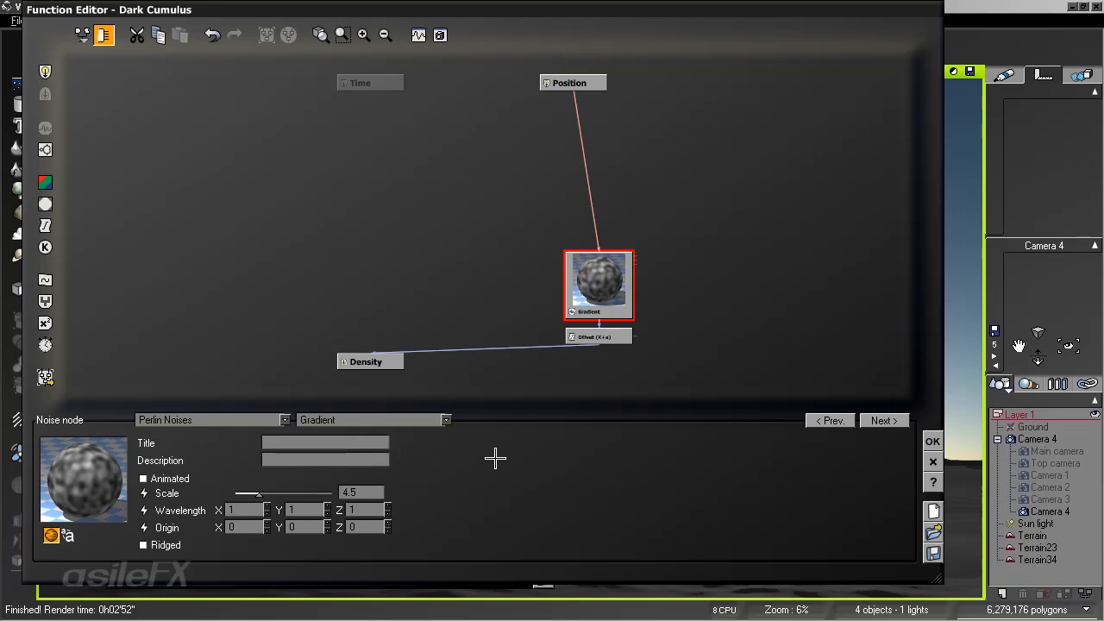
click(359, 491)
text(10)
key(Return)
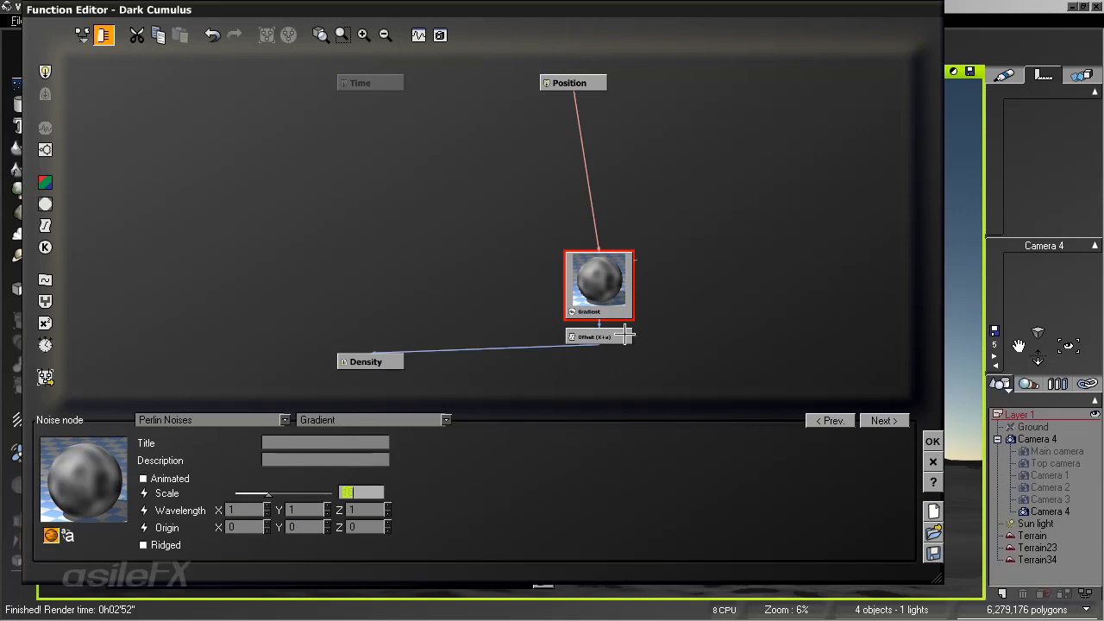
Delete the Offset node from the Dark Cumulus density function and accept the function.
click(623, 336)
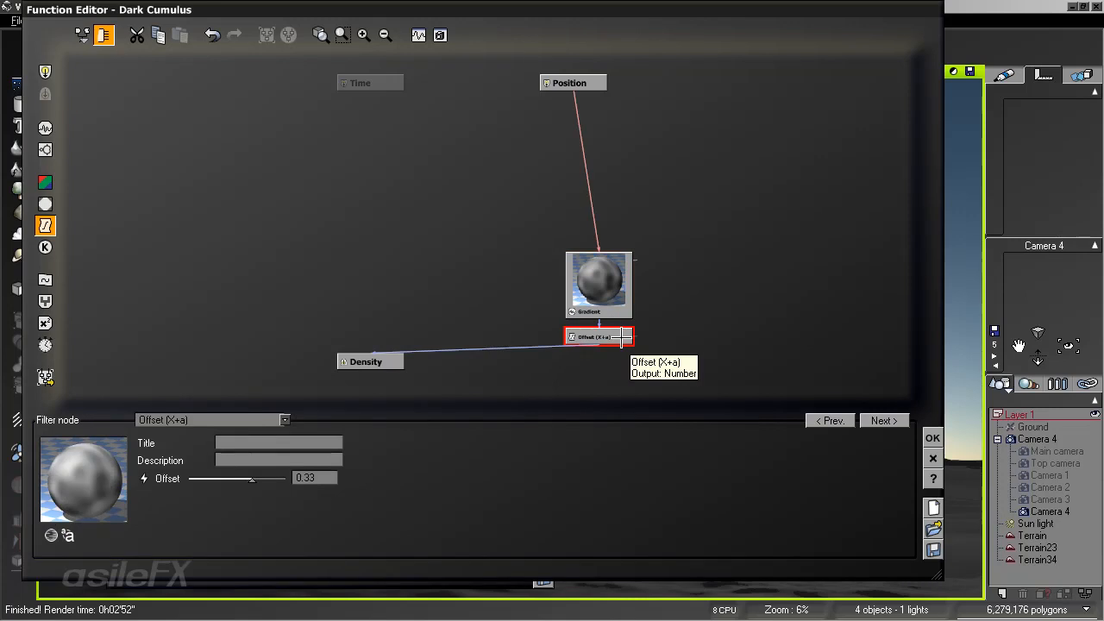
key(Delete)
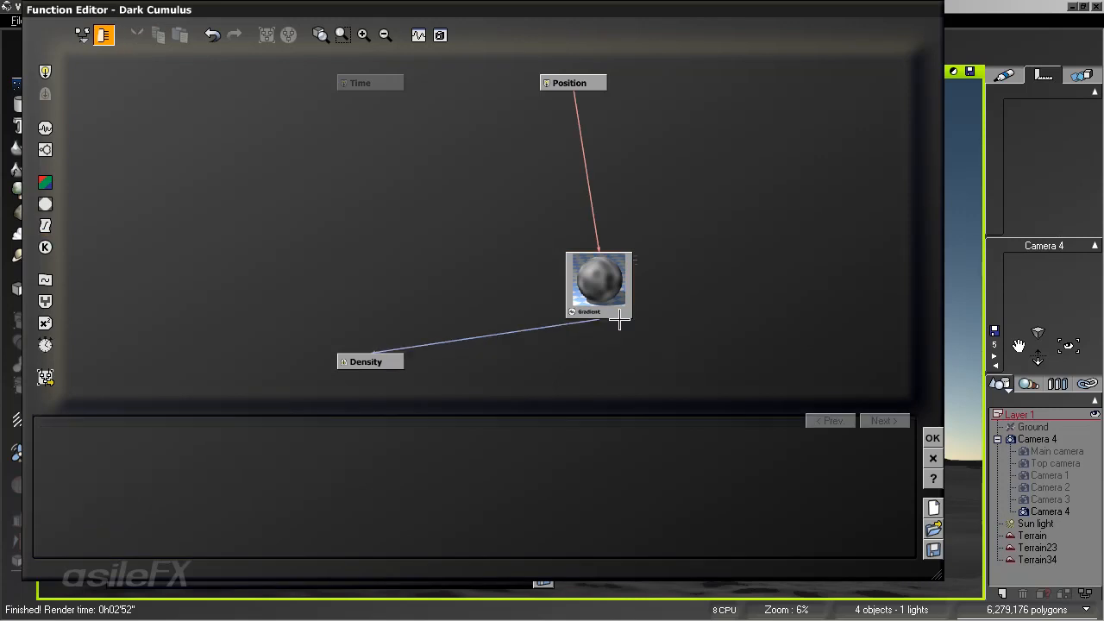
click(932, 438)
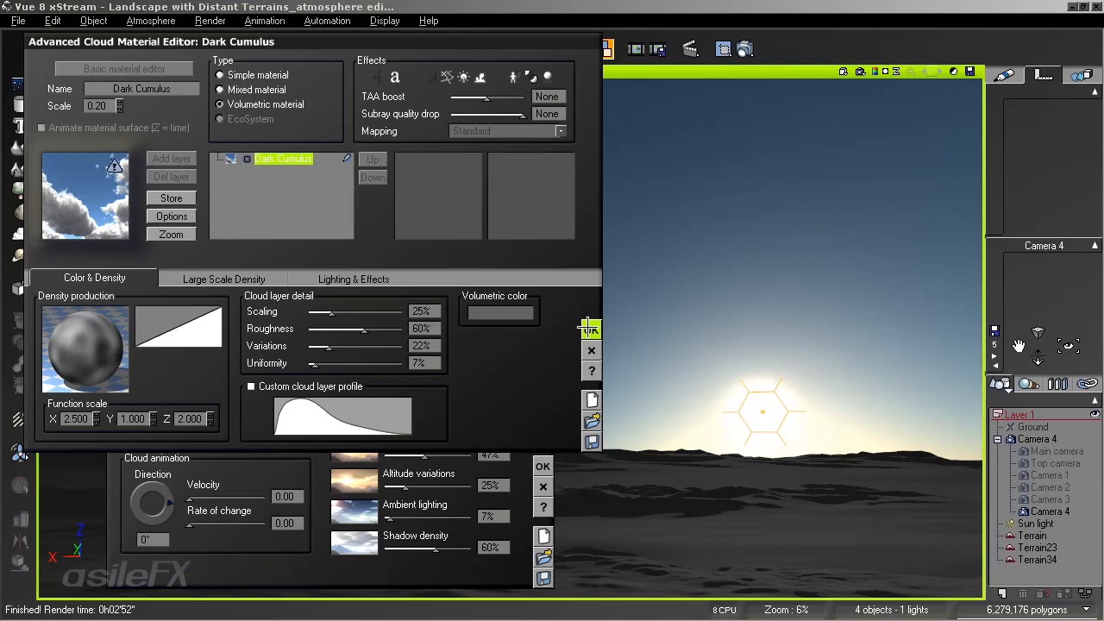
Set the Dark Cumulus material's roughness to 65% and accept the material changes.
click(428, 327)
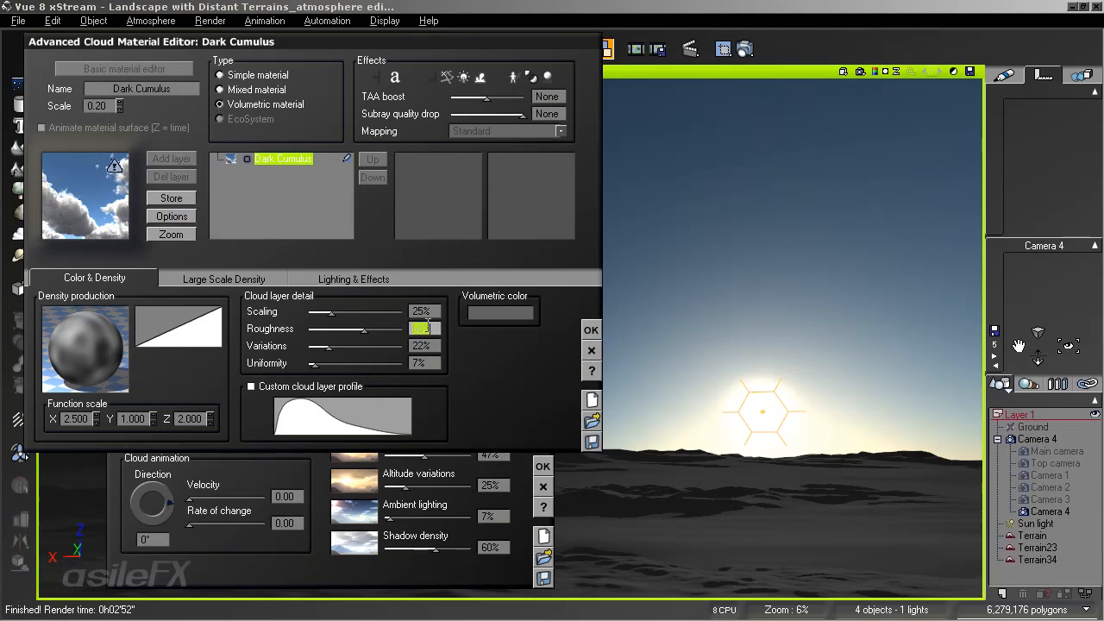
text(65)
key(Return)
click(590, 330)
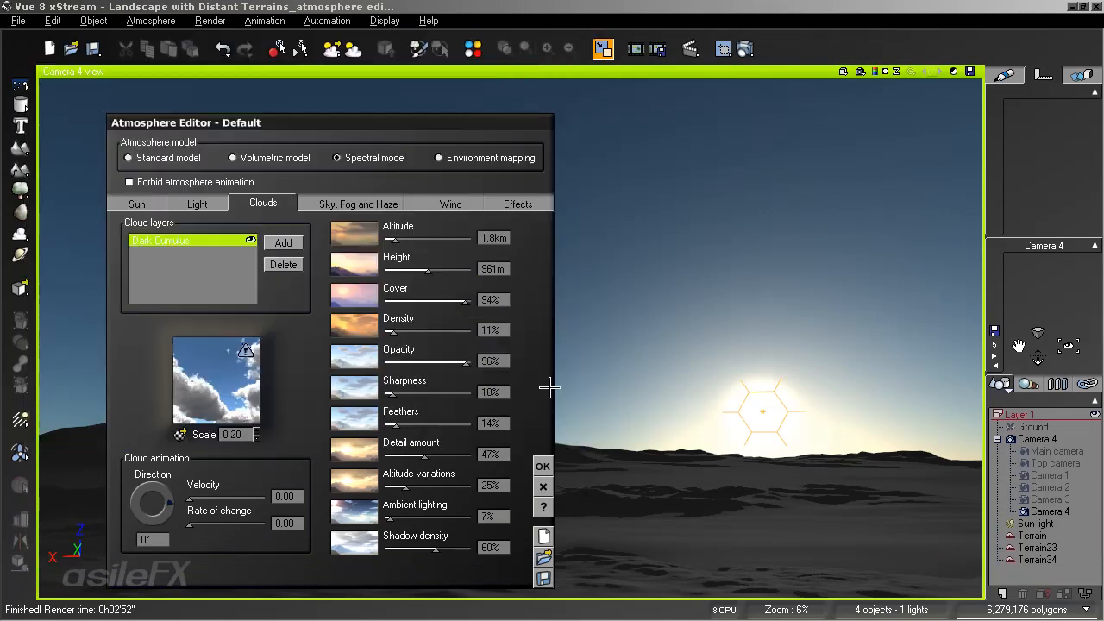
Accept the atmosphere changes and run a test render of Camera 4, stopping it before it completes.
click(542, 465)
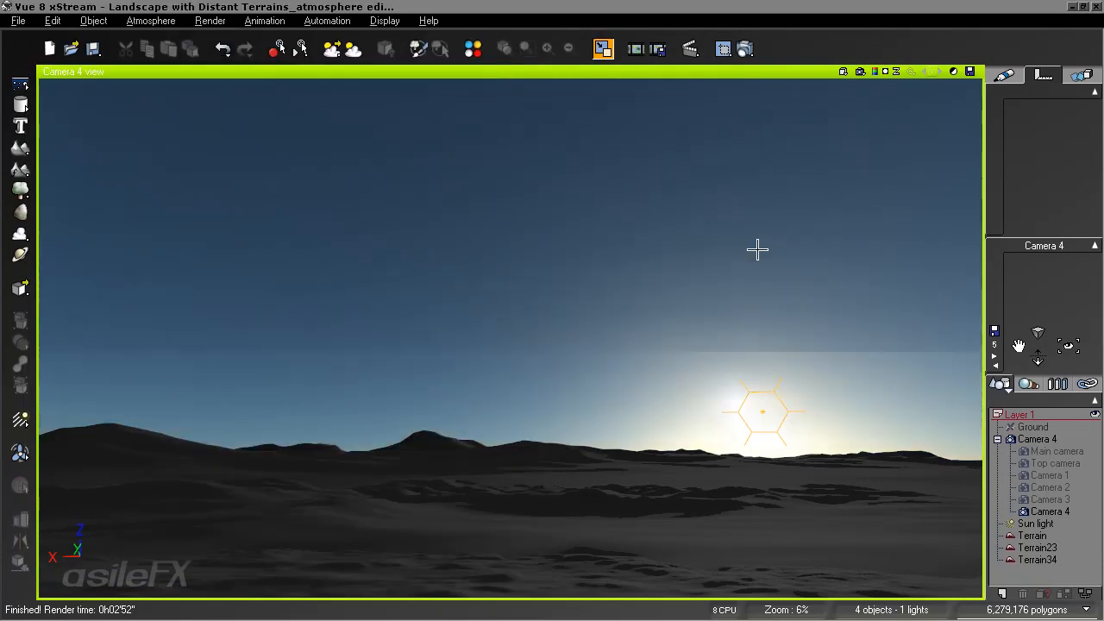
right_click(856, 76)
click(872, 98)
click(855, 76)
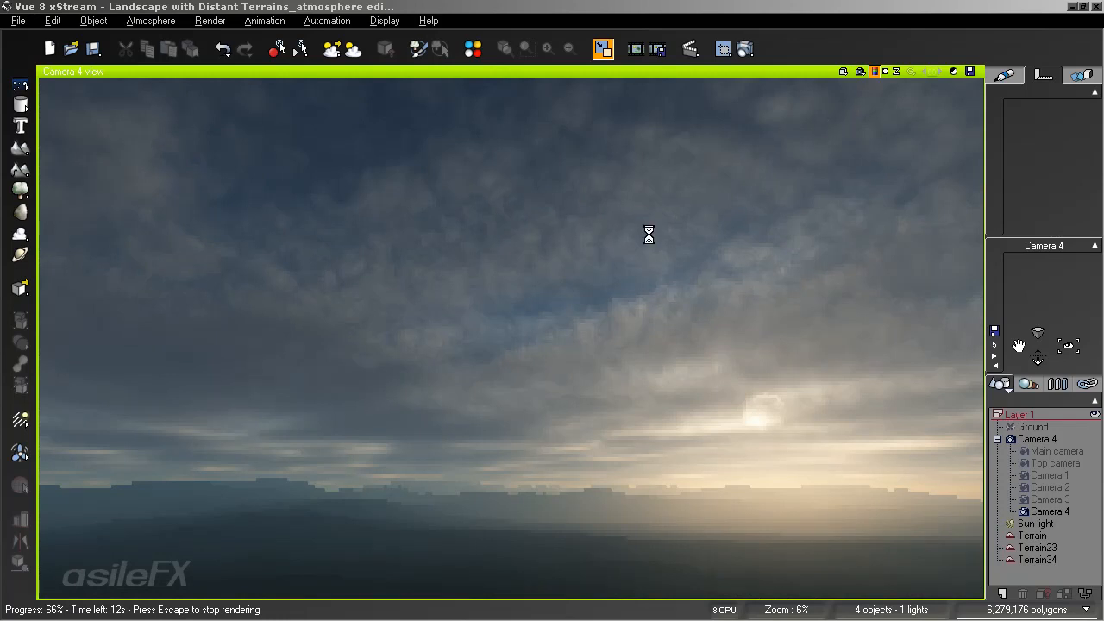
key(Escape)
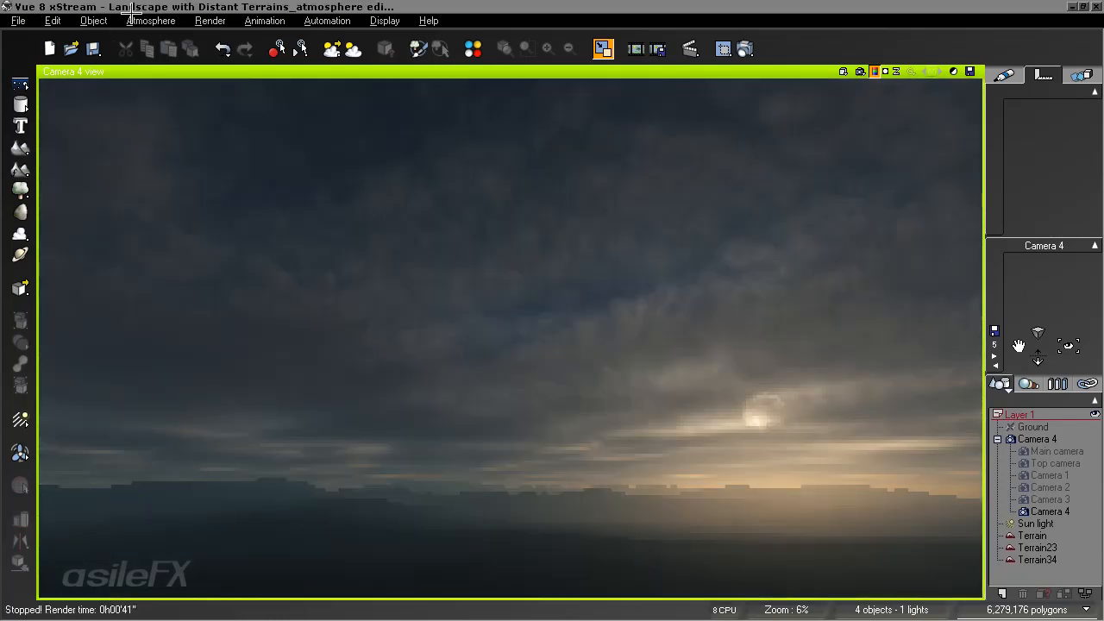
Reopen the atmosphere settings and set the global aerial perspective to 1.5.
click(150, 21)
click(153, 95)
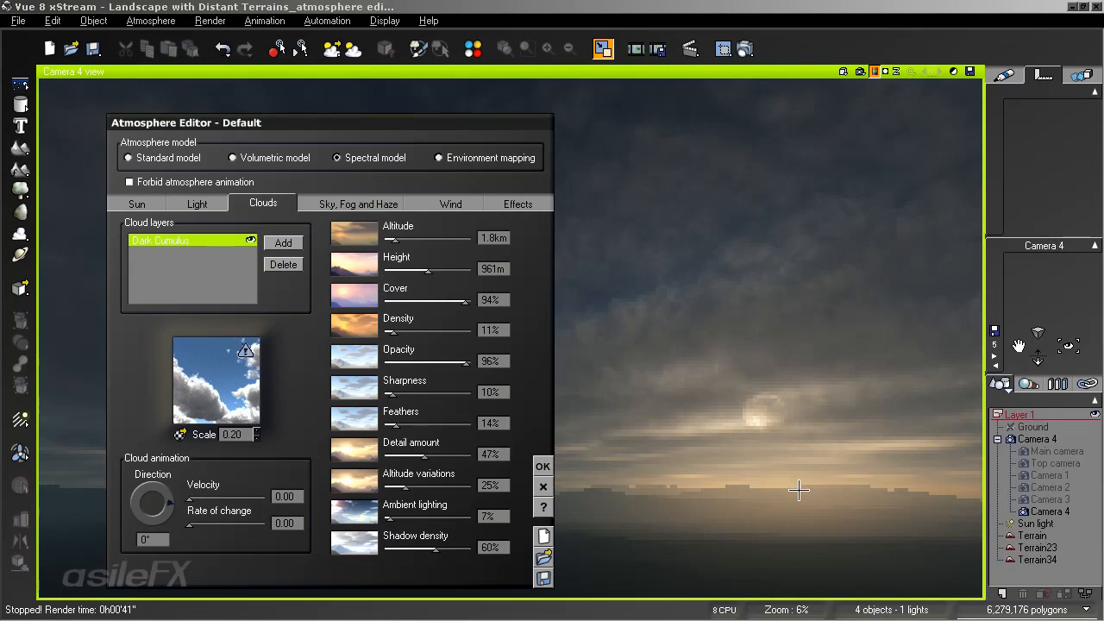
click(380, 201)
click(353, 497)
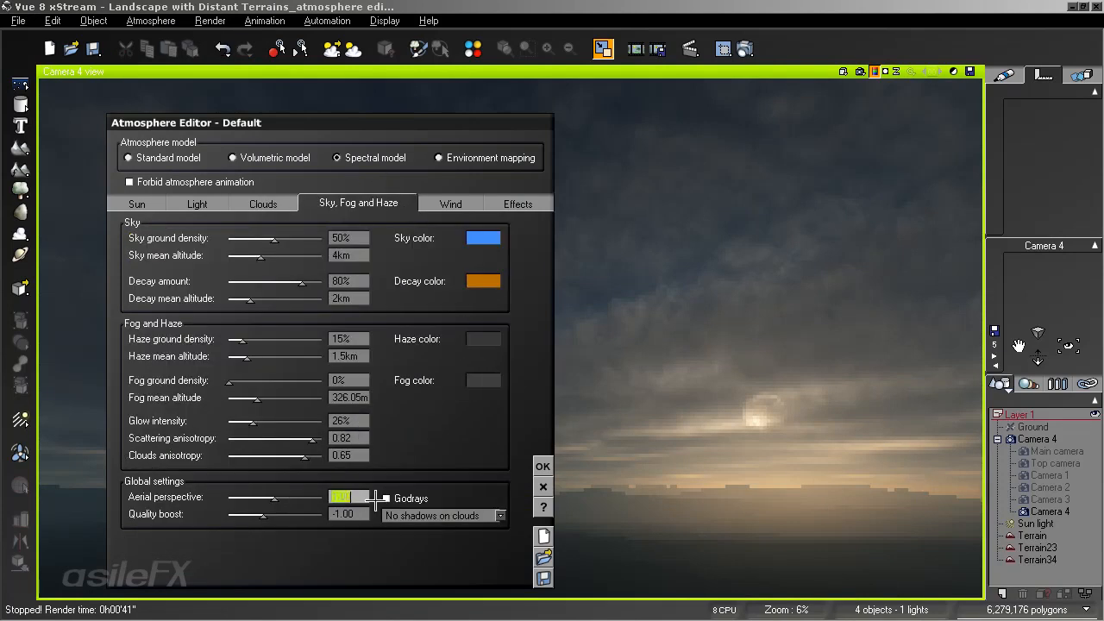
text(1.5)
Raise the Dark Cumulus layer's height to 1.3 km and reduce its detail amount to 22%.
click(199, 203)
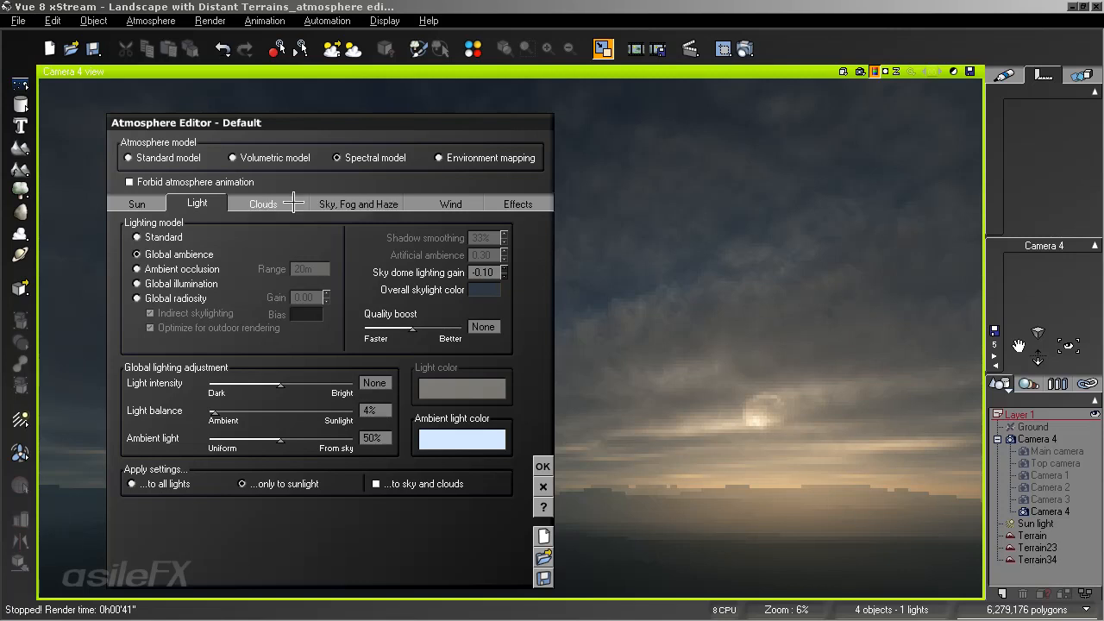
click(263, 203)
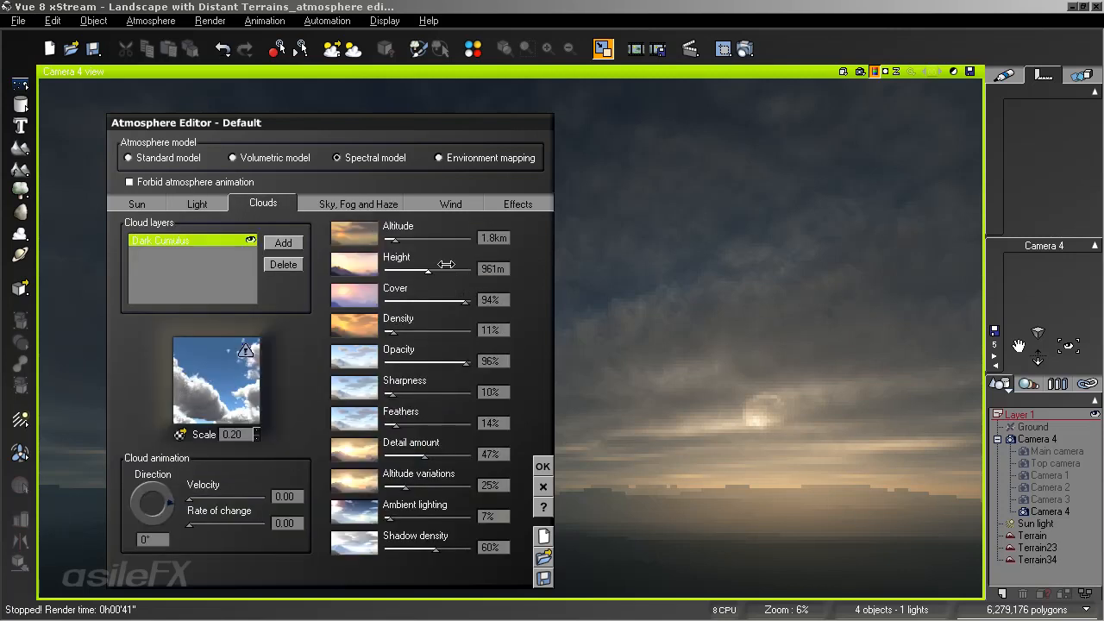
drag(441, 265, 449, 264)
drag(423, 455, 403, 454)
Set the Dark Cumulus material's scaling to 43%, accept the material and atmosphere changes, and render Camera 4.
double_click(201, 355)
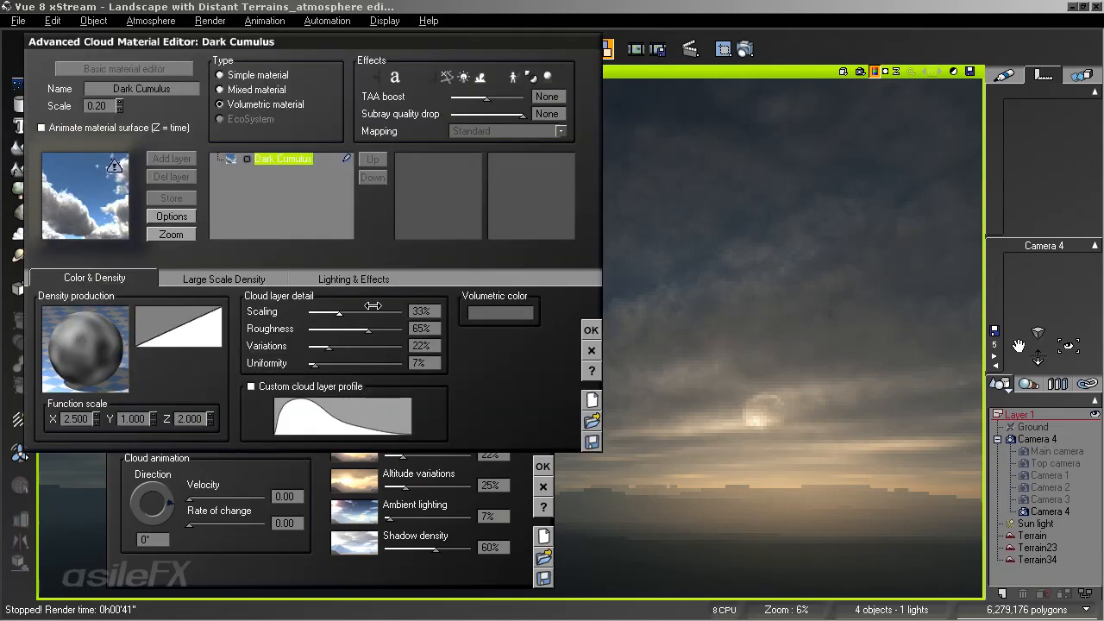
click(590, 329)
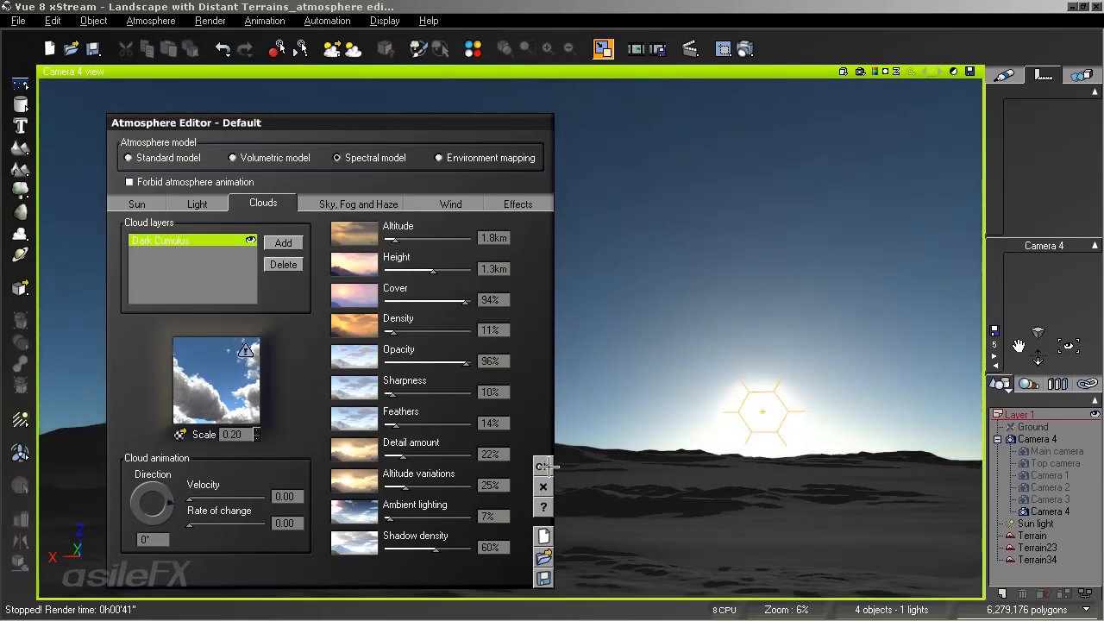
click(542, 466)
click(859, 72)
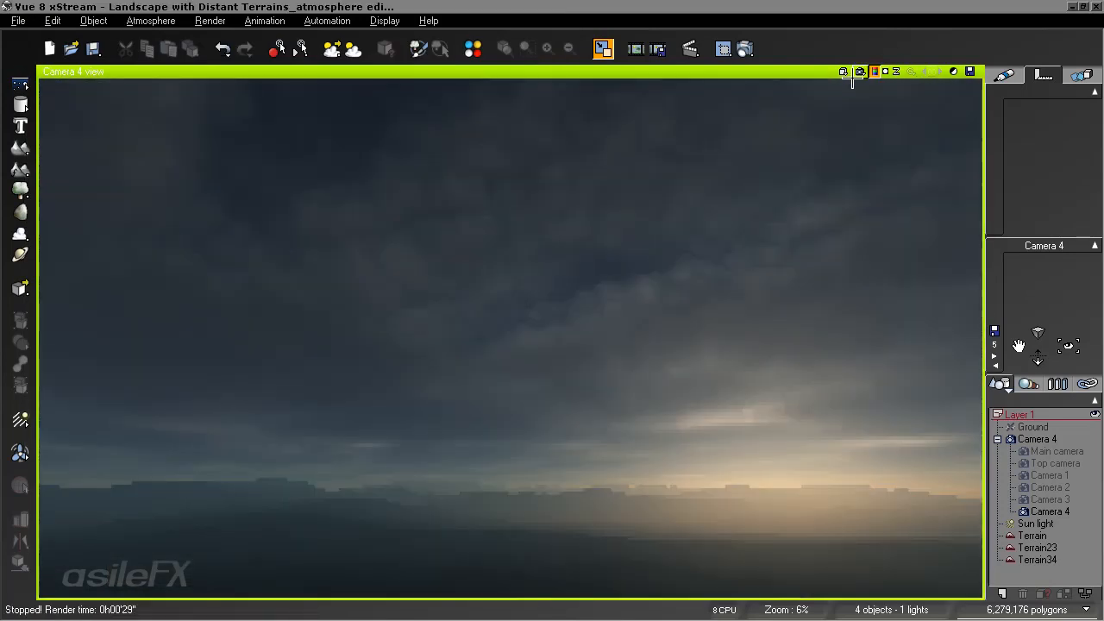
In the post render options, set the exposure to -1.24, turn off auto-exposure and accept the settings.
click(953, 71)
drag(852, 152, 847, 151)
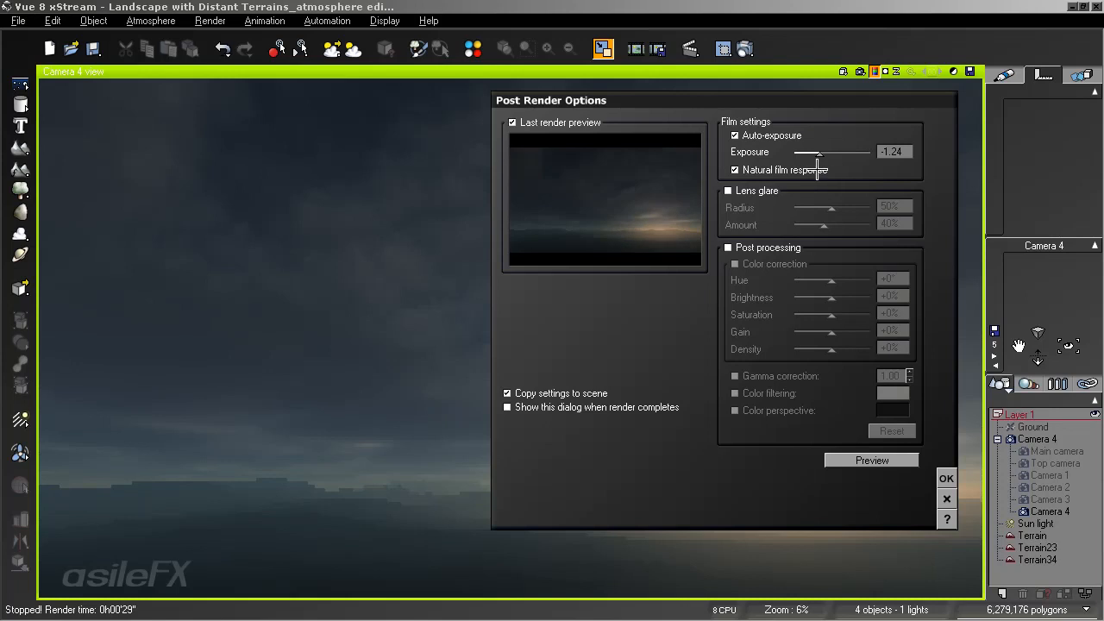
click(798, 135)
click(946, 477)
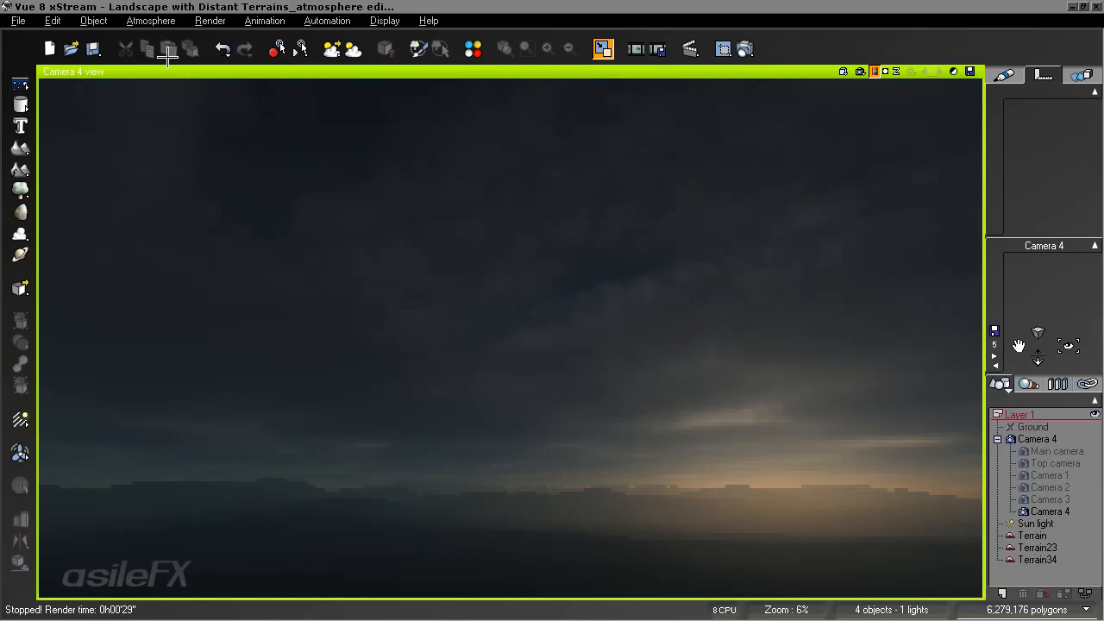
click(143, 20)
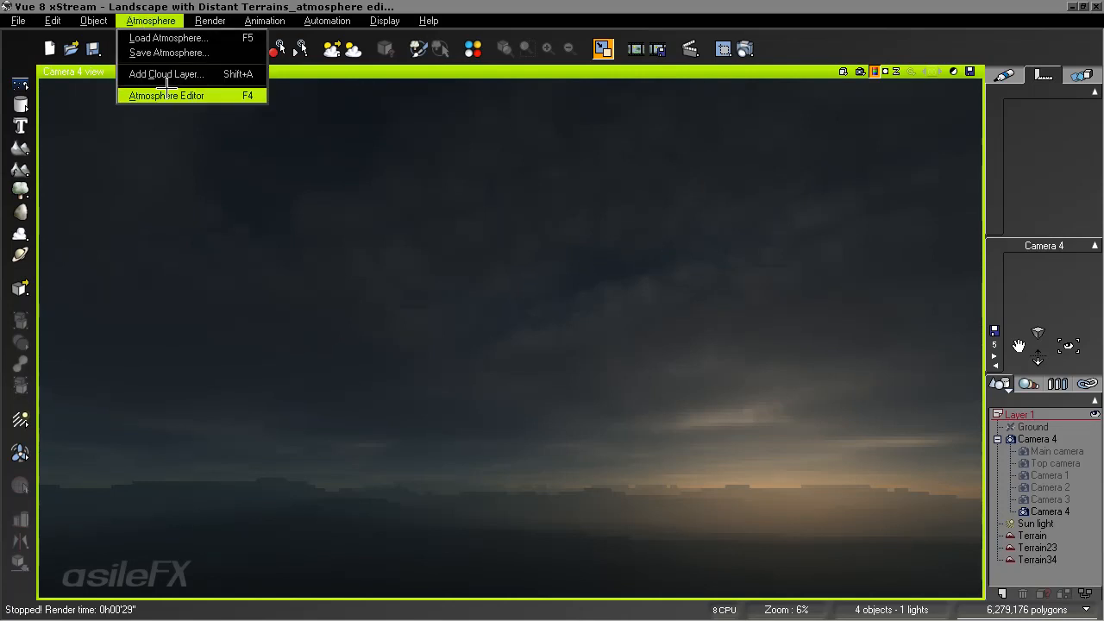
click(166, 94)
click(540, 463)
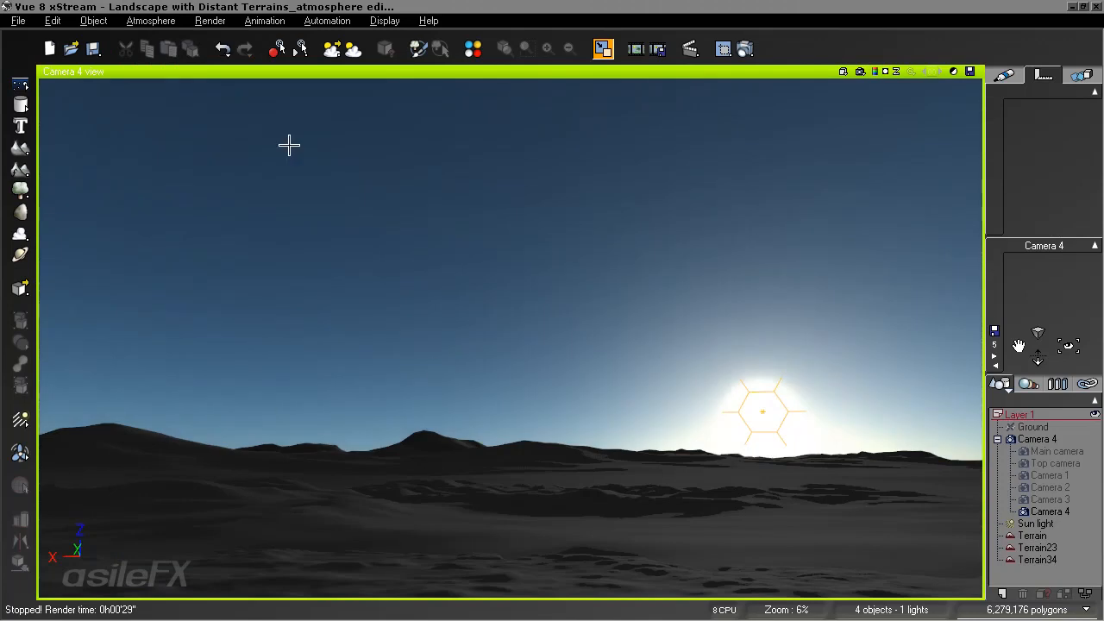
Reopen the Dark Cumulus material and set its density function scale to 1 in X and Z.
click(151, 20)
click(165, 93)
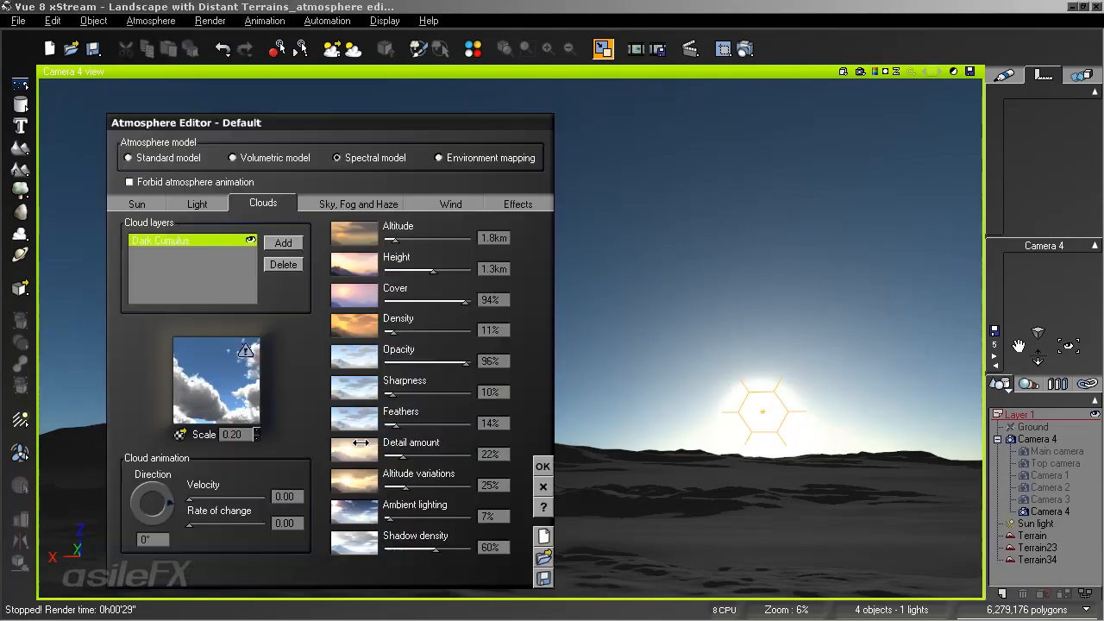
right_click(218, 373)
click(240, 378)
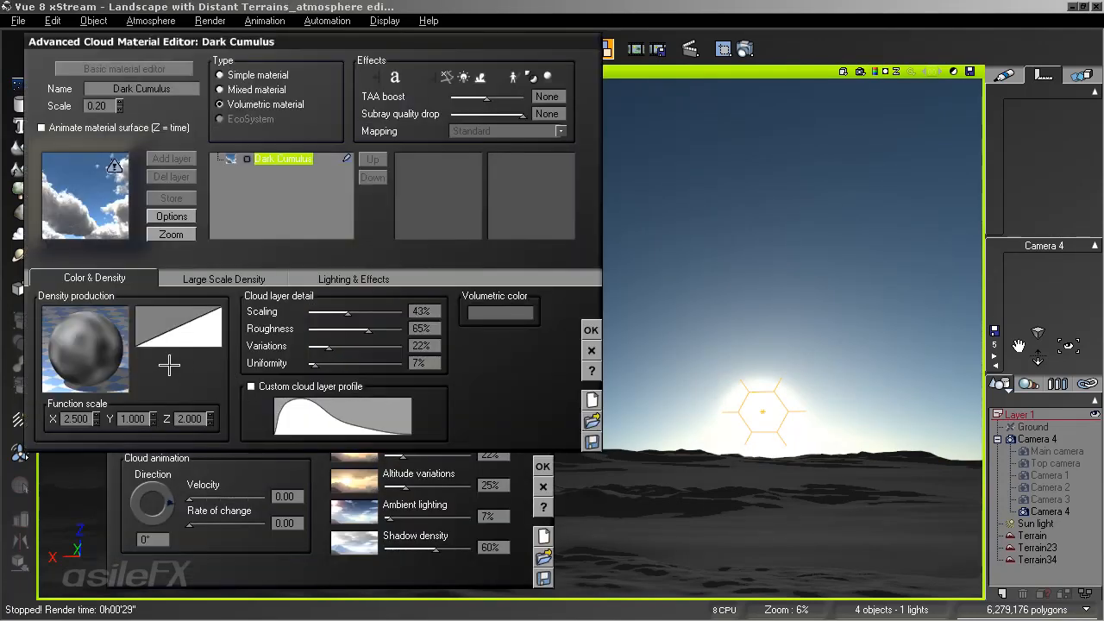
double_click(76, 419)
text(1)
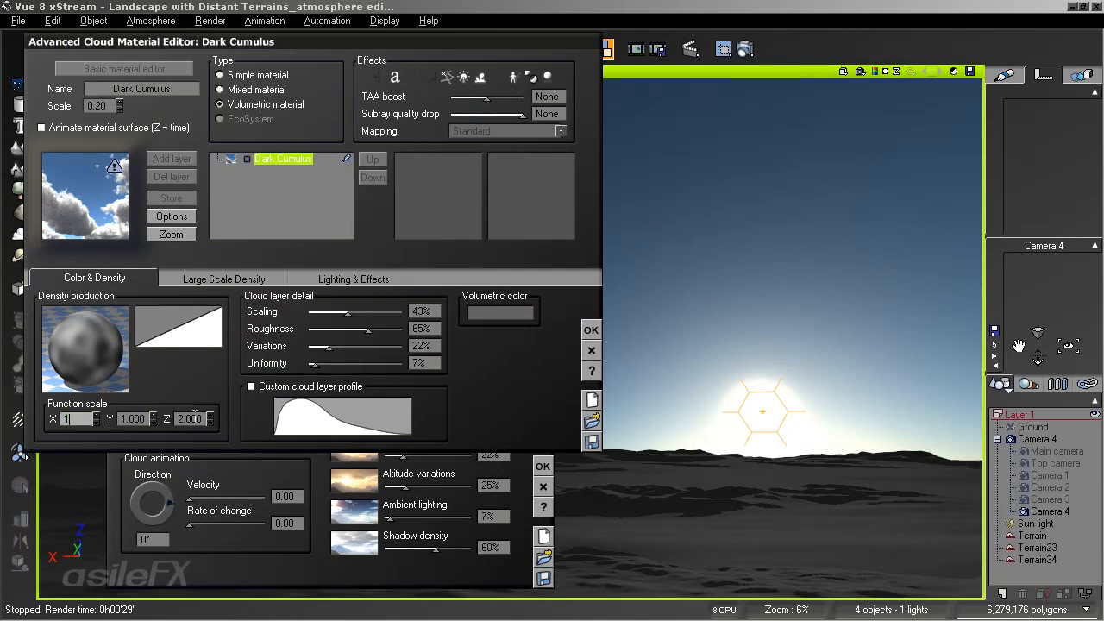
double_click(190, 419)
text(1)
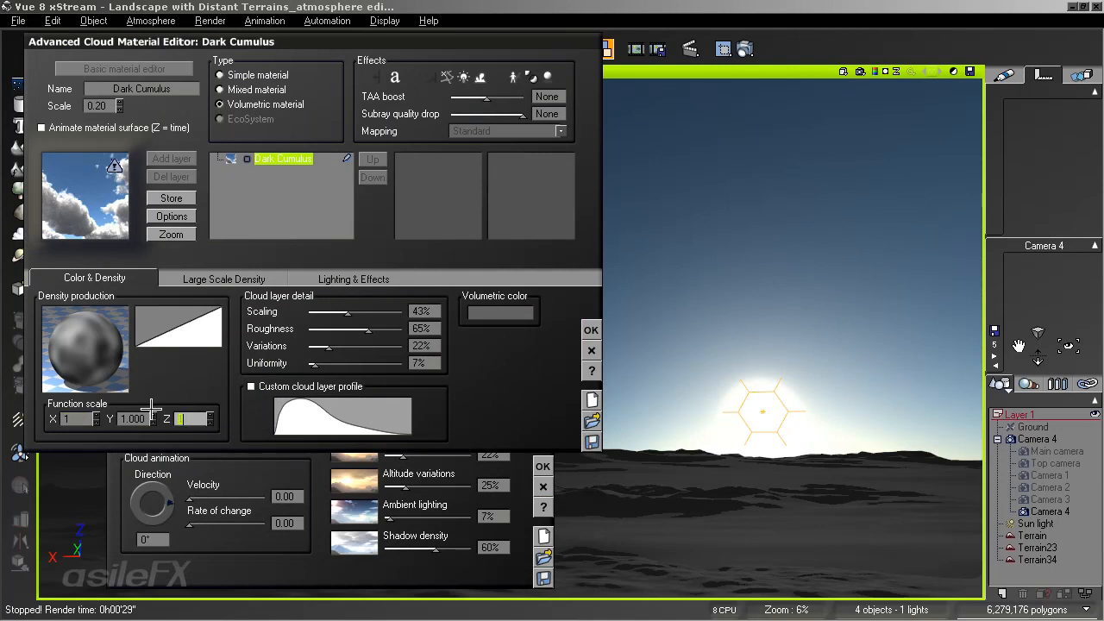
In the density function, reposition the Gradient noise node, set its wavelength to X 2.2 and Y 0.8, and accept the function.
right_click(90, 340)
click(124, 352)
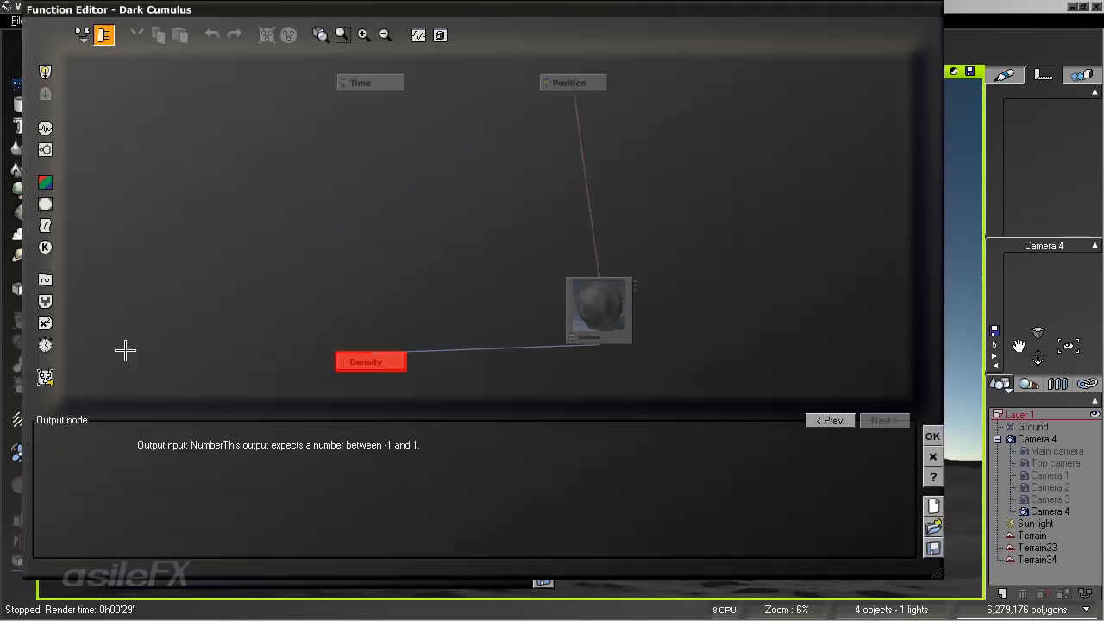
click(617, 301)
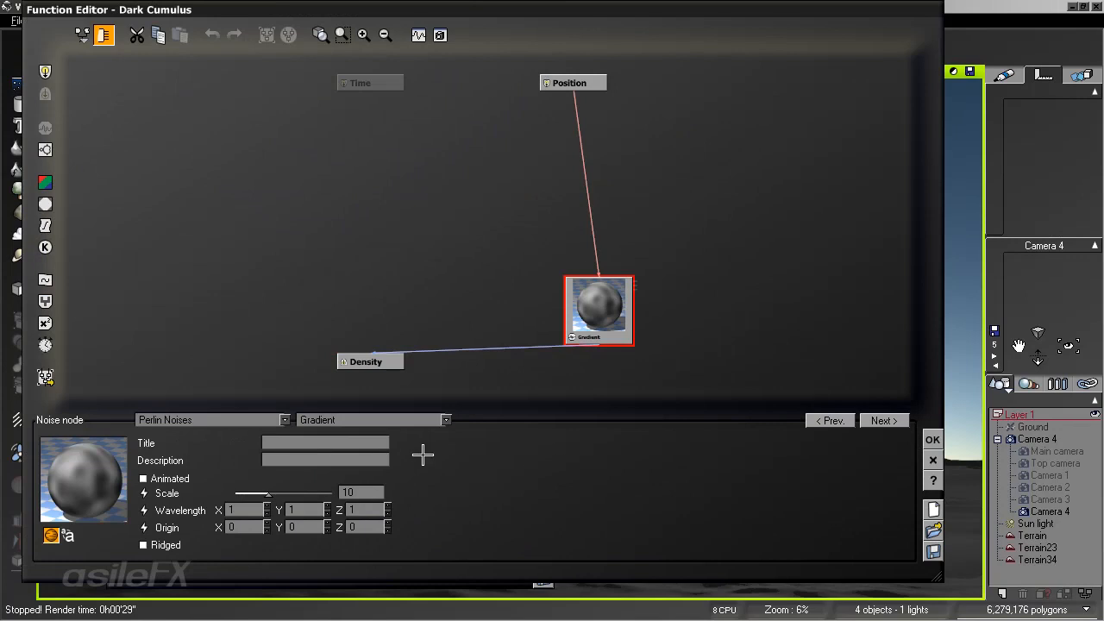
drag(591, 280, 489, 230)
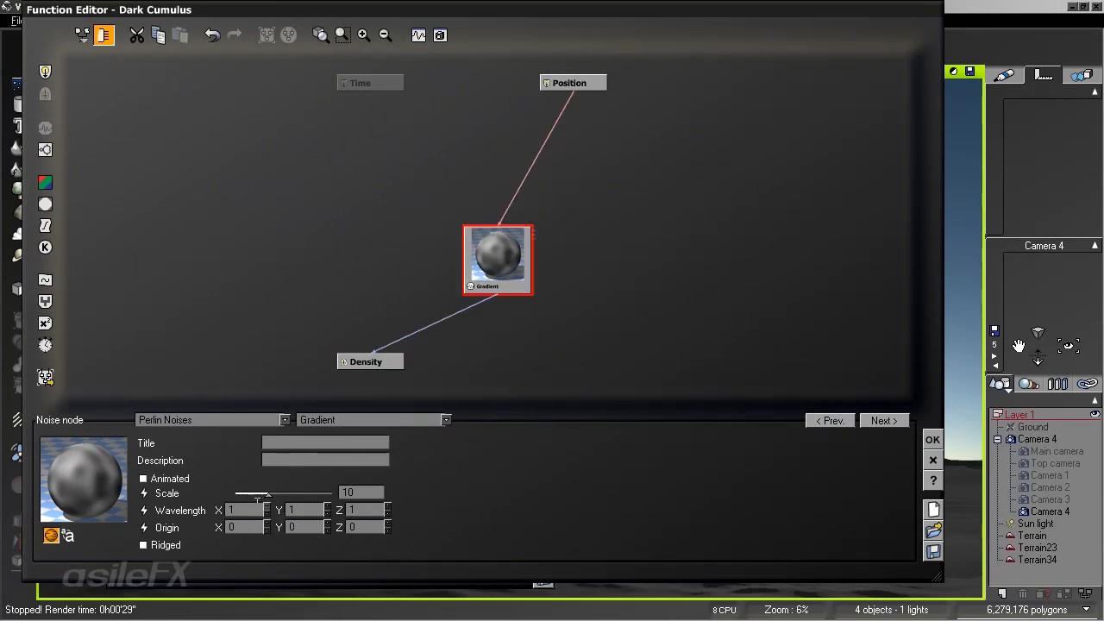
click(248, 507)
text(2.5)
key(Return)
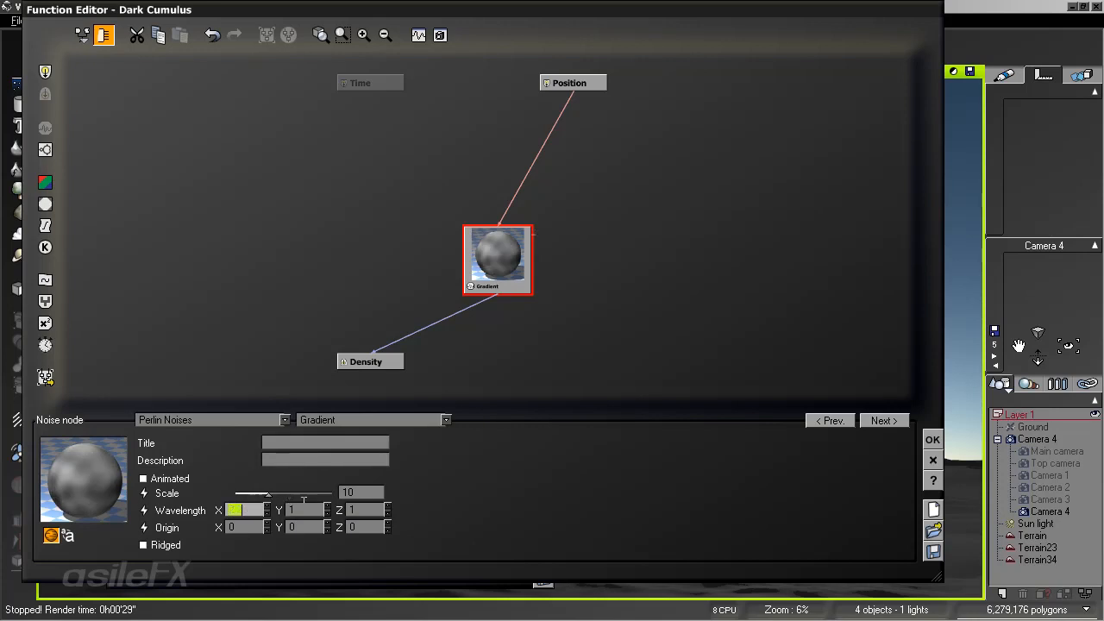
click(304, 509)
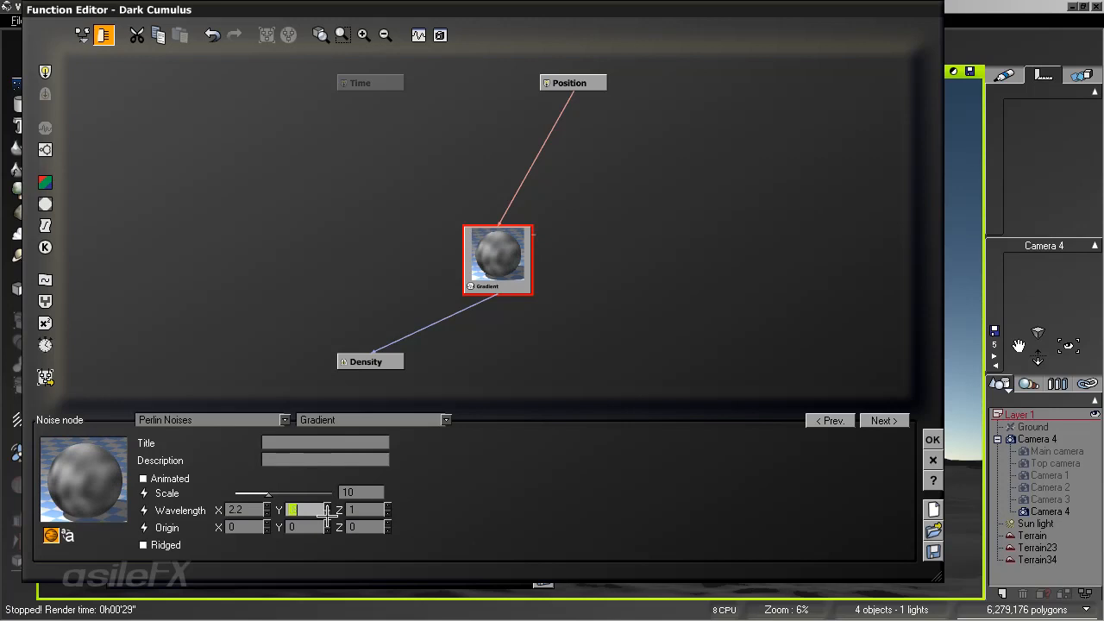
text(.8)
key(Tab)
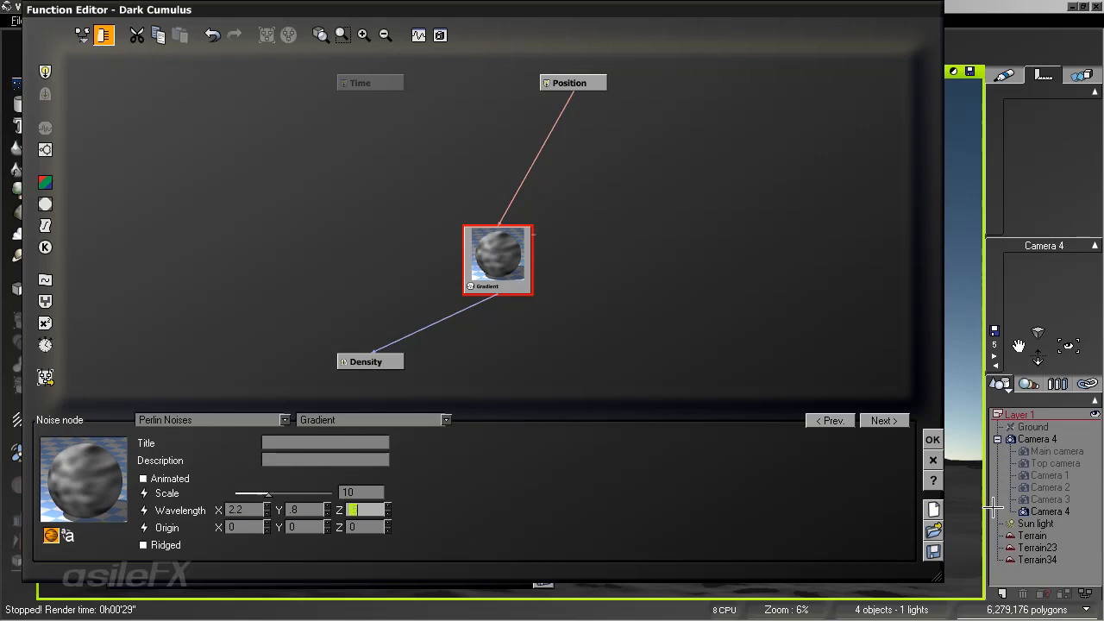
click(932, 438)
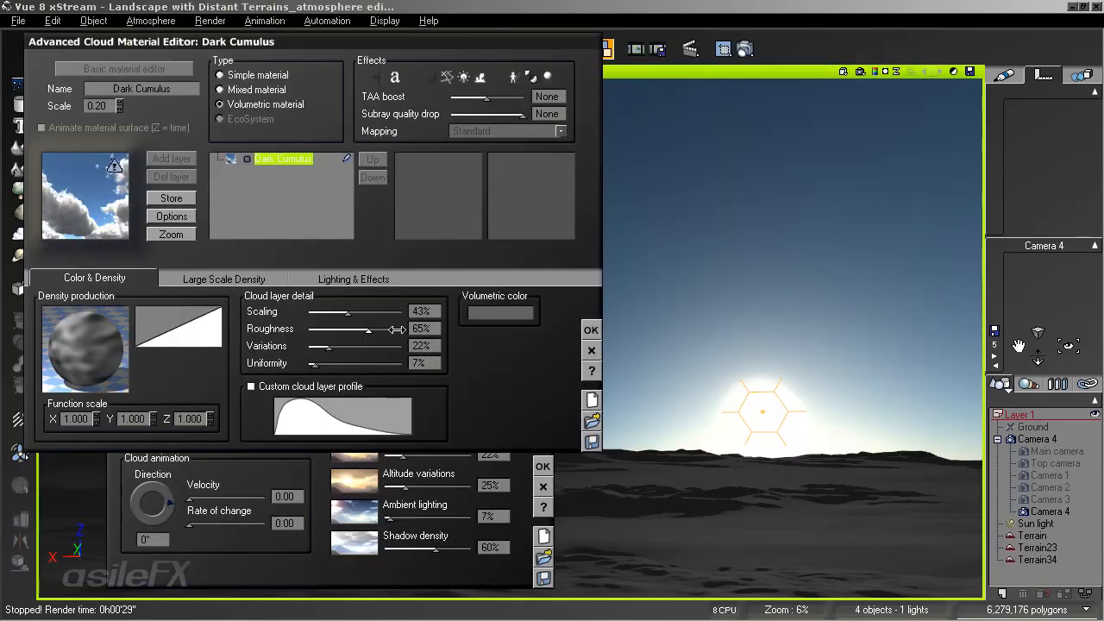
Accept the material, raise the Dark Cumulus layer's height further, accept the atmosphere and render Camera 4.
click(591, 328)
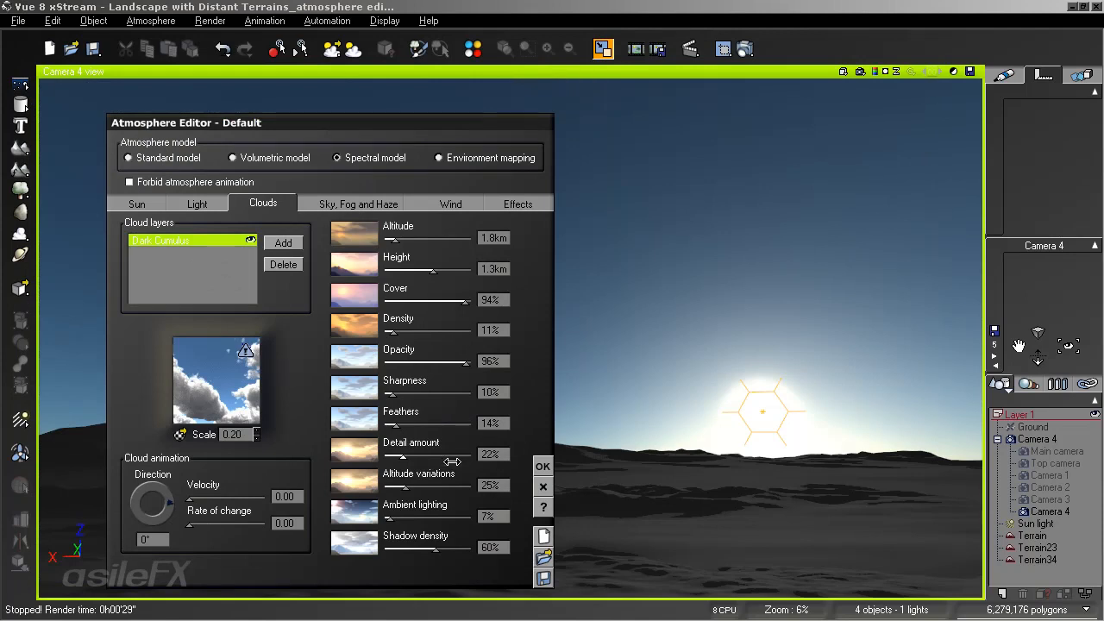
drag(435, 269, 445, 267)
click(543, 466)
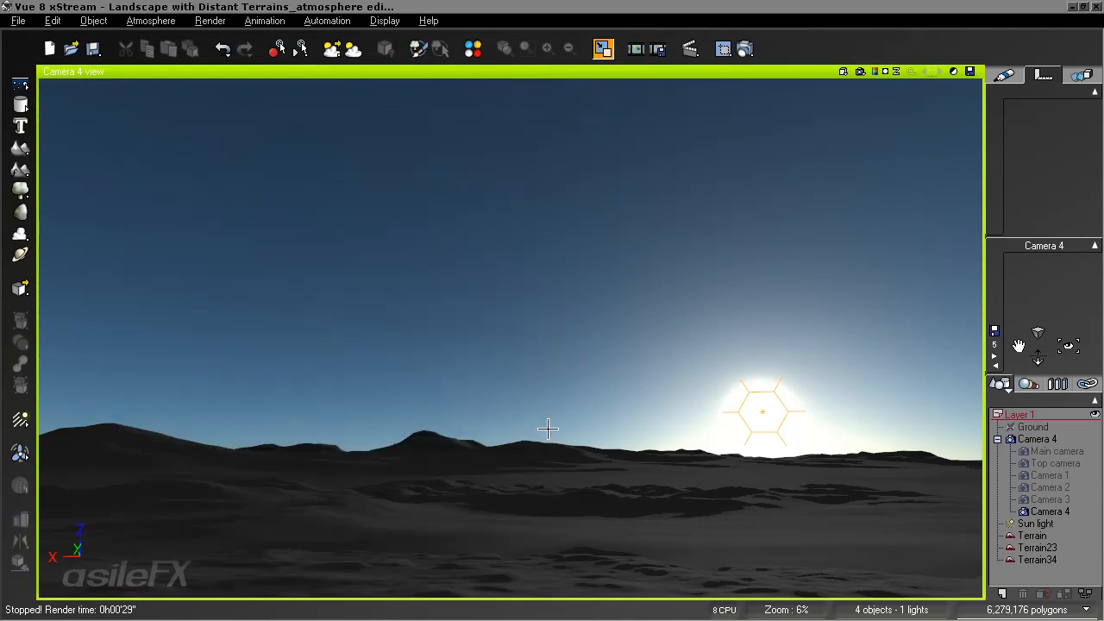
click(862, 70)
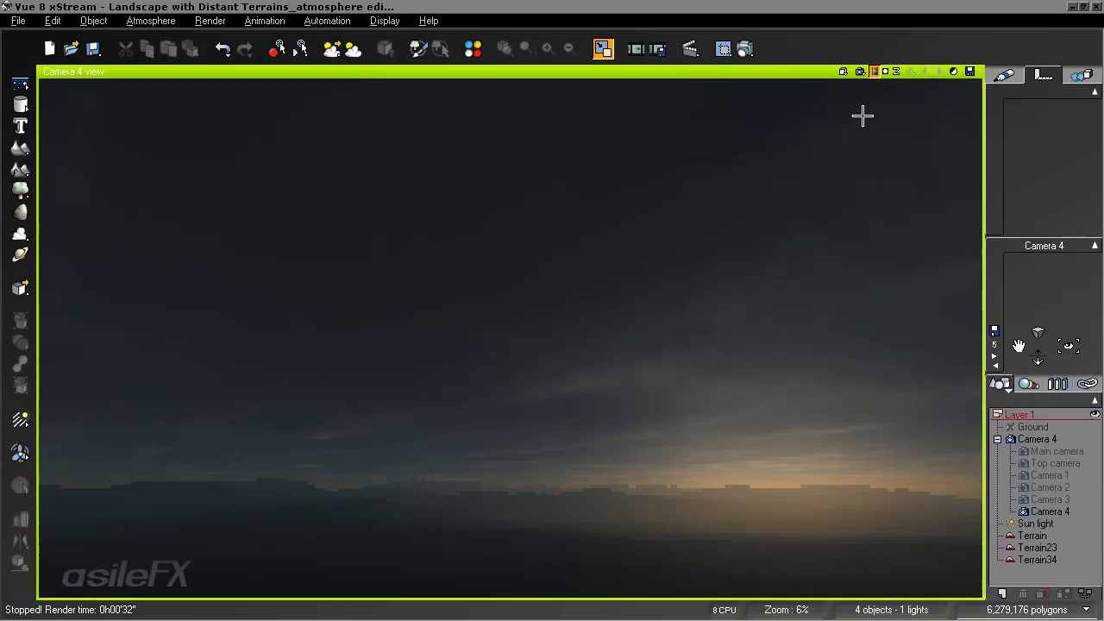